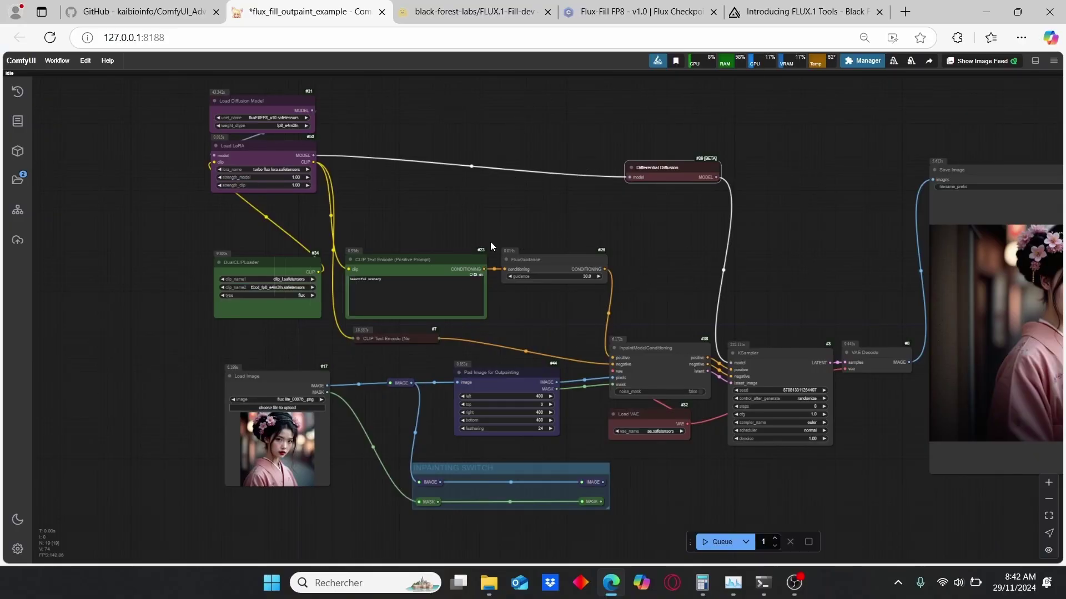
- Examine the Load Diffusion Model and Load LoRA nodes and the model files they use
scroll(455, 237, "up", 3)
scroll(444, 229, "down", 3)
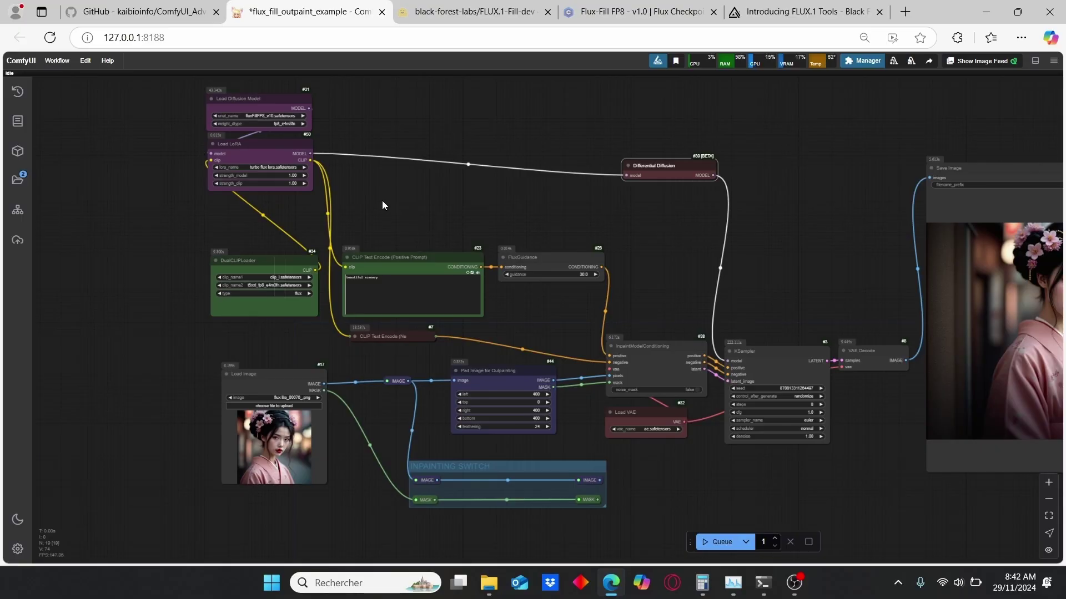
left_click_drag(382, 201, 485, 277)
scroll(514, 289, "up", 6)
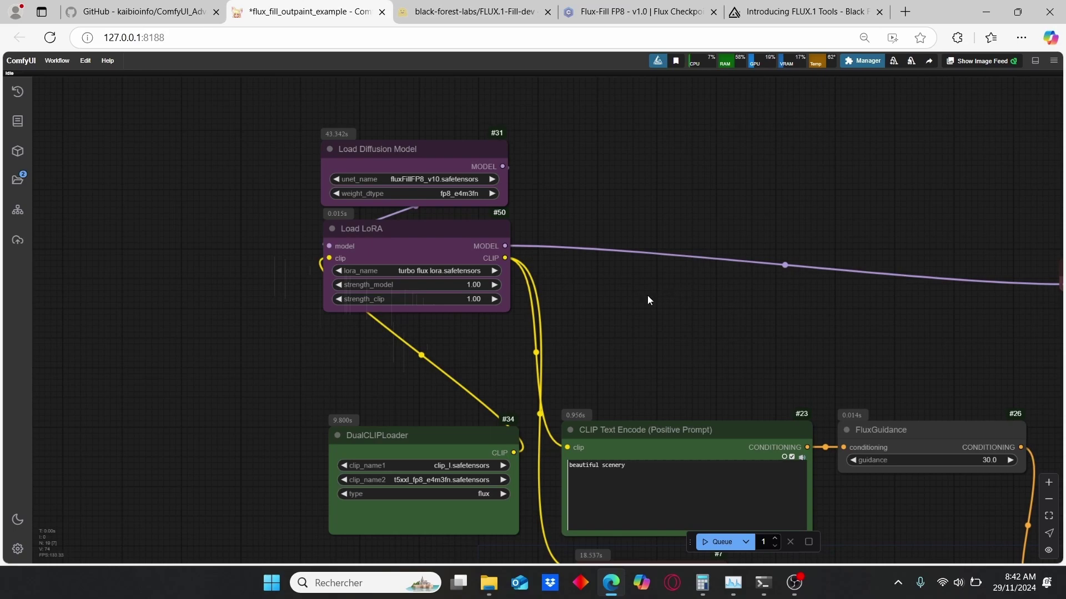
left_click_drag(611, 282, 654, 348)
scroll(654, 348, "up", 2)
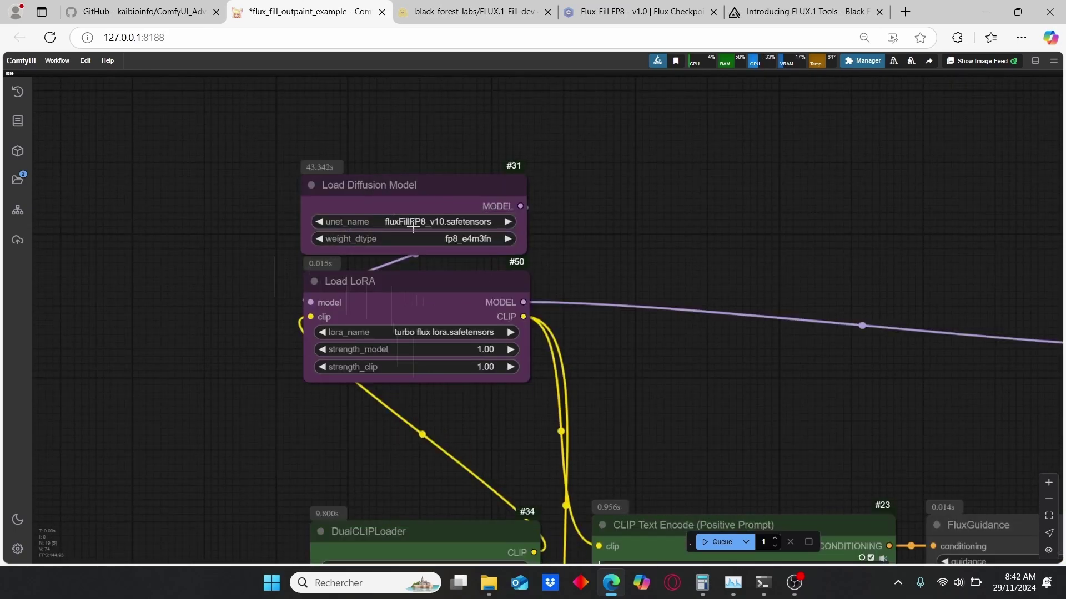
left_click_drag(668, 346, 683, 242)
scroll(684, 243, "down", 2)
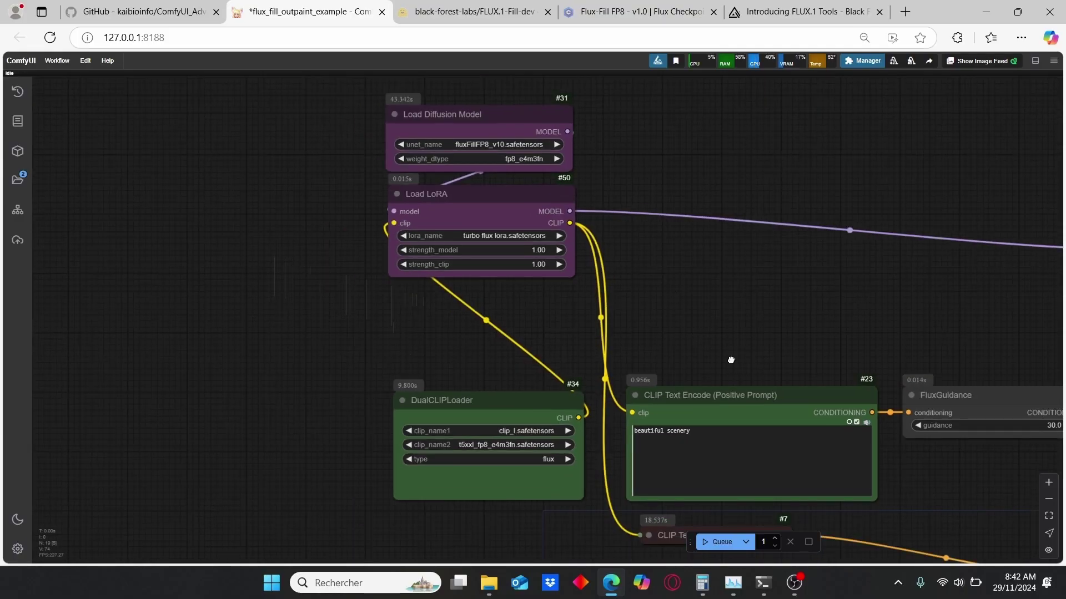
- Examine the DualCLIPLoader, positive and negative CLIP Text Encode and FluxGuidance nodes and their connections
left_click_drag(730, 359, 694, 320)
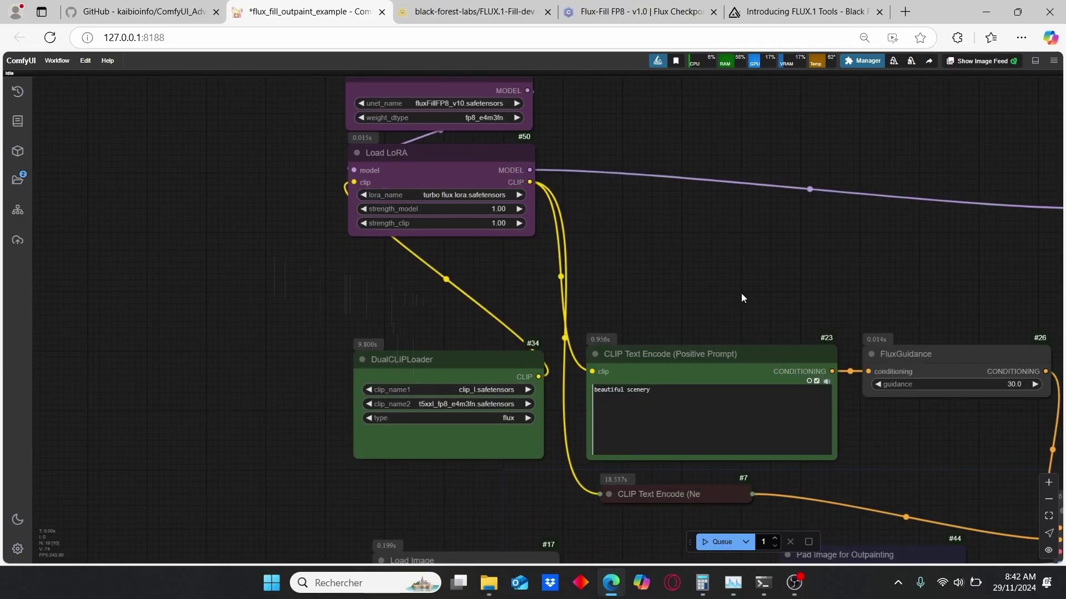
scroll(742, 294, "down", 2)
scroll(766, 315, "up", 2)
left_click_drag(767, 314, 598, 202)
scroll(598, 202, "down", 2)
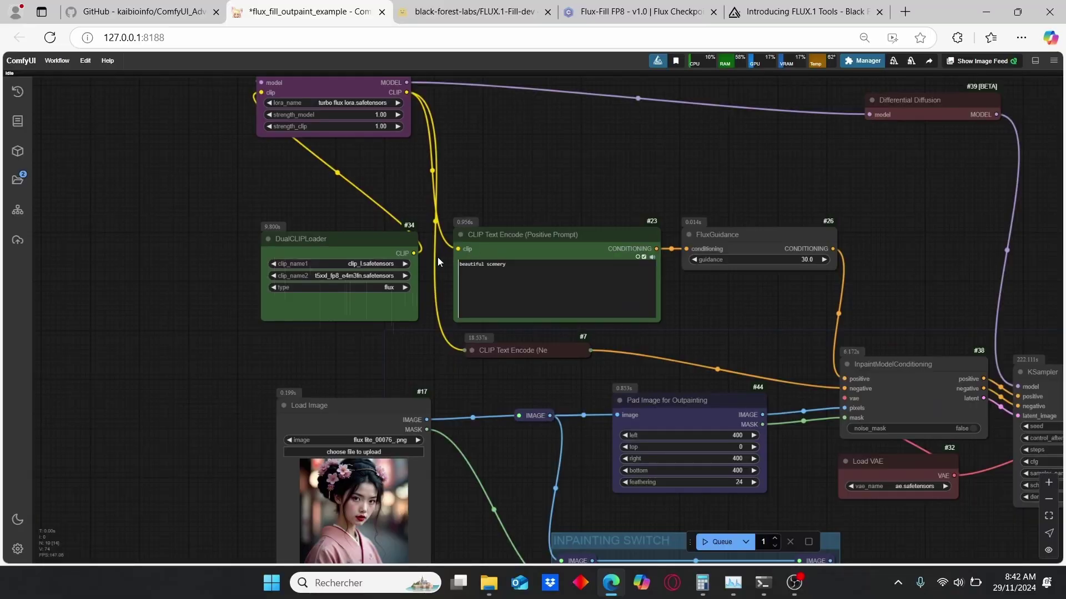
left_click_drag(758, 324, 708, 292)
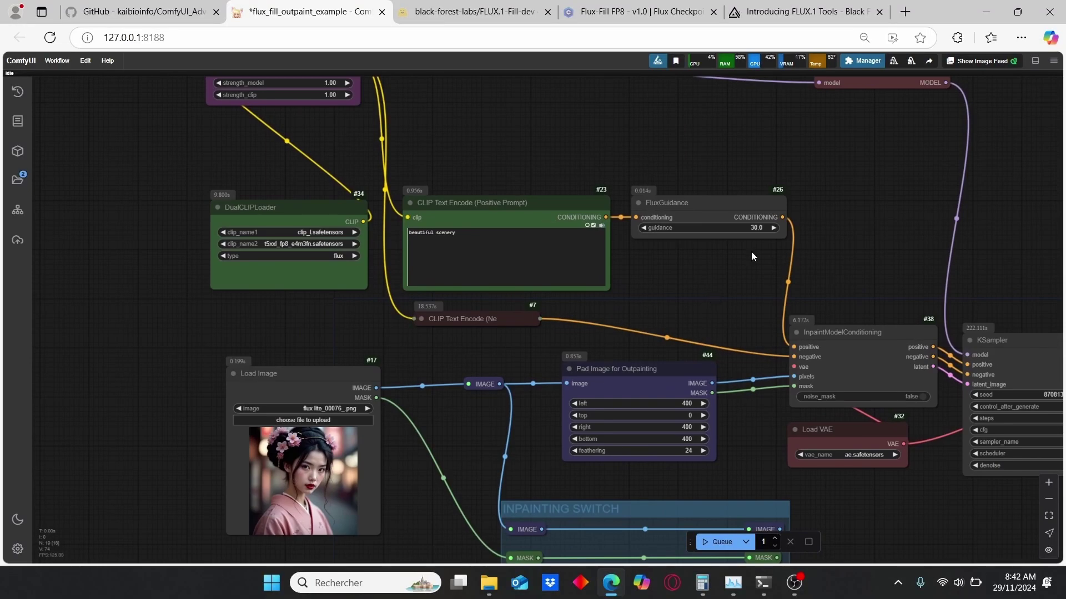
scroll(615, 326, "down", 3)
left_click_drag(779, 252, 535, 342)
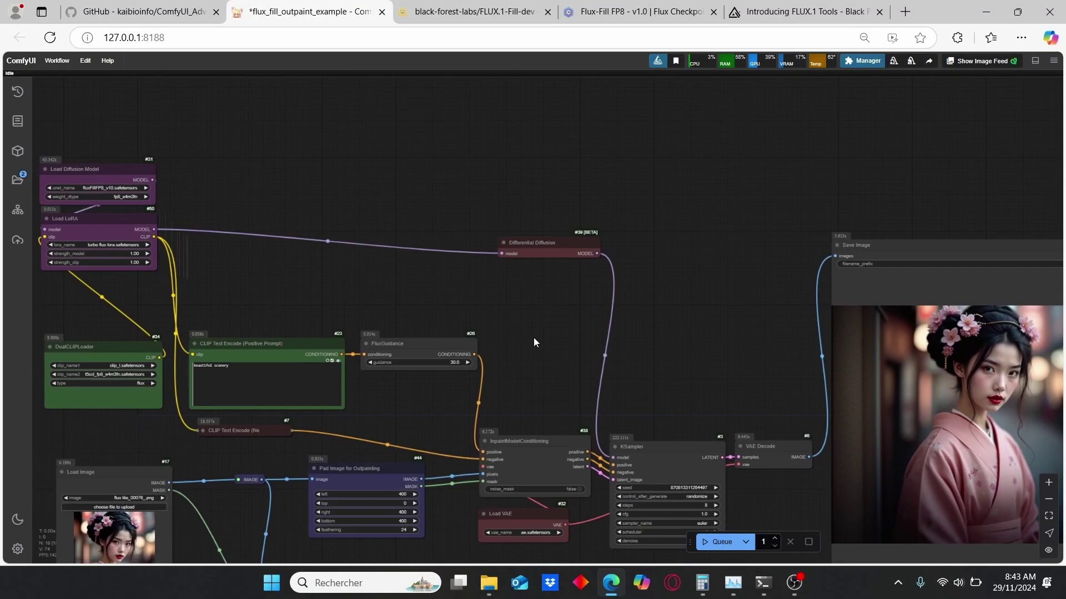
- Examine the Differential Diffusion node and its model links from Load LoRA to KSampler
scroll(535, 349, "up", 3)
left_click_drag(505, 247, 485, 364)
scroll(484, 365, "up", 4)
left_click_drag(515, 321, 518, 292)
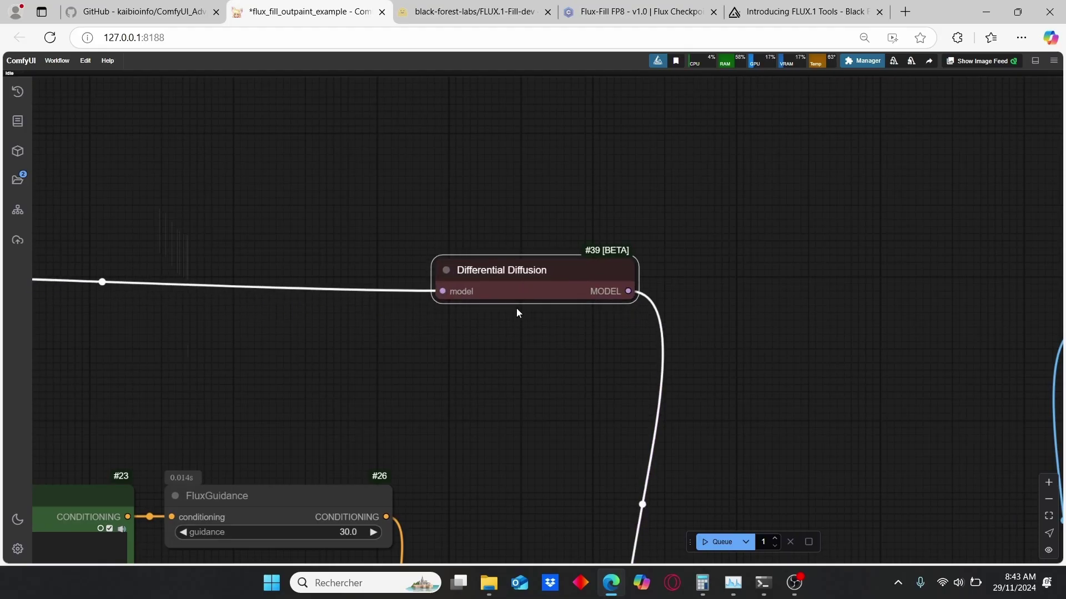
scroll(572, 406, "down", 3)
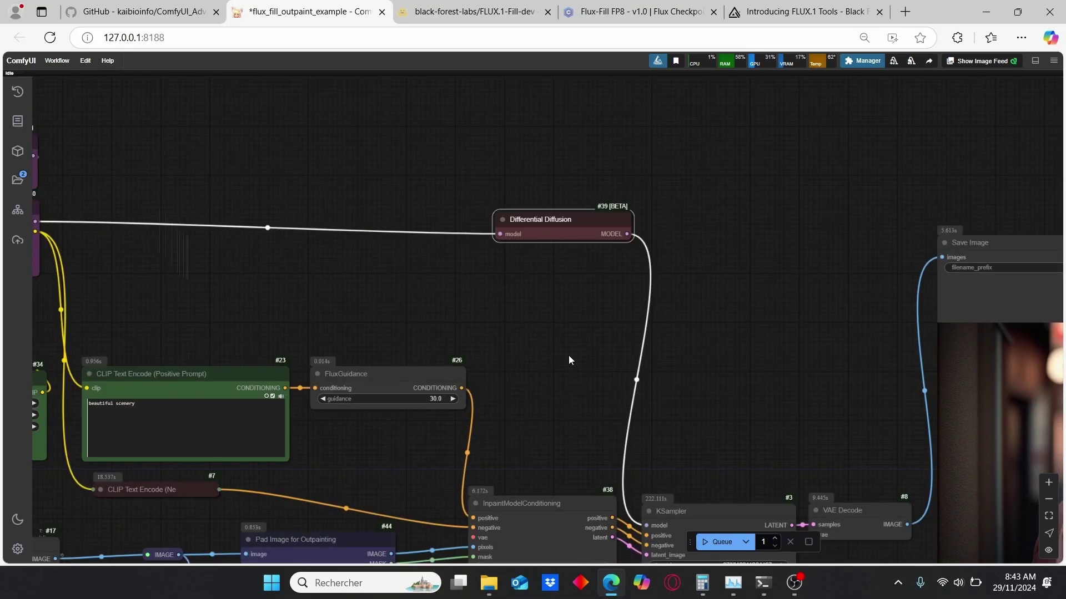
left_click_drag(747, 404, 702, 311)
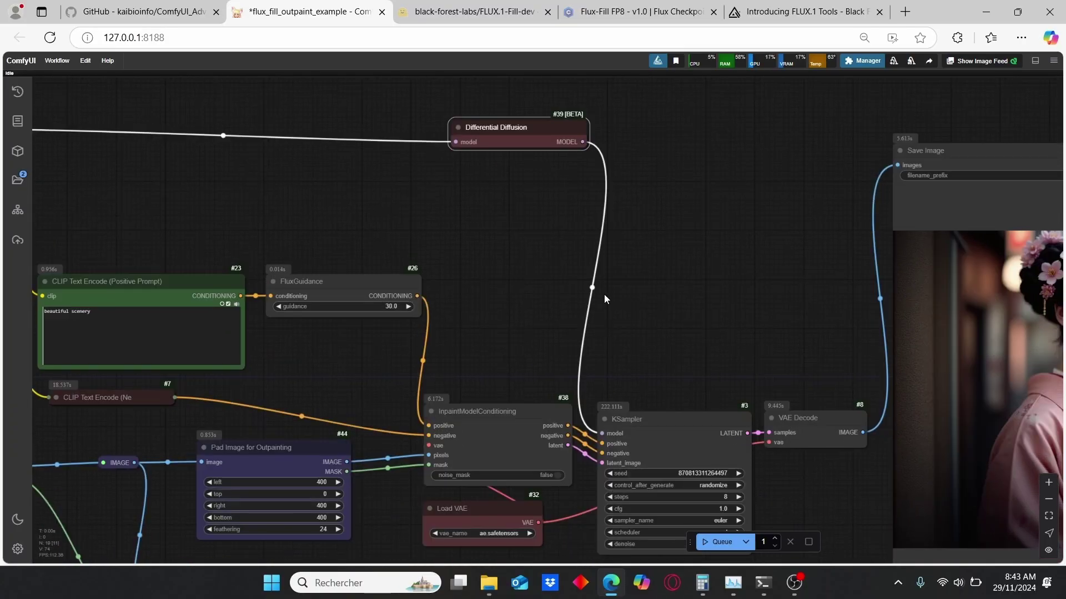
left_click_drag(483, 252, 480, 291)
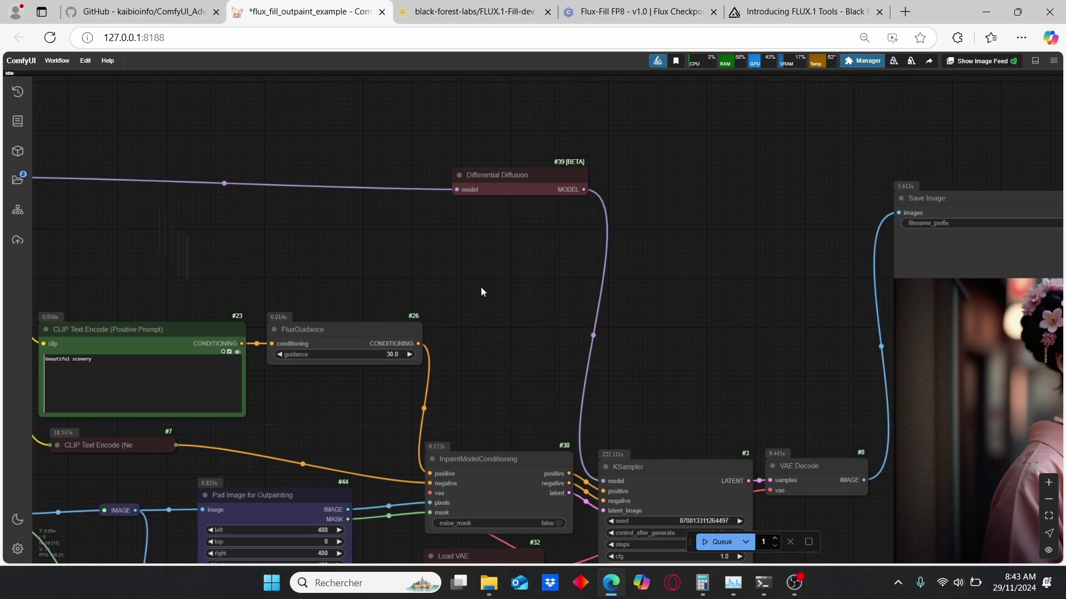
scroll(480, 288, "down", 5)
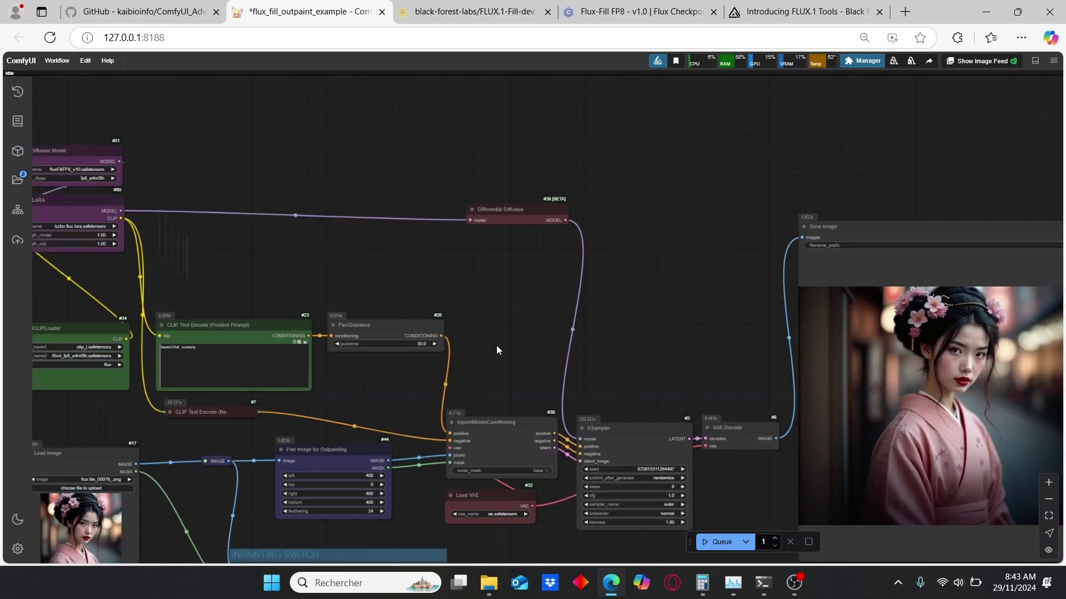
scroll(514, 335, "up", 6)
left_click_drag(532, 222, 519, 210)
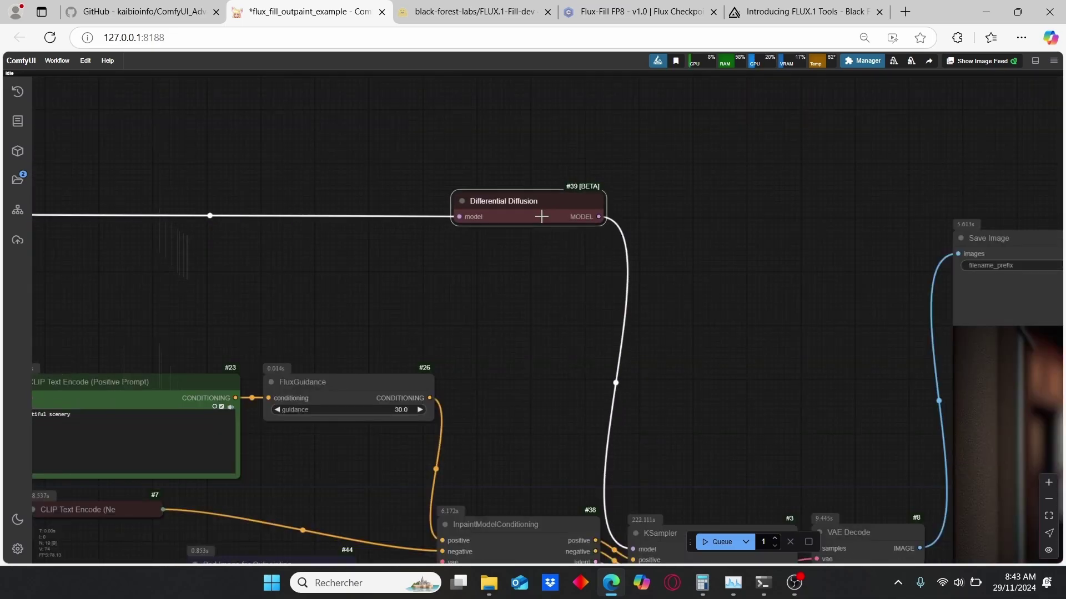
- Examine the Load Image node, the Pad Image for Outpainting node and the Inpainting Switch group
left_click_drag(524, 456, 889, 140)
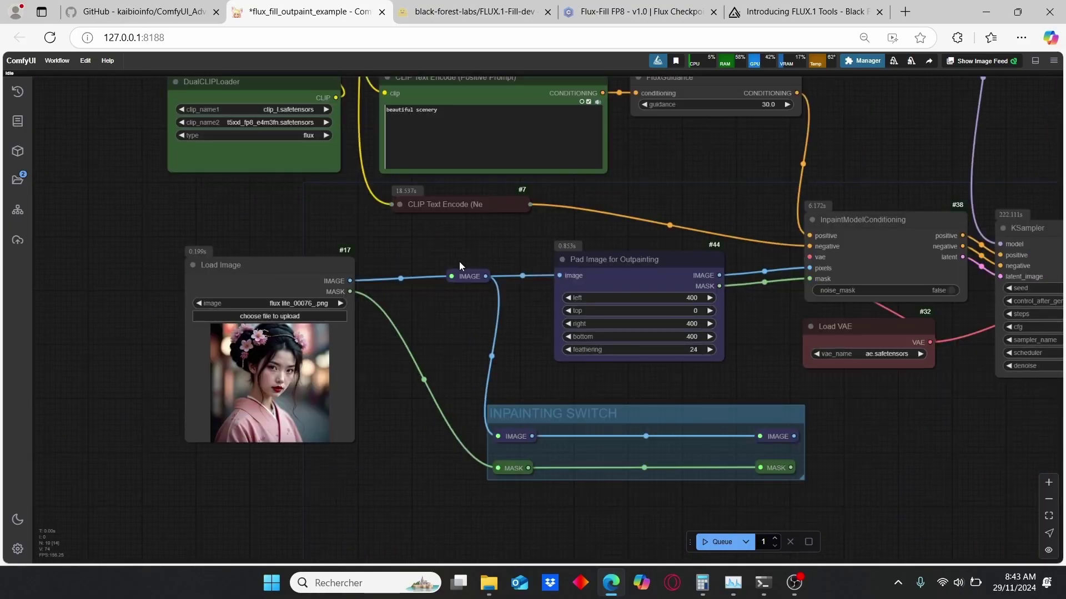
left_click_drag(459, 262, 520, 176)
left_click_drag(515, 249, 410, 251)
left_click_drag(593, 316, 525, 305)
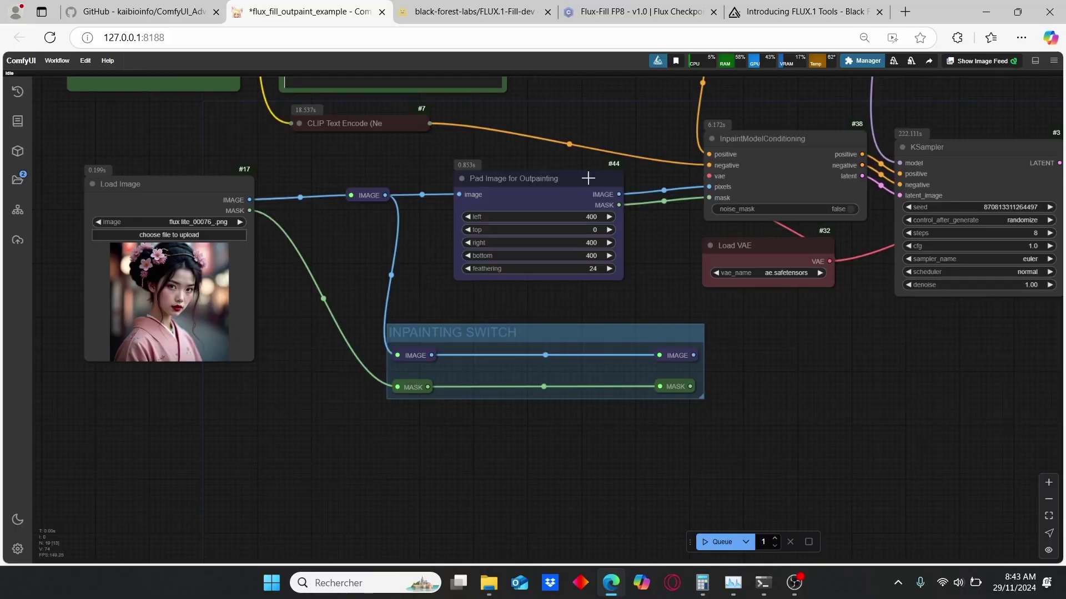
left_click_drag(586, 175, 576, 174)
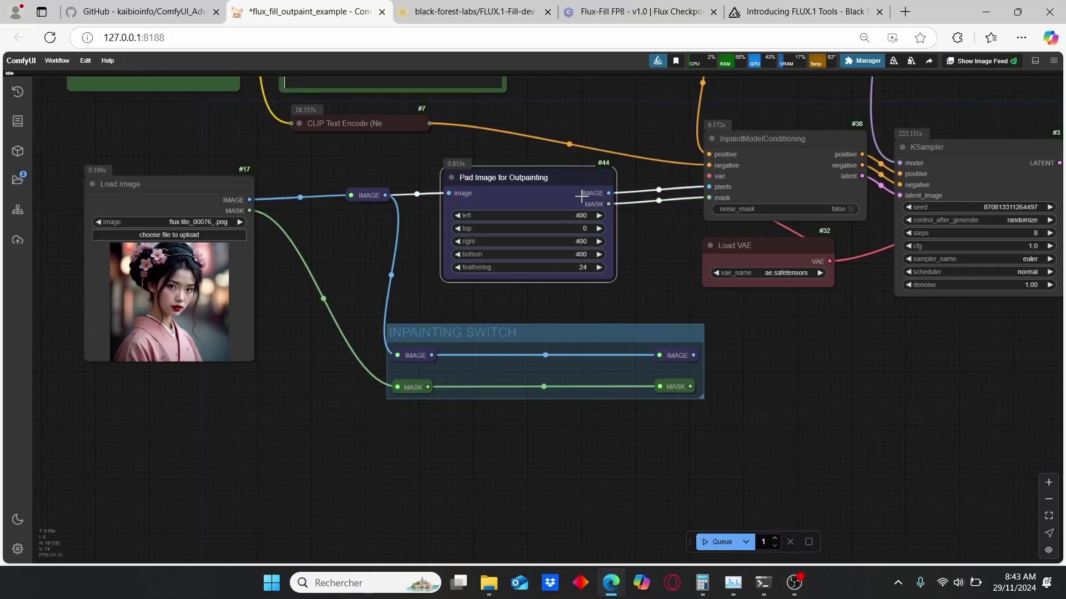
scroll(639, 278, "up", 1)
left_click_drag(640, 279, 611, 304)
scroll(611, 304, "up", 3)
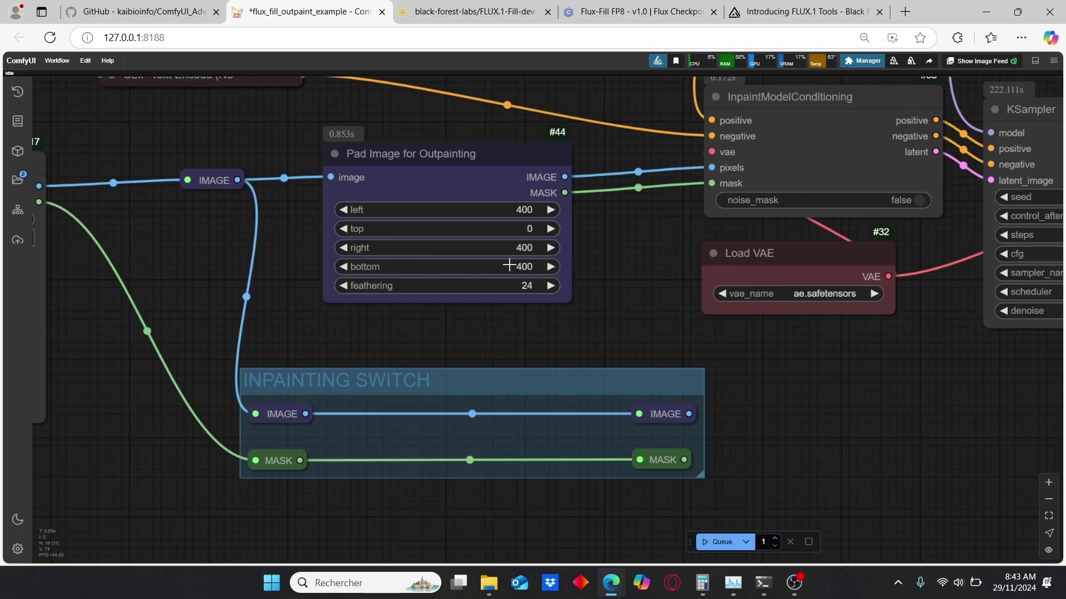
- Set the top padding of the Pad Image for Outpainting node to 200
scroll(508, 260, "up", 1)
left_click(521, 223)
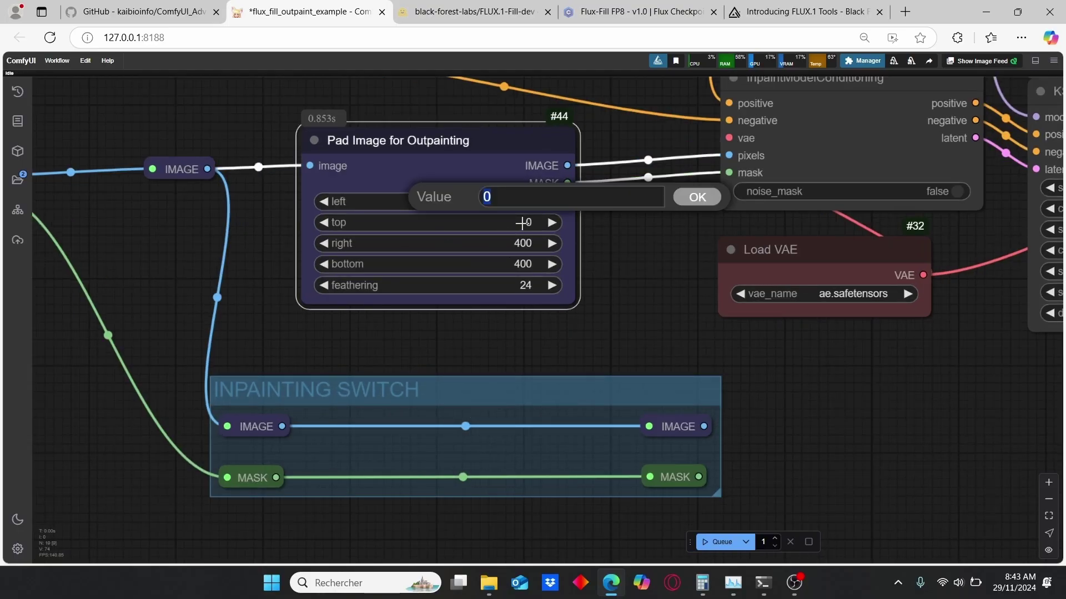
type("400")
key("Return")
left_click(521, 223)
left_click(687, 199)
scroll(586, 295, "up", 2)
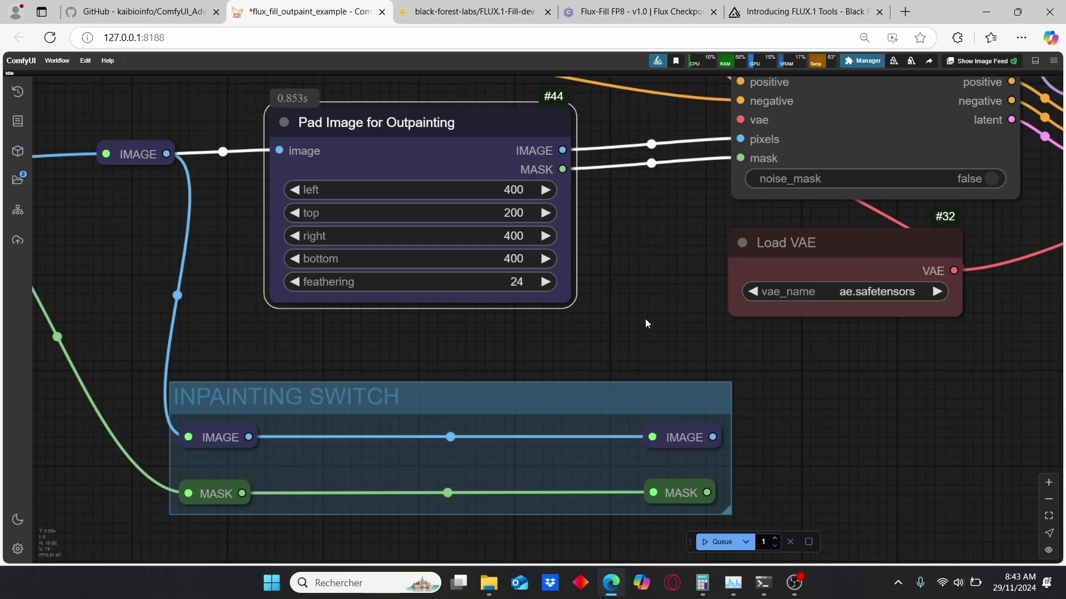
scroll(598, 316, "up", 1)
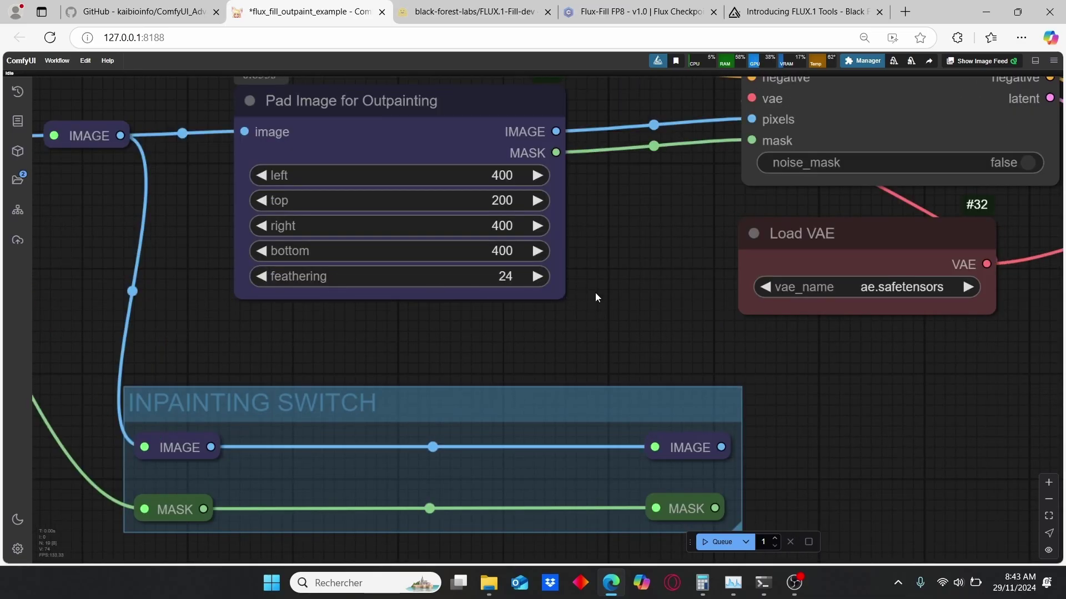
- Examine how the loaded image runs through the padding node towards InpaintModelConditioning, including the feathering setting
left_click_drag(564, 297, 561, 303)
scroll(577, 311, "down", 2)
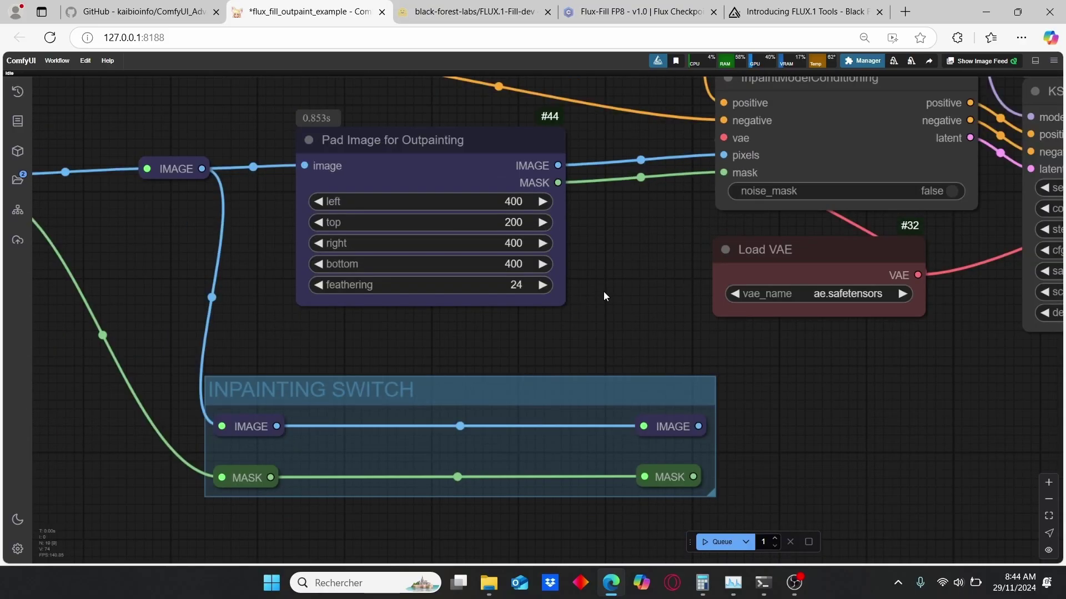
scroll(604, 291, "down", 4)
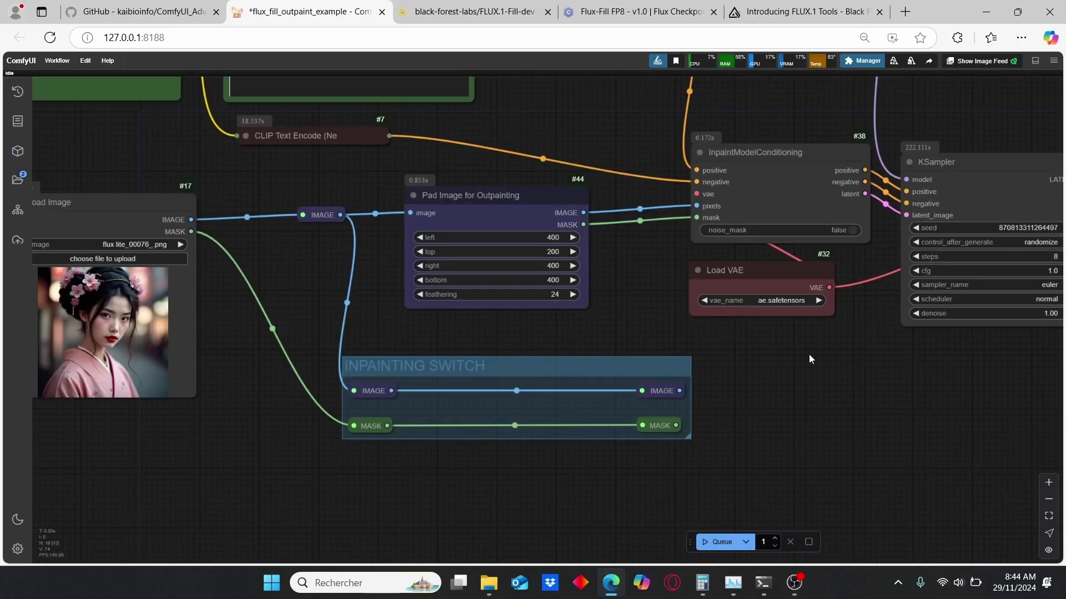
scroll(795, 355, "down", 2)
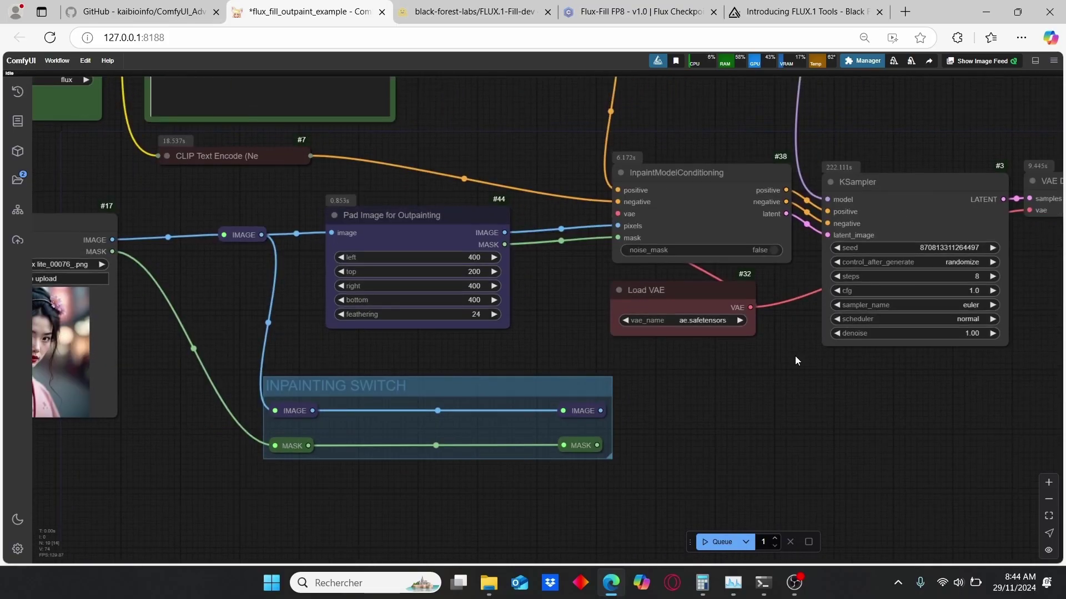
scroll(633, 366, "up", 4)
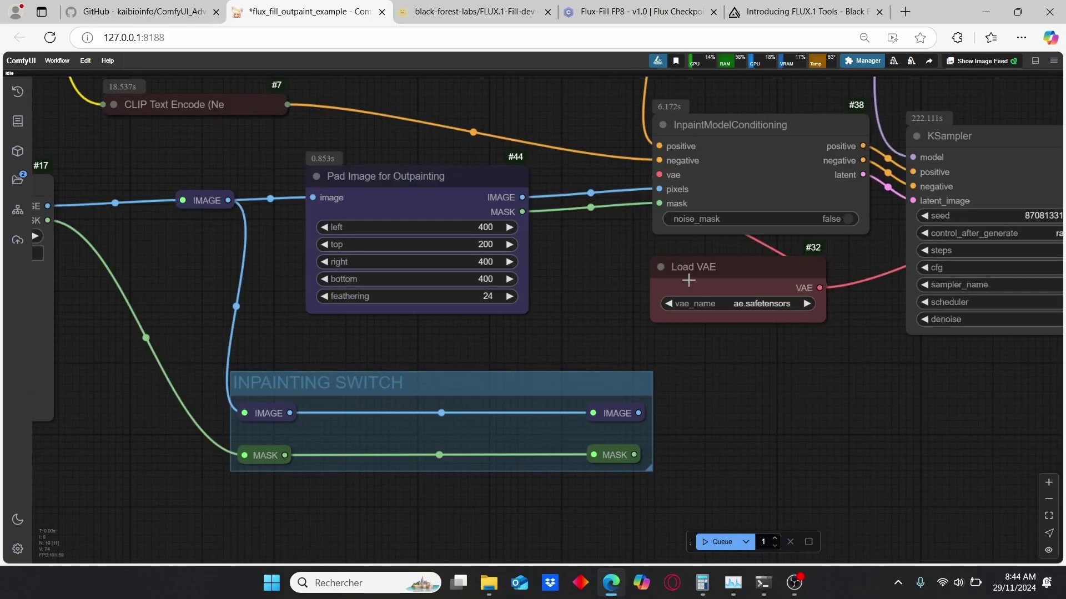
left_click_drag(411, 321, 507, 326)
left_click_drag(235, 437, 402, 420)
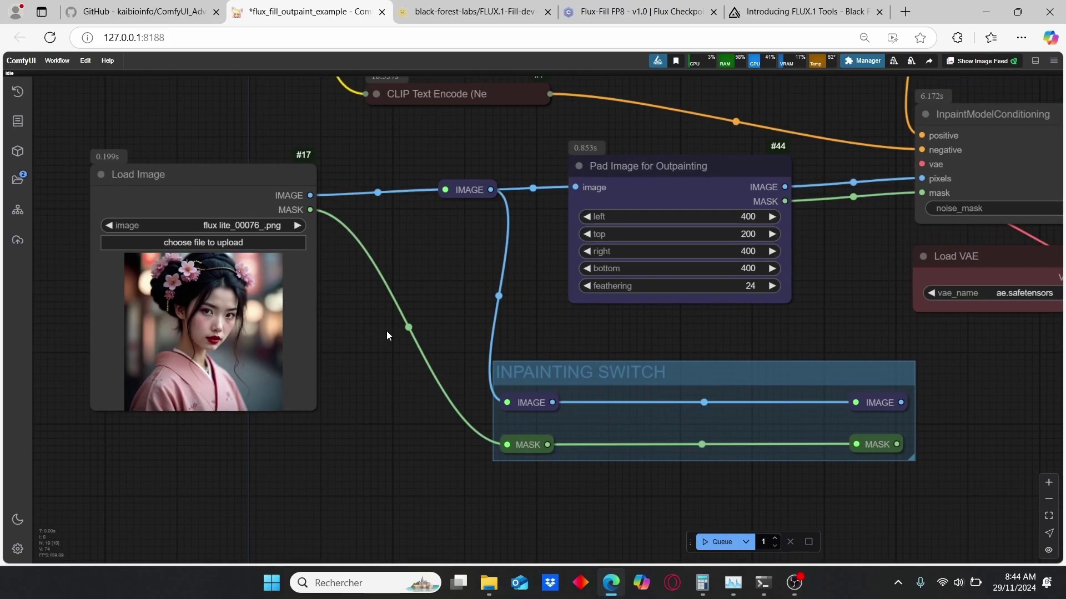
scroll(910, 293, "up", 3)
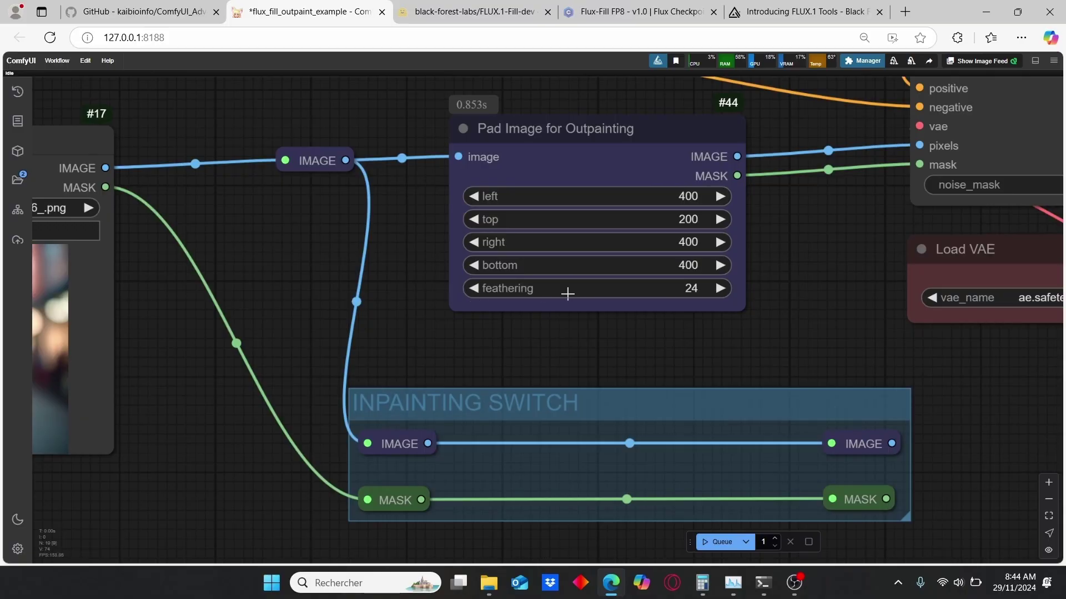
scroll(699, 355, "down", 1)
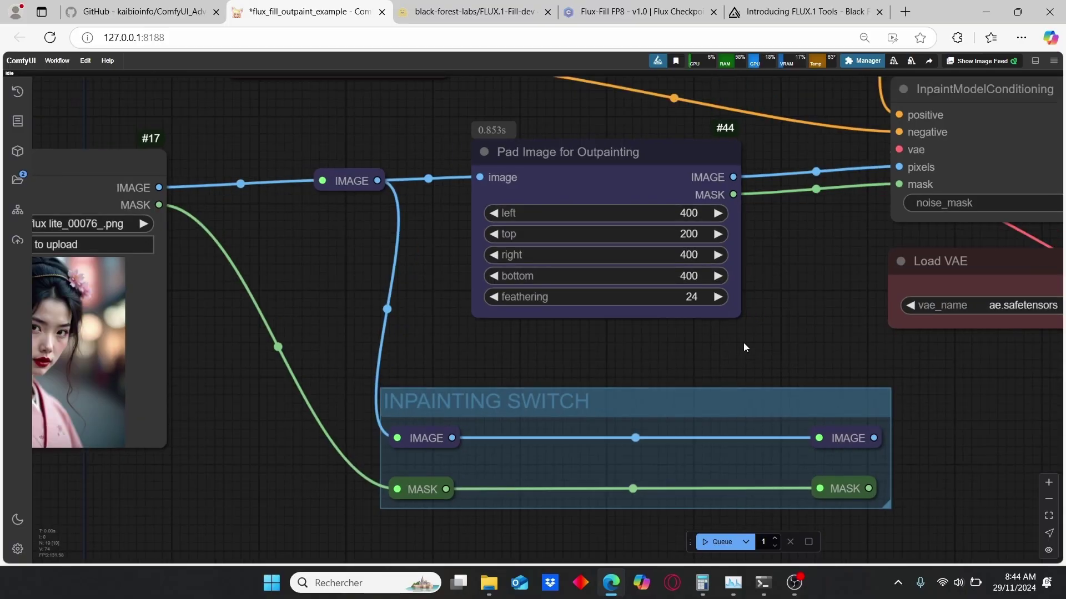
scroll(811, 308, "down", 1)
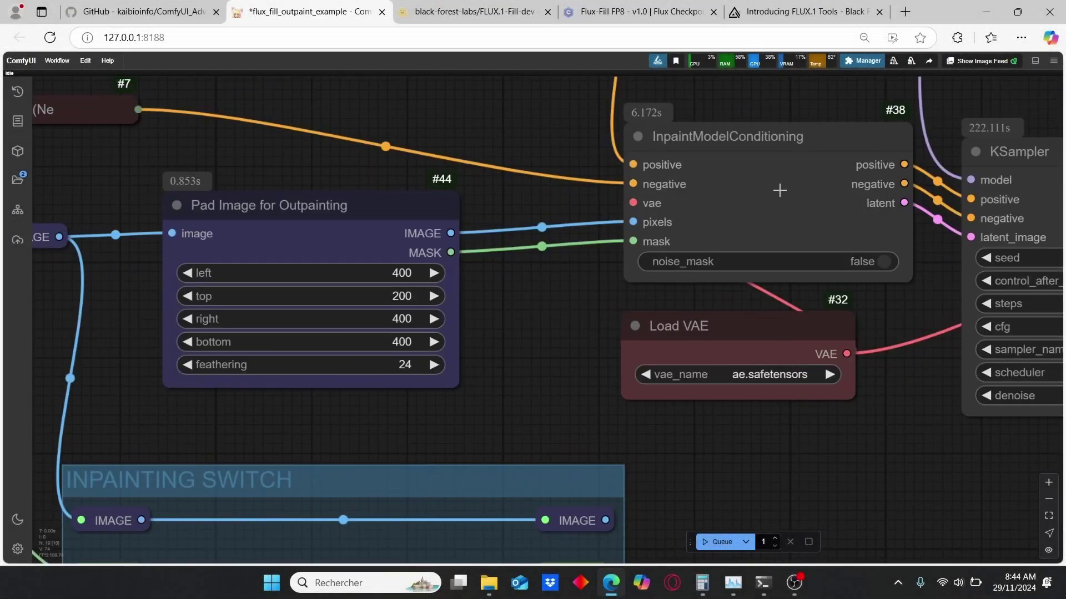
- Examine the InpaintModelConditioning node's inputs and outputs and the Load VAE node feeding it
left_click_drag(574, 331, 512, 372)
scroll(639, 221, "up", 1)
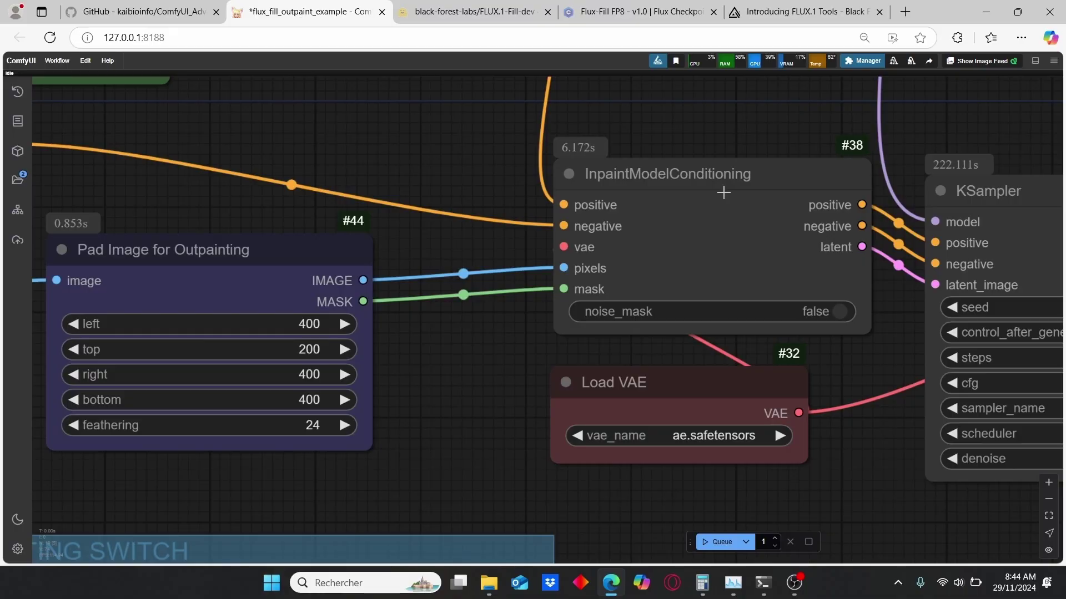
scroll(723, 193, "down", 1)
left_click_drag(670, 256, 687, 252)
scroll(622, 218, "up", 1)
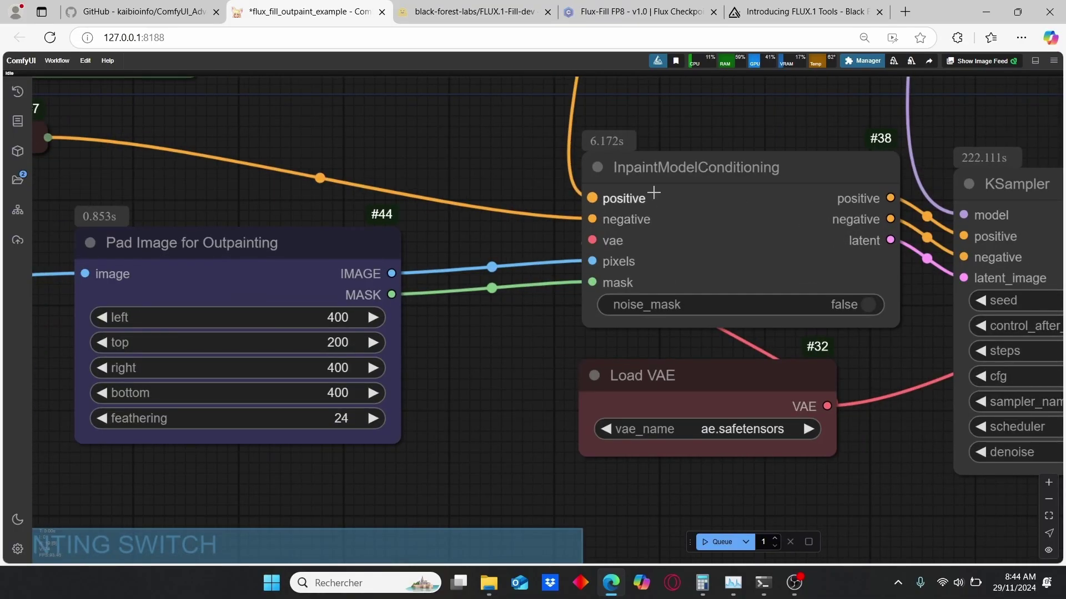
scroll(623, 249, "down", 1)
left_click_drag(664, 251, 696, 264)
left_click_drag(712, 366, 694, 364)
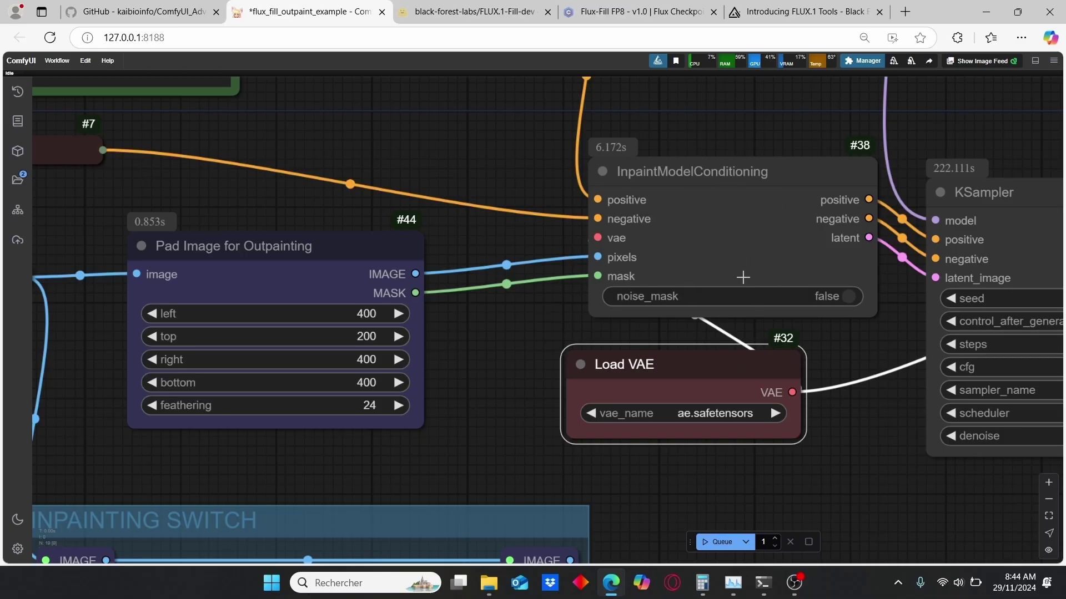
- Examine the pixels and mask links between Pad Image for Outpainting and InpaintModelConditioning, and the padding settings
left_click_drag(655, 329, 743, 263)
scroll(742, 263, "up", 1)
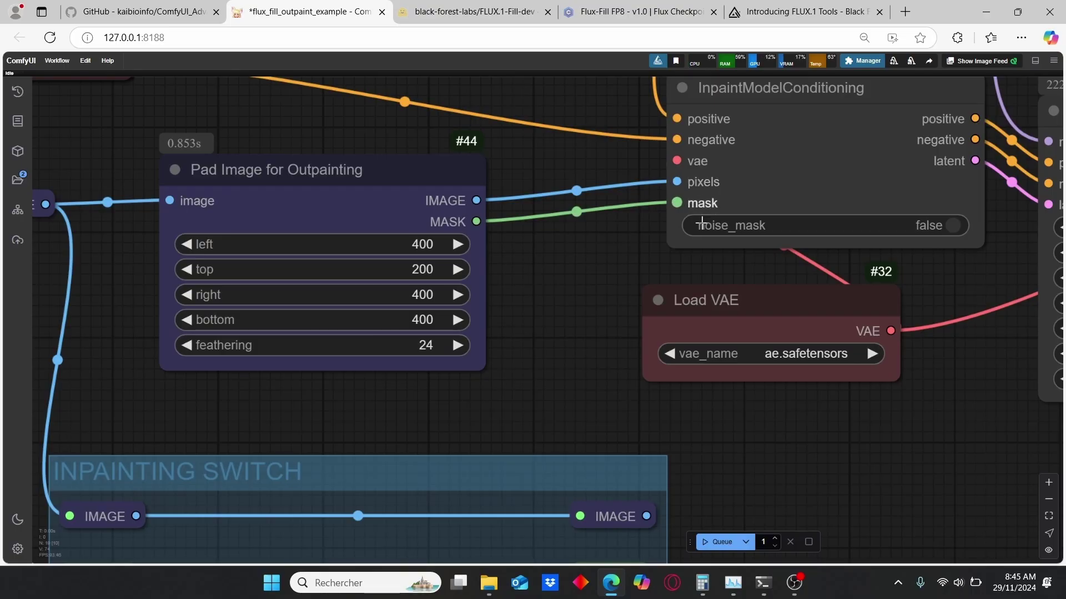
scroll(527, 333, "down", 2)
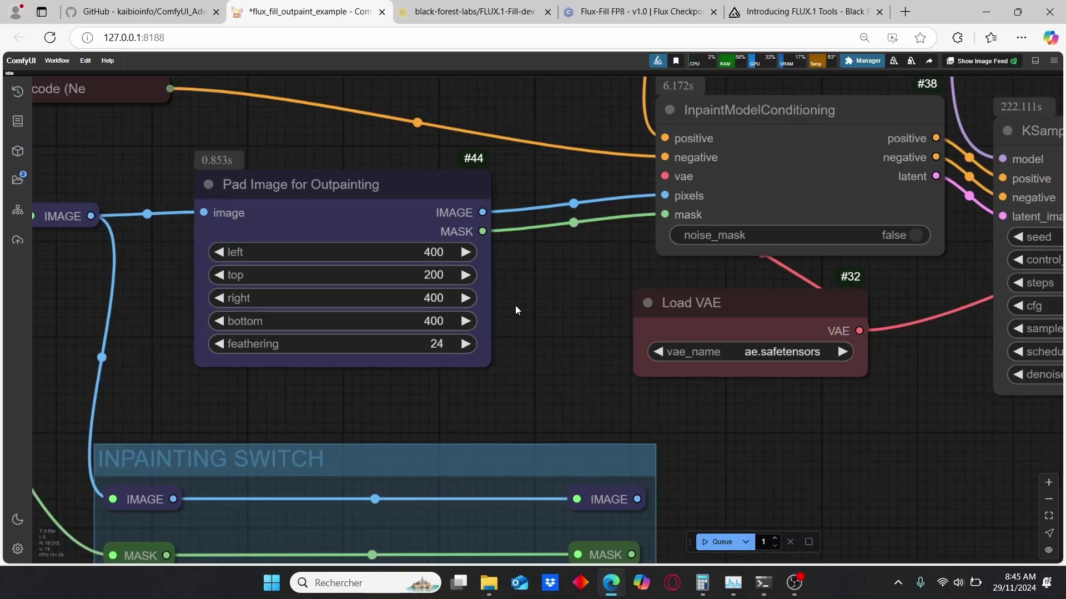
left_click_drag(536, 369, 586, 362)
scroll(583, 363, "down", 2)
scroll(393, 357, "up", 2)
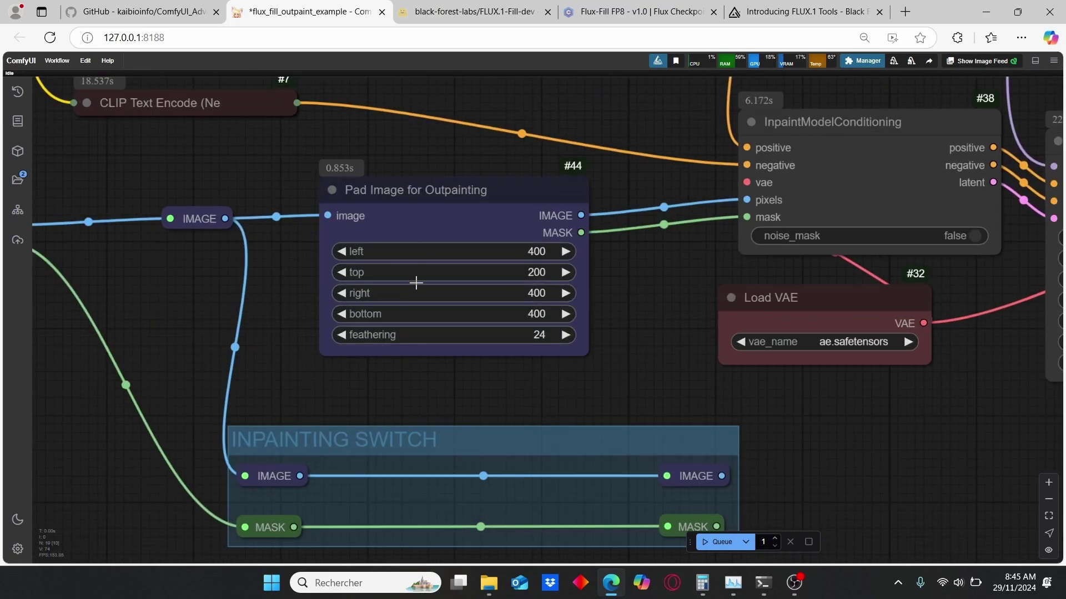
- Bypass the Pad Image for Outpainting node
left_click_drag(441, 223, 441, 218)
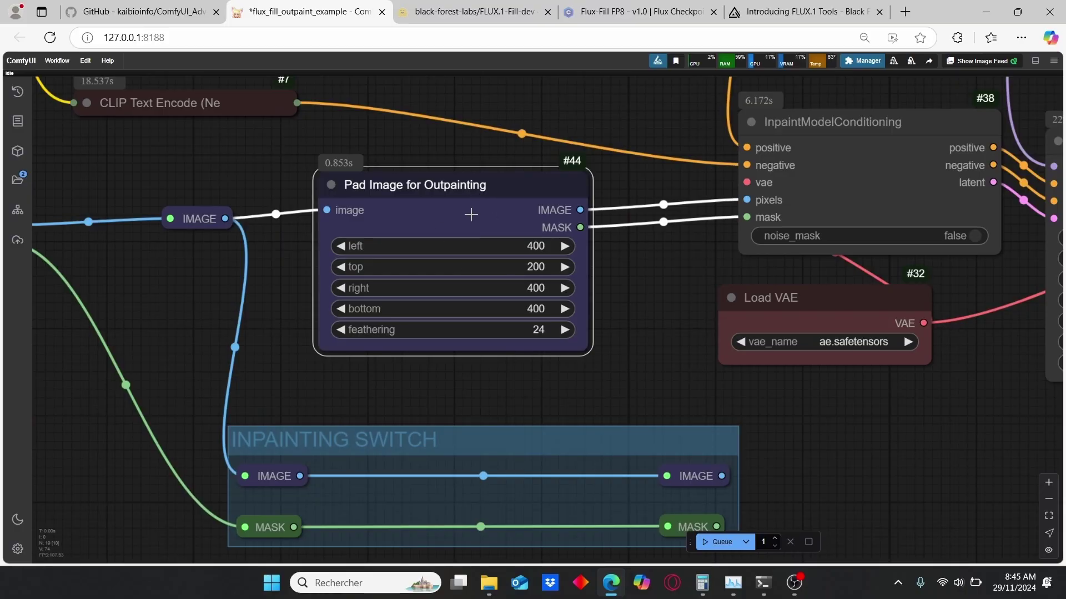
scroll(520, 207, "down", 3)
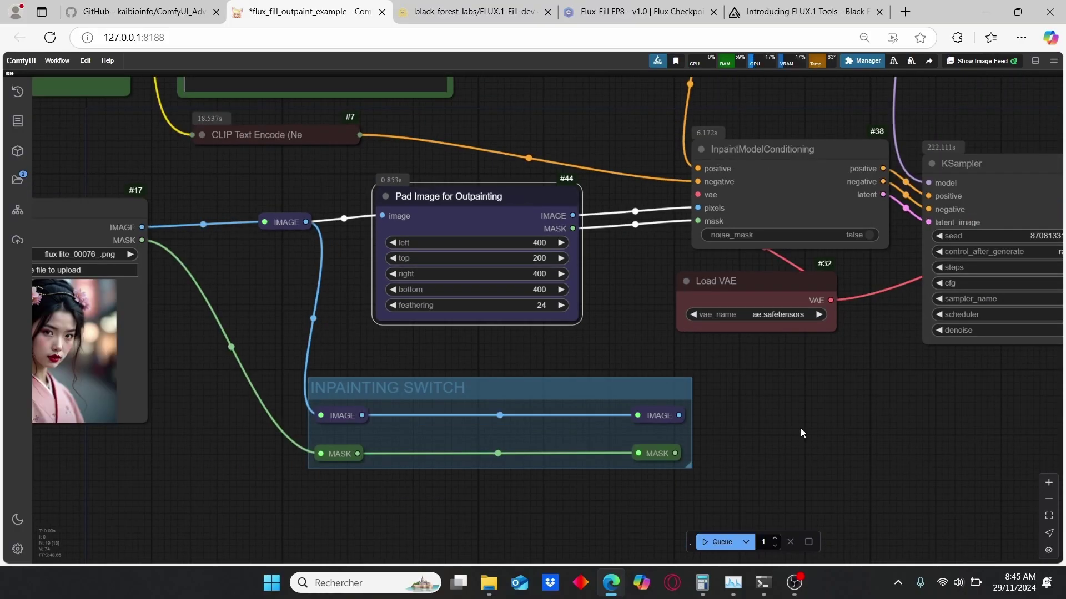
left_click(605, 362)
scroll(602, 361, "up", 2)
left_click_drag(627, 343, 622, 353)
left_click(429, 204)
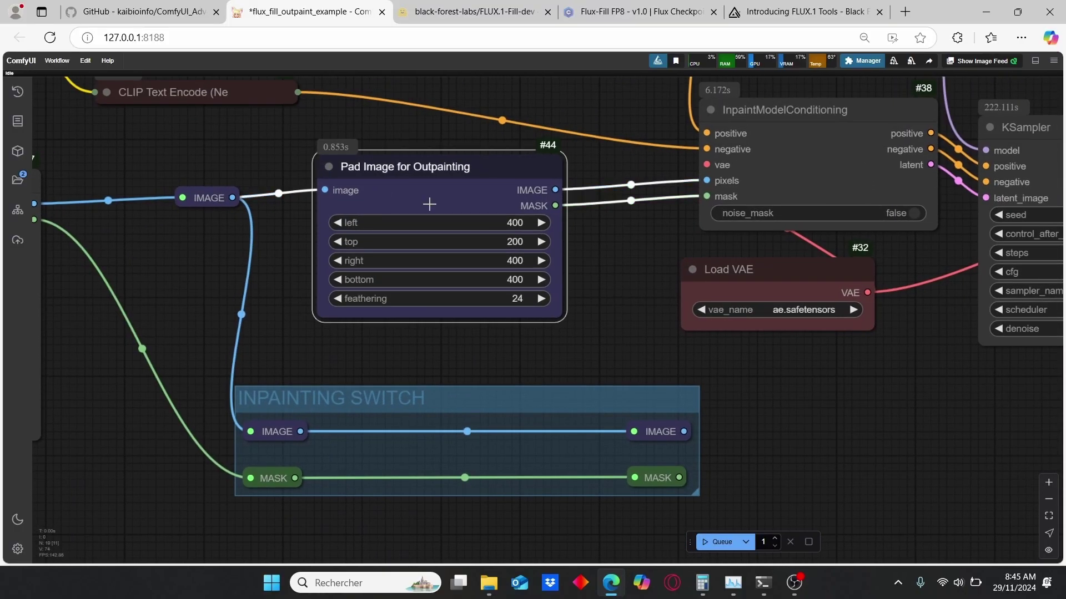
key("ctrl+b")
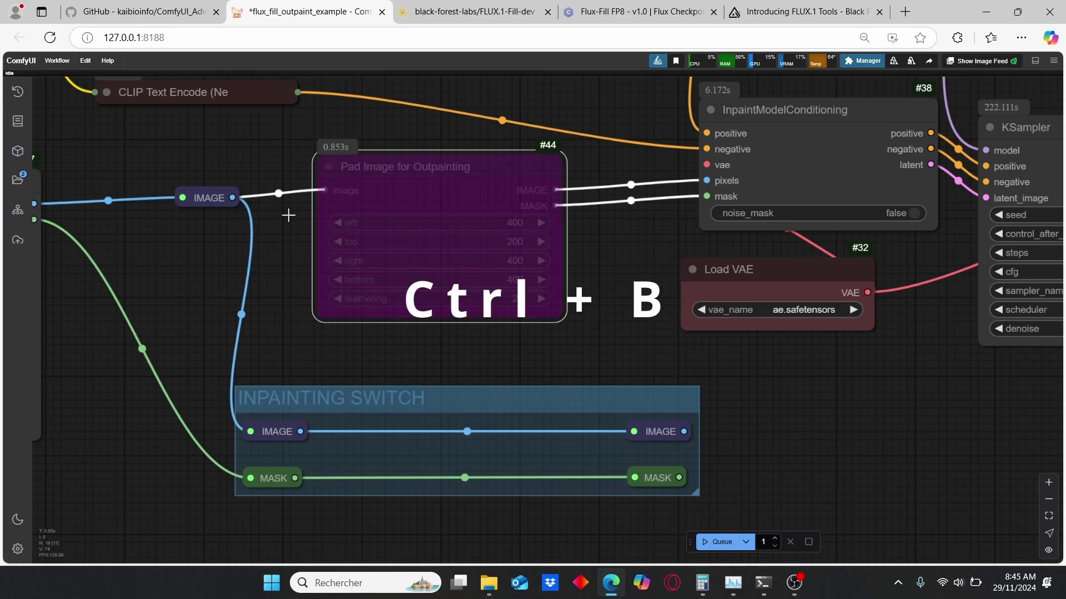
- Connect the inpainting switch's IMAGE and MASK outputs to the pixels and mask inputs of InpaintModelConditioning
left_click_drag(625, 369, 633, 310)
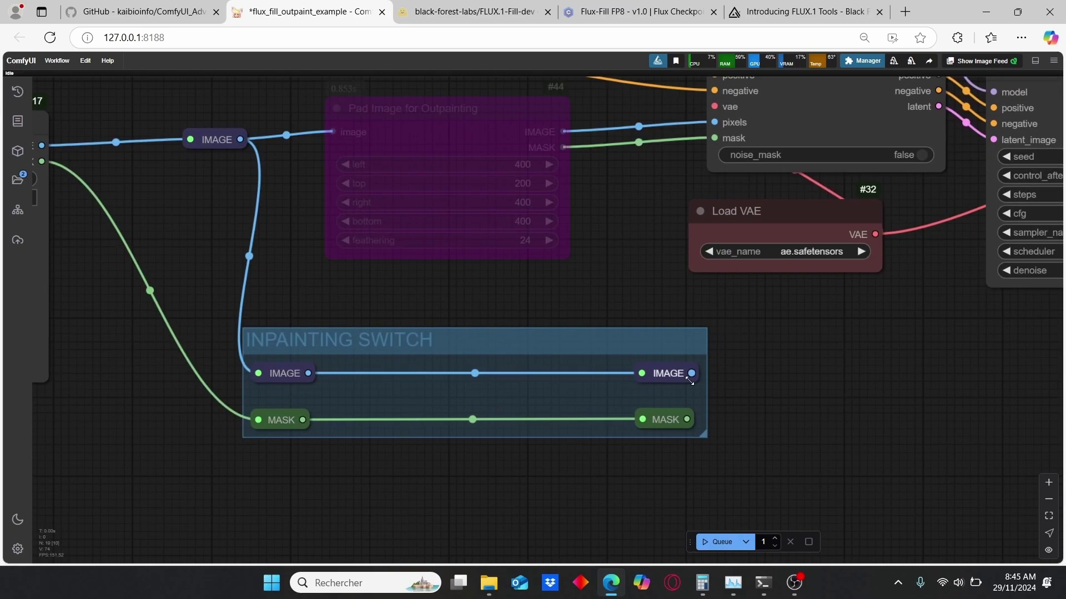
left_click_drag(690, 373, 715, 122)
left_click_drag(687, 419, 714, 138)
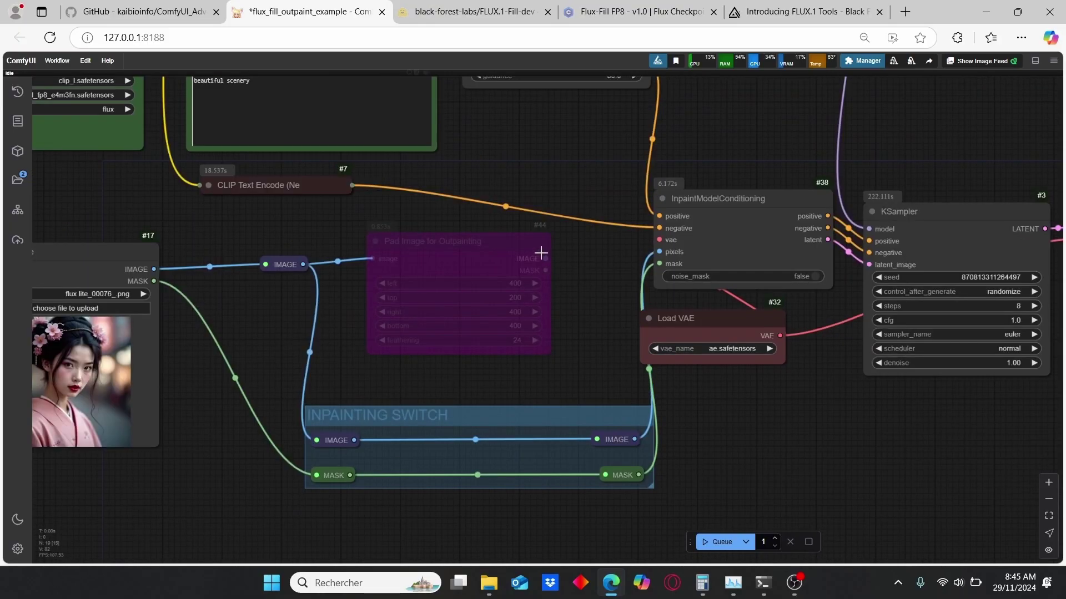
- Reconnect the Pad Image for Outpainting outputs to the pixels and mask inputs of InpaintModelConditioning, and take the padding node out of bypass
left_click_drag(545, 258, 659, 251)
scroll(576, 278, "up", 2)
left_click_drag(526, 261, 679, 253)
scroll(588, 372, "down", 3)
scroll(459, 373, "up", 3)
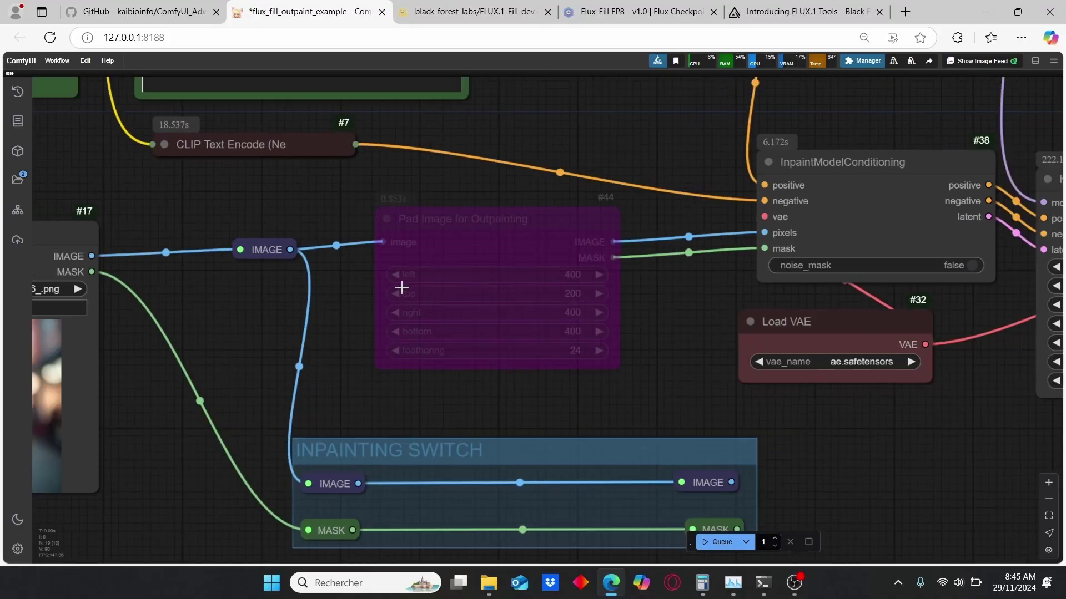
left_click(529, 235)
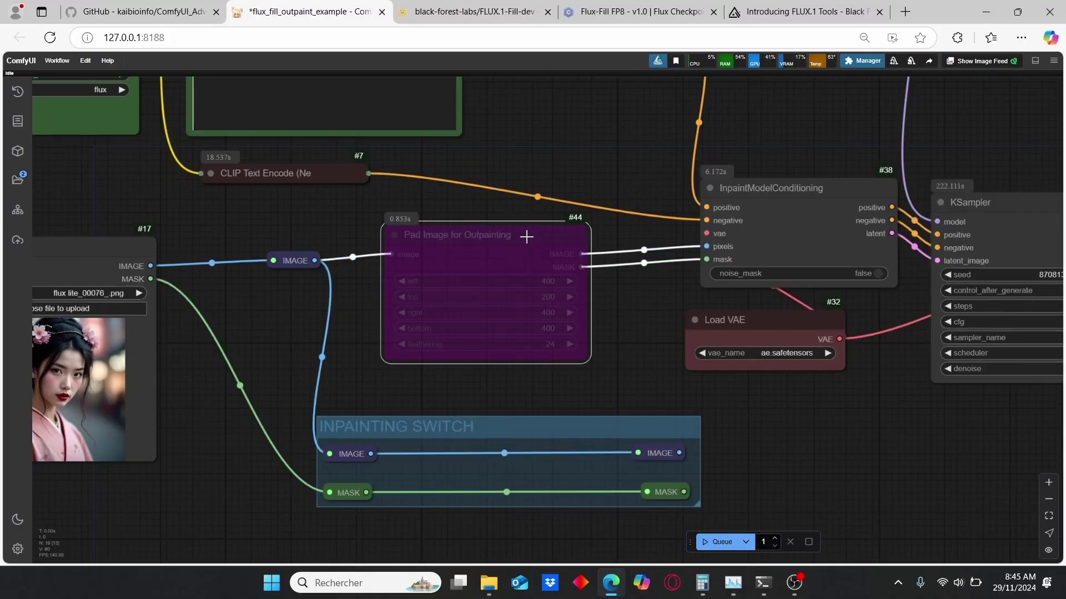
key("ctrl+b")
- Examine the KSampler node's steps, cfg, sampler, scheduler and denoise settings and its incoming conditioning links
scroll(611, 211, "down", 4)
scroll(932, 157, "up", 4)
left_click_drag(932, 156, 400, 161)
scroll(594, 158, "down", 3)
scroll(400, 161, "up", 3)
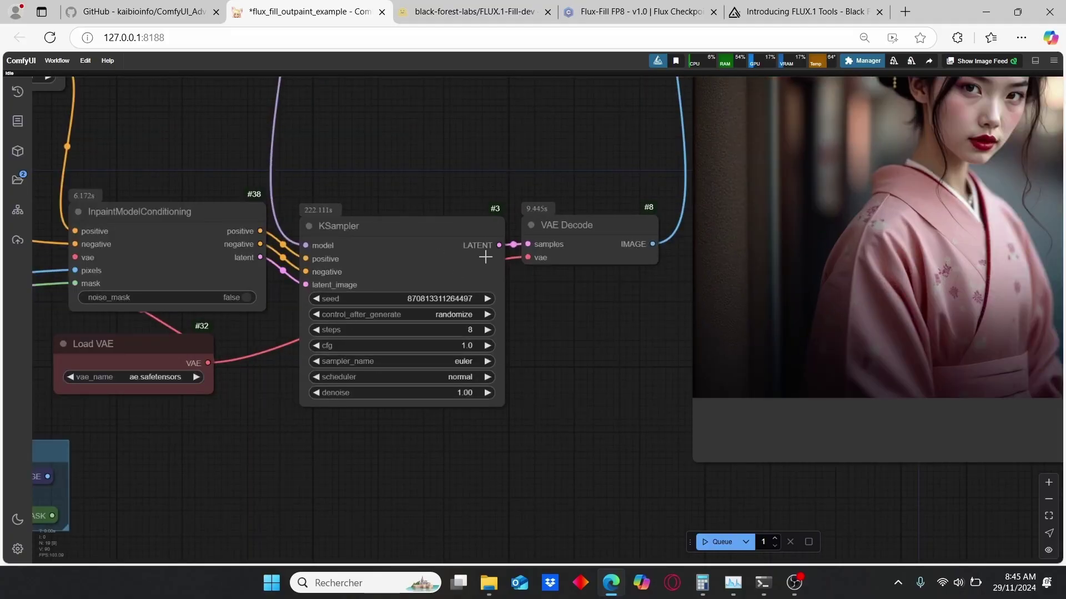
scroll(549, 361, "up", 4)
left_click_drag(495, 358, 641, 360)
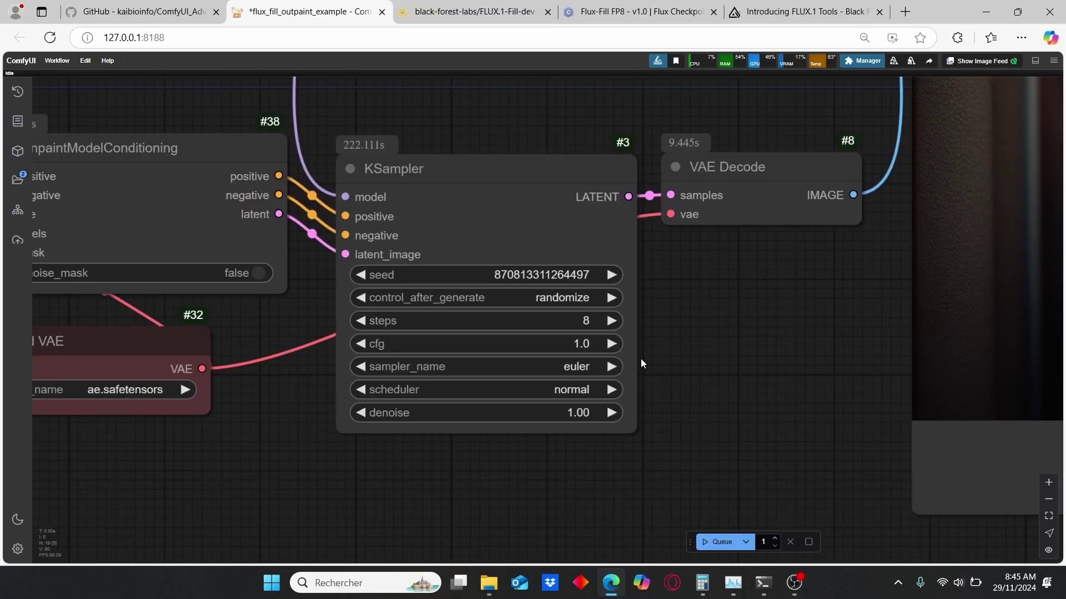
scroll(313, 339, "up", 4)
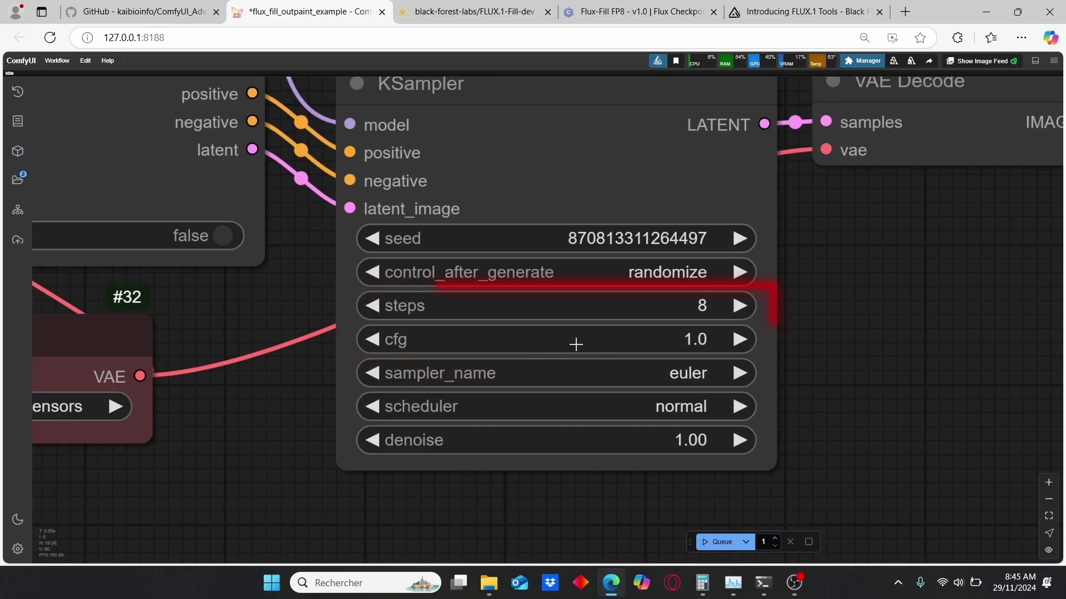
scroll(773, 349, "down", 8)
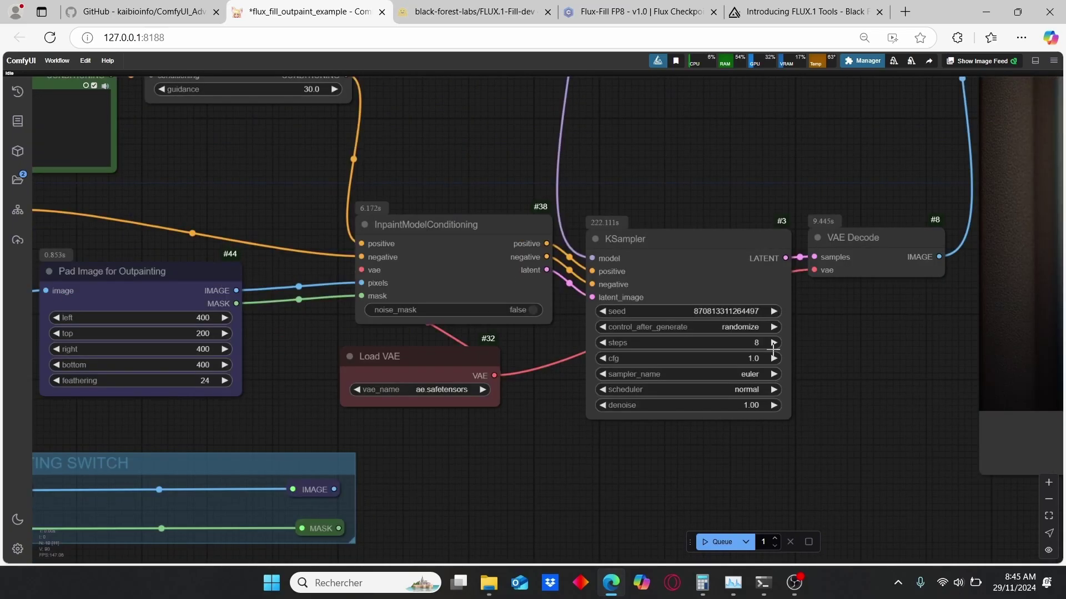
scroll(773, 349, "up", 2)
scroll(773, 350, "down", 3)
- Examine the Load LoRA and Load Diffusion Model settings and the model link running to Differential Diffusion
left_click_drag(645, 138, 750, 291)
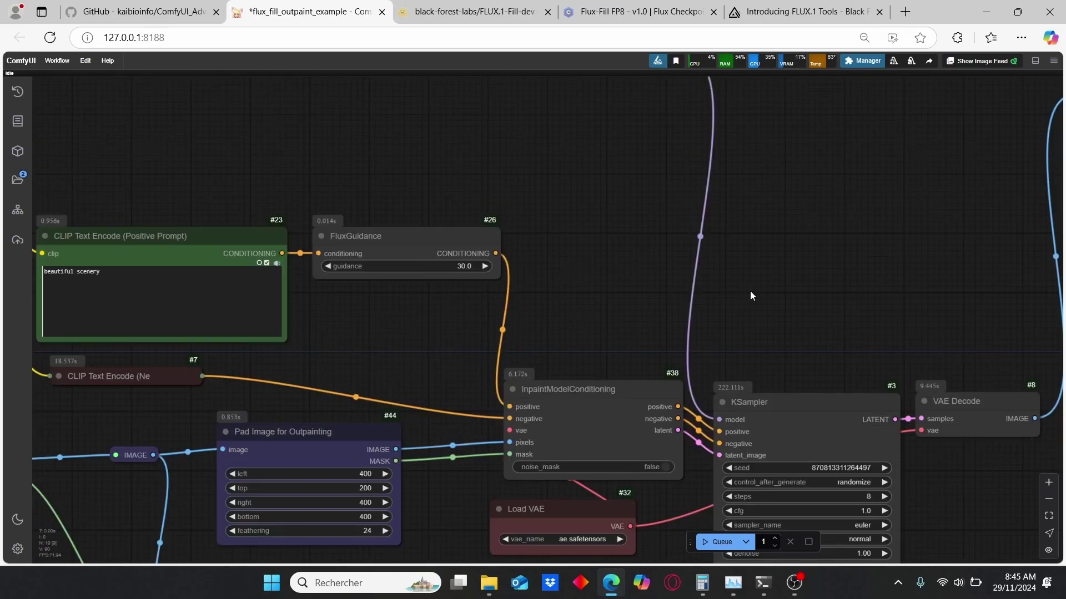
left_click_drag(225, 161, 779, 314)
scroll(552, 312, "up", 3)
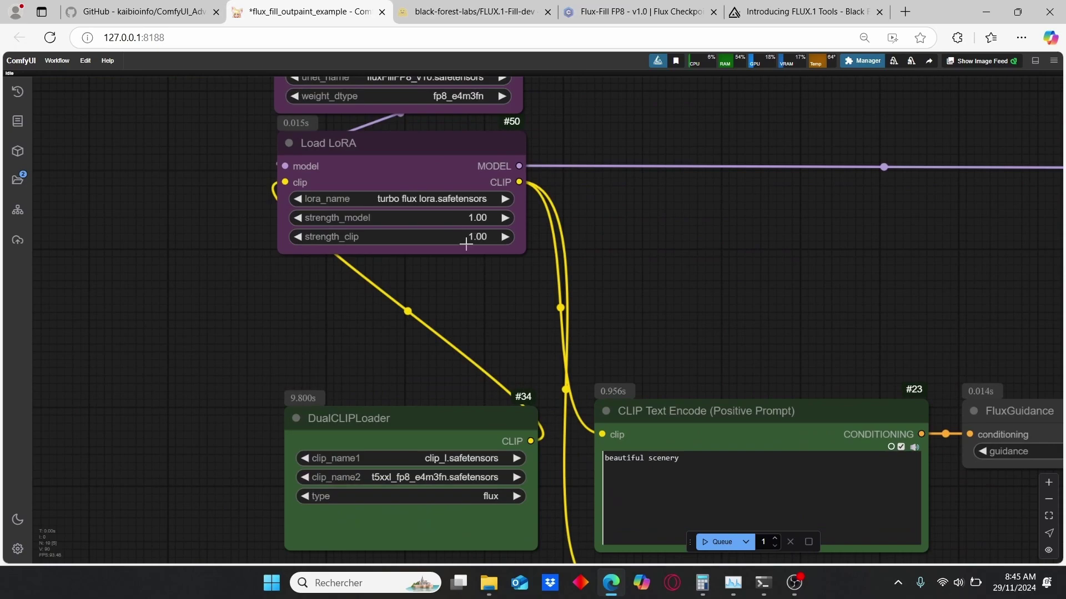
scroll(719, 270, "down", 3)
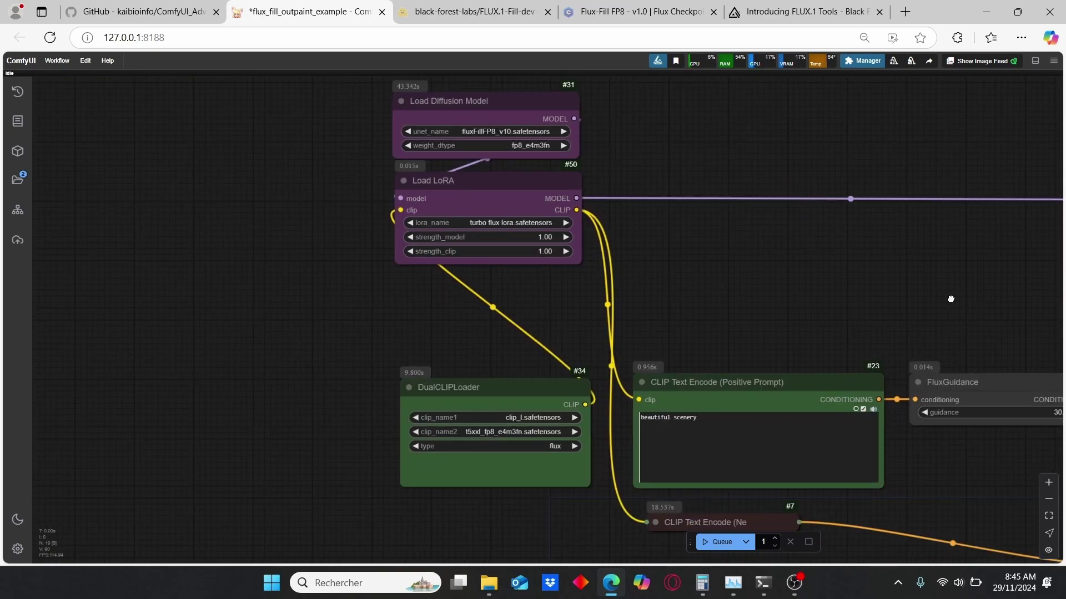
left_click_drag(951, 300, 560, 270)
left_click_drag(782, 431, 760, 355)
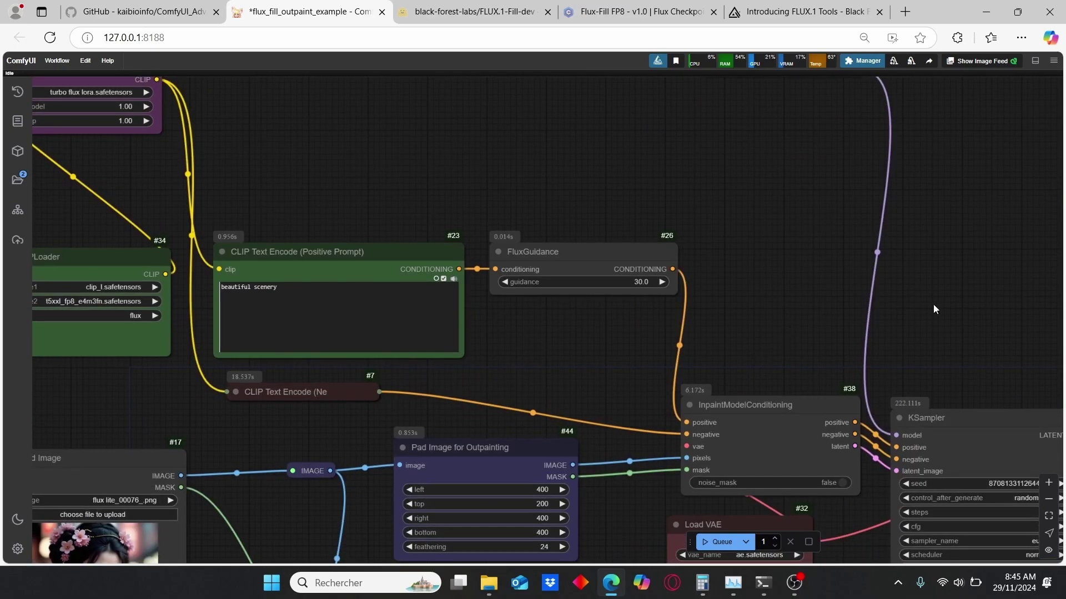
left_click_drag(305, 163, 436, 276)
scroll(348, 133, "up", 2)
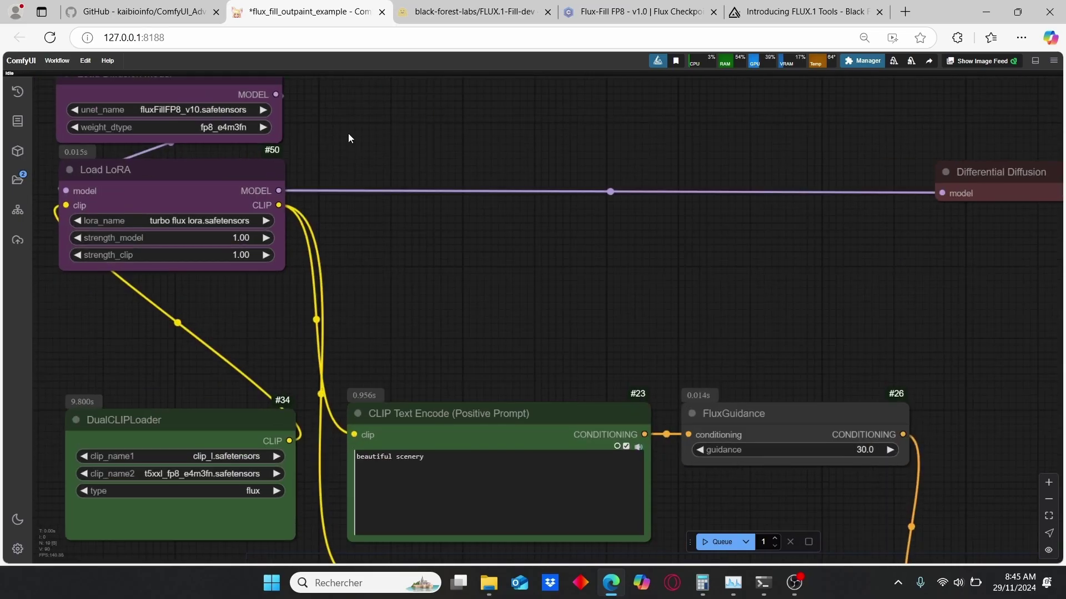
left_click_drag(348, 134, 542, 269)
scroll(479, 258, "up", 4)
scroll(299, 242, "up", 1)
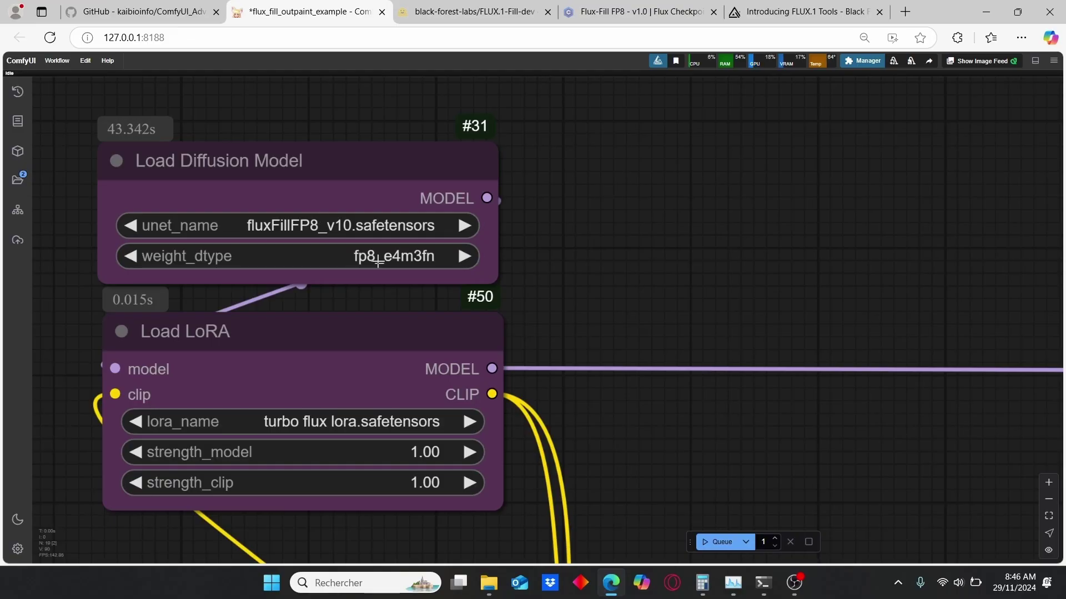
scroll(737, 397, "down", 3)
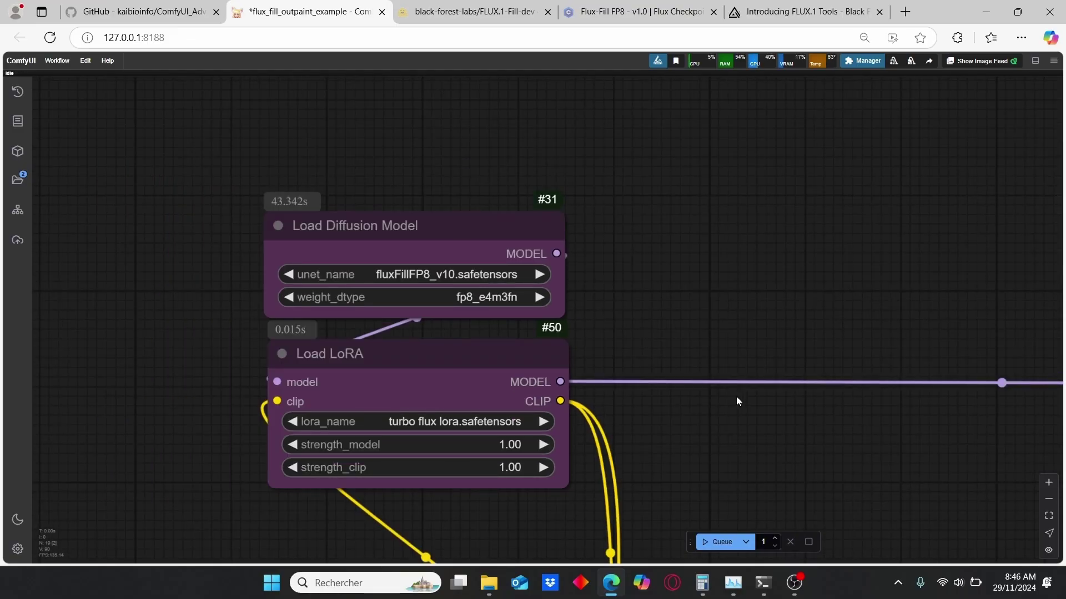
scroll(736, 400, "down", 3)
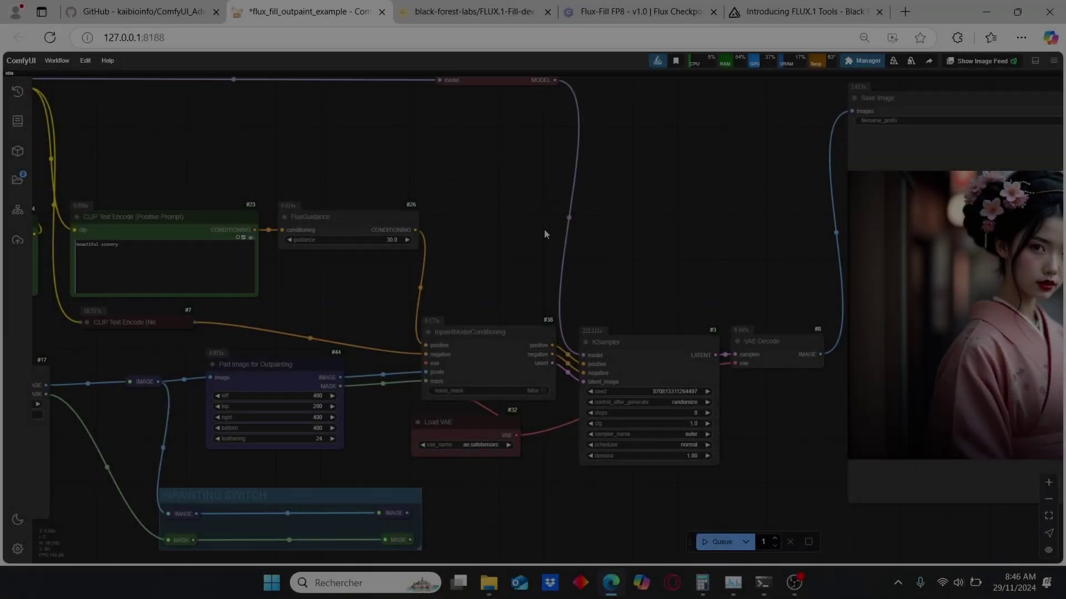
- Examine the outpainted portrait in the Save Image node and the KSampler and VAE Decode nodes that produce it
key("ctrl+b")
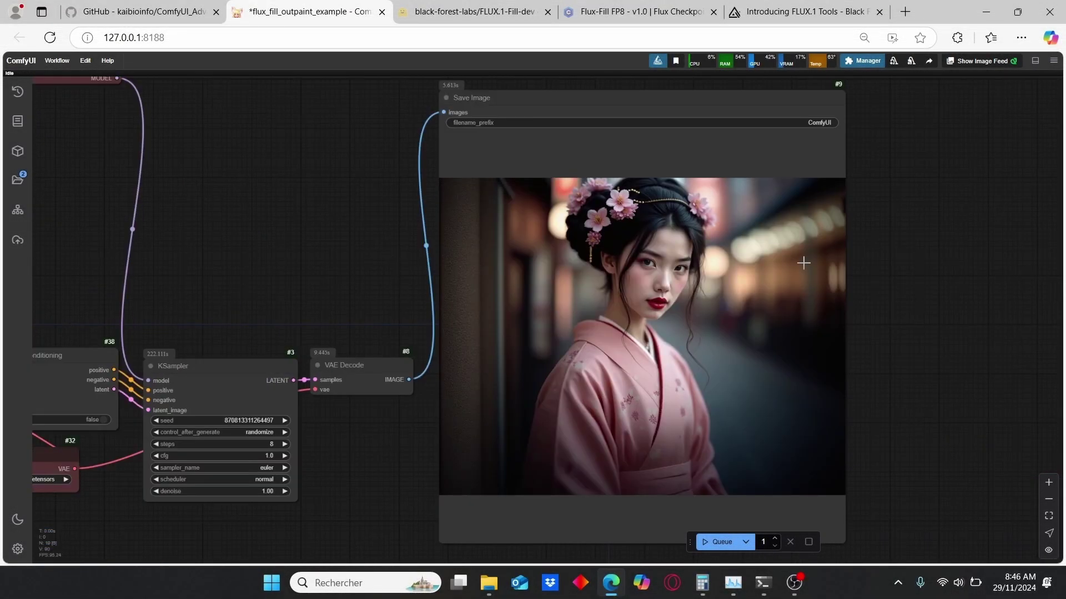
scroll(718, 370, "up", 1)
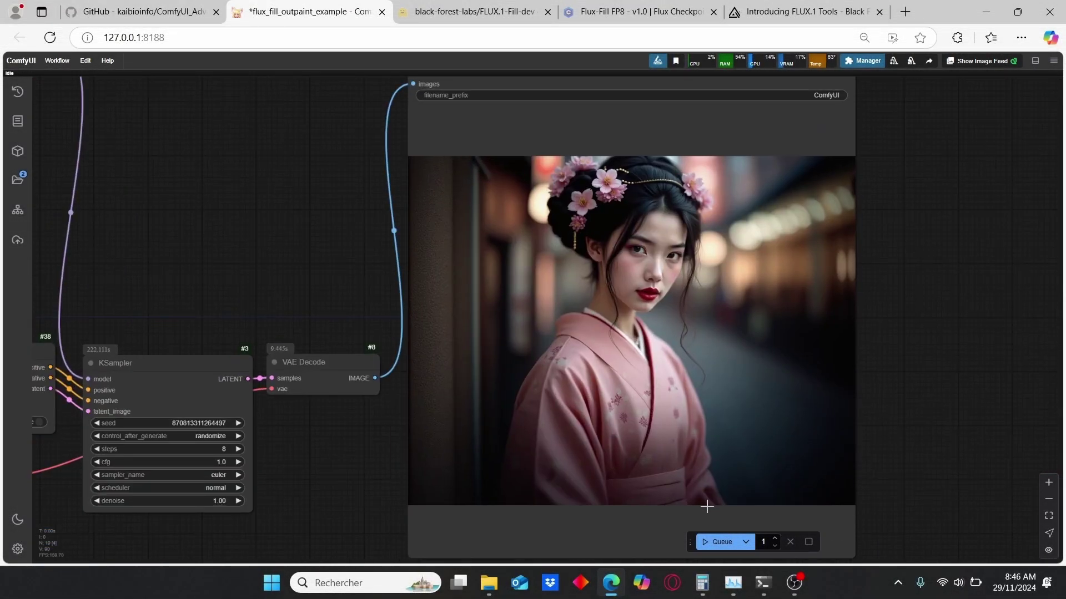
scroll(464, 410, "down", 4)
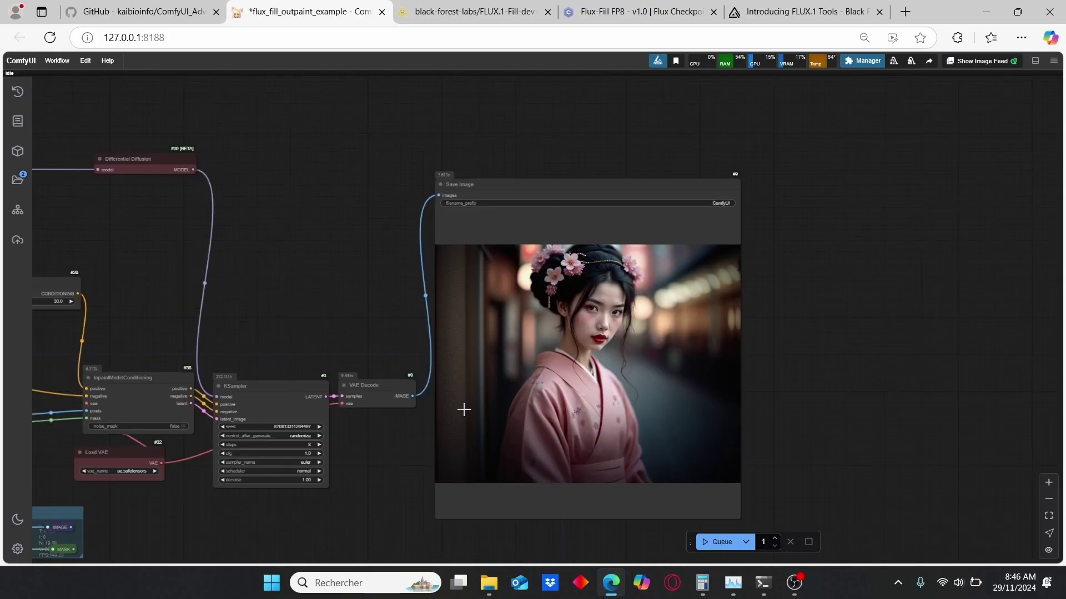
scroll(463, 410, "down", 1)
scroll(463, 410, "up", 5)
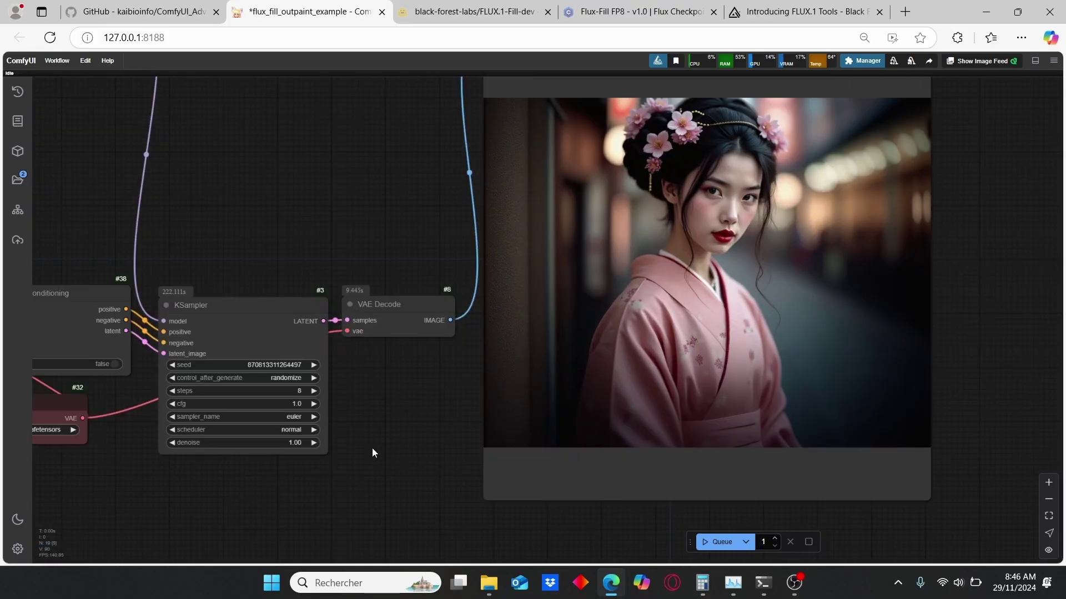
left_click_drag(278, 511, 353, 512)
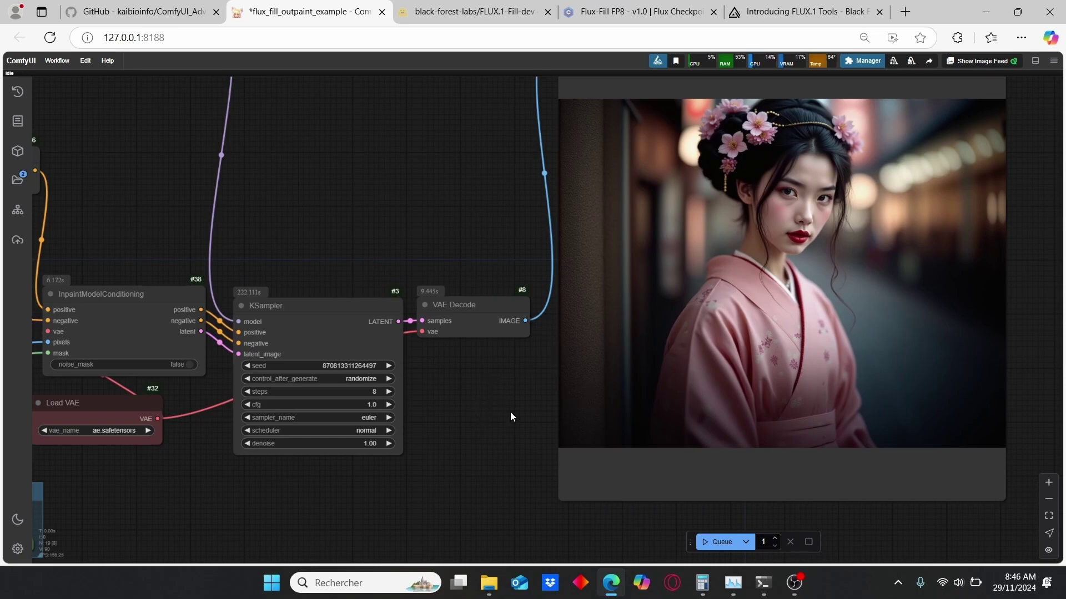
scroll(511, 412, "down", 2)
scroll(412, 442, "down", 2)
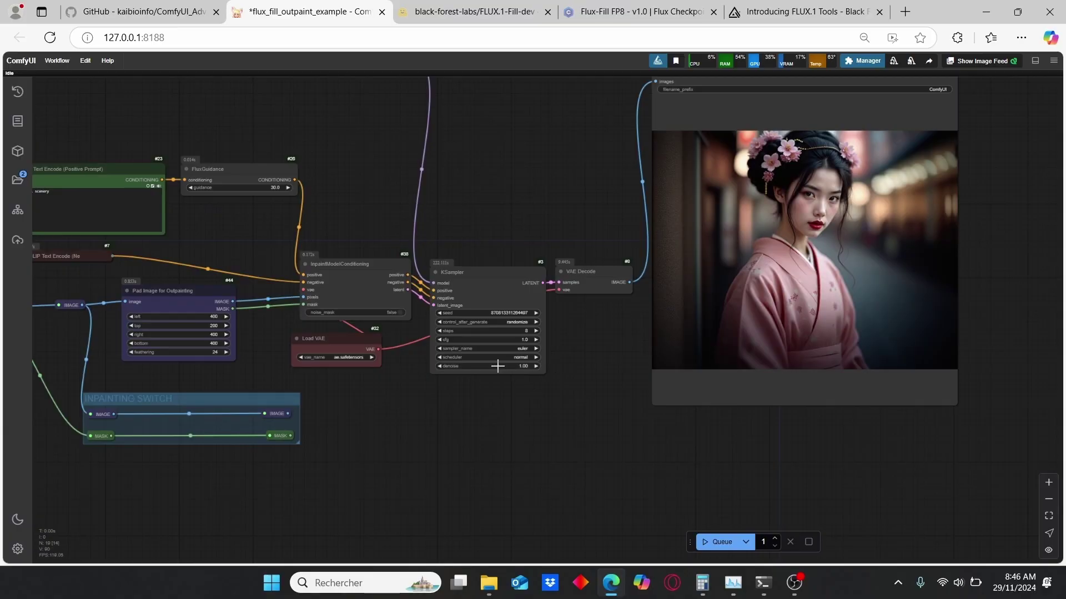
mouse_move(586, 278)
left_mouse_down()
mouse_move(587, 268)
mouse_move(584, 278)
left_mouse_up()
left_click_drag(613, 330, 465, 380)
scroll(499, 376, "up", 3)
scroll(474, 378, "down", 2)
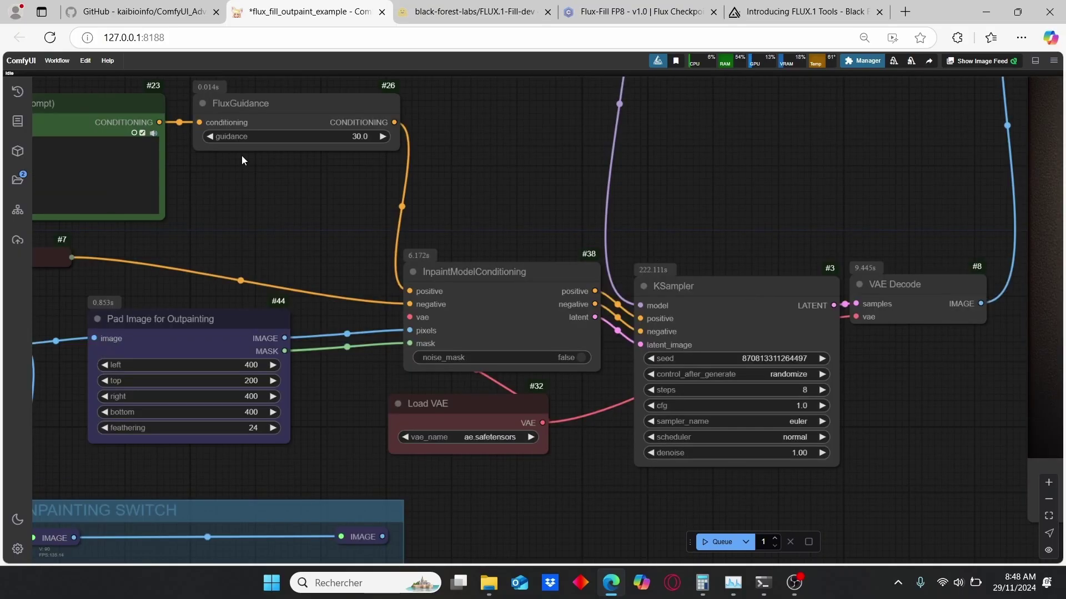
- Examine the padding and feathering values of the Pad Image for Outpainting node
left_click_drag(263, 237, 405, 182)
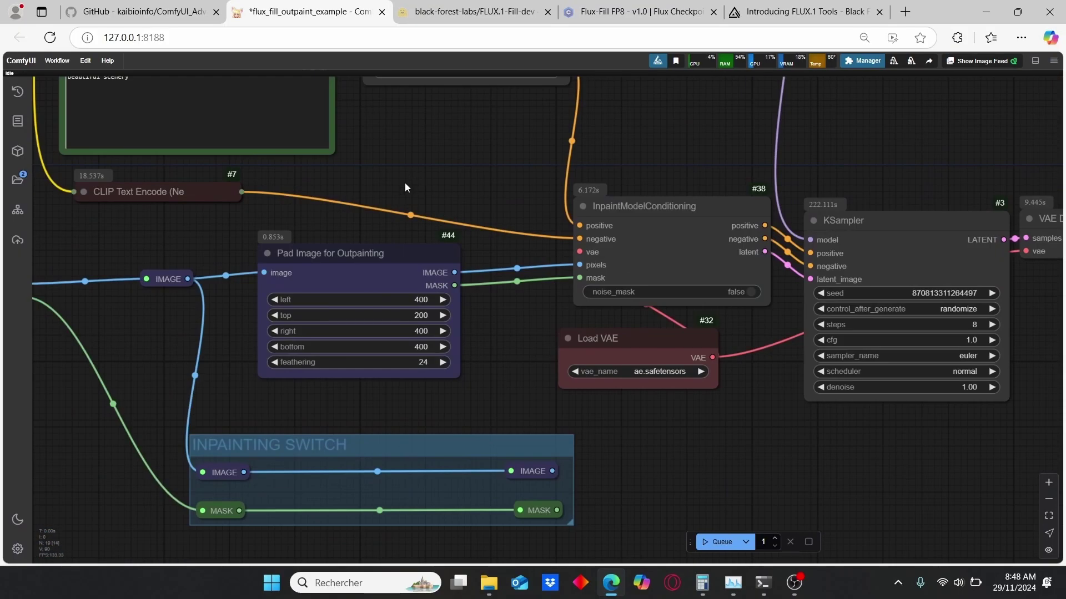
scroll(405, 182, "up", 3)
left_click_drag(311, 238, 414, 201)
scroll(414, 202, "up", 2)
left_click_drag(241, 387, 289, 365)
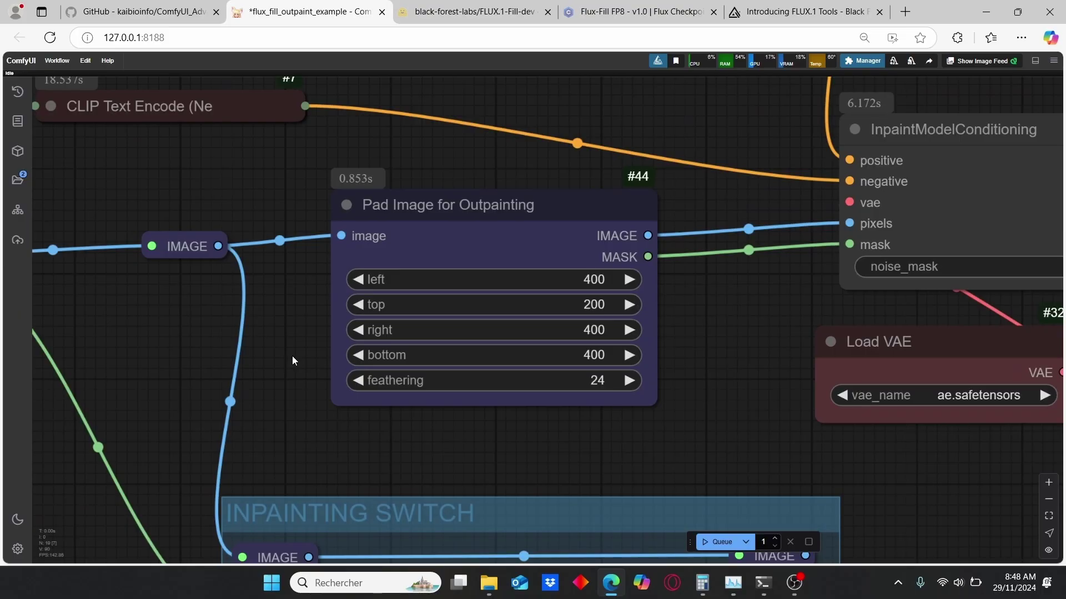
scroll(292, 357, "down", 1)
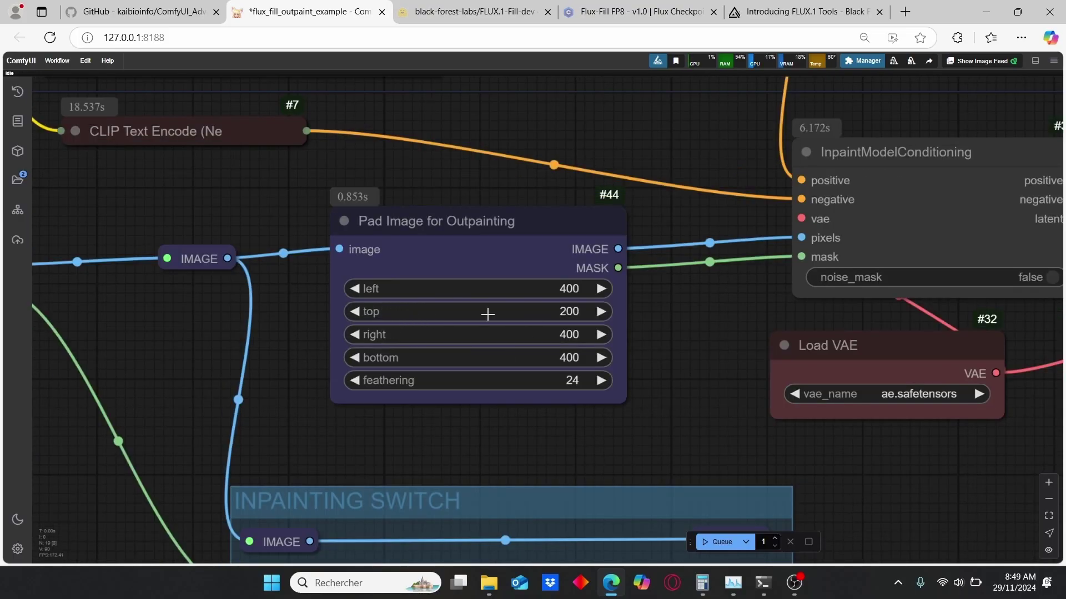
left_click(455, 315)
scroll(645, 316, "up", 1)
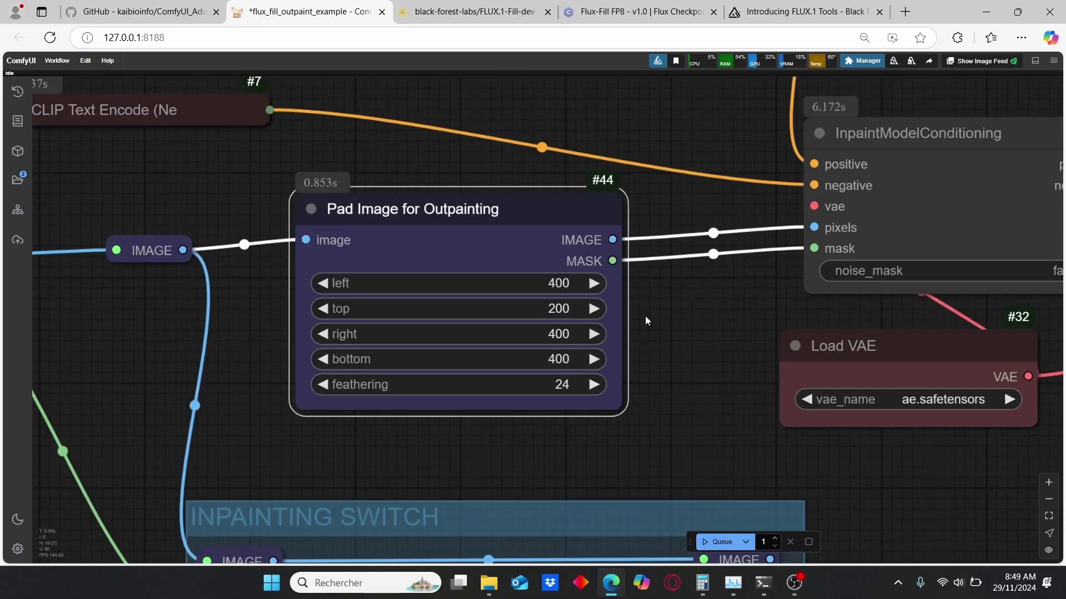
scroll(645, 315, "down", 3)
scroll(340, 382, "up", 1)
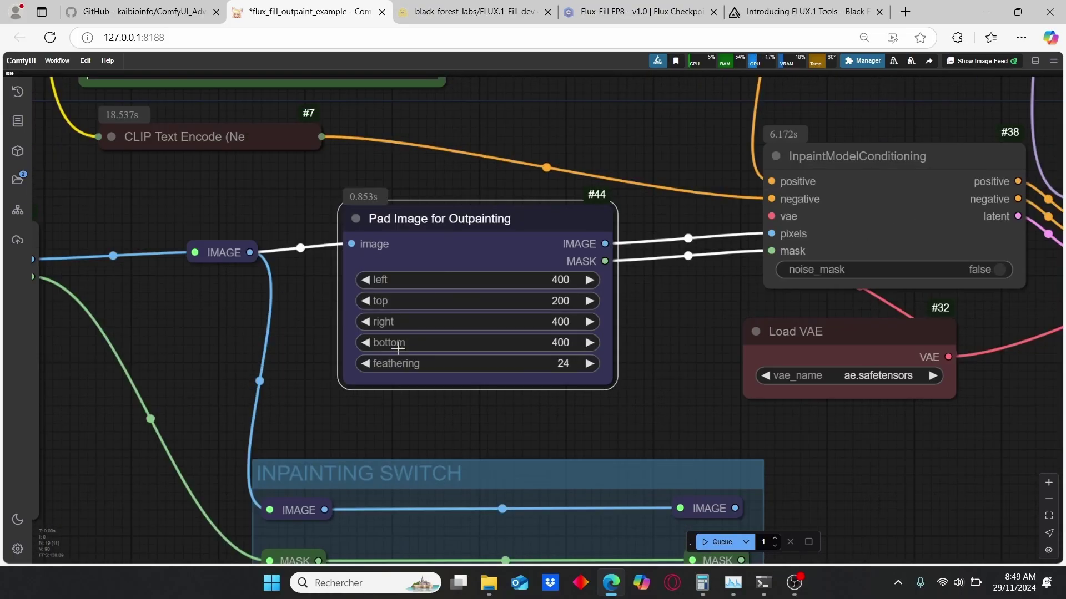
- Set both the right and left padding of the Pad Image for Outpainting node to 200
scroll(383, 364, "up", 1)
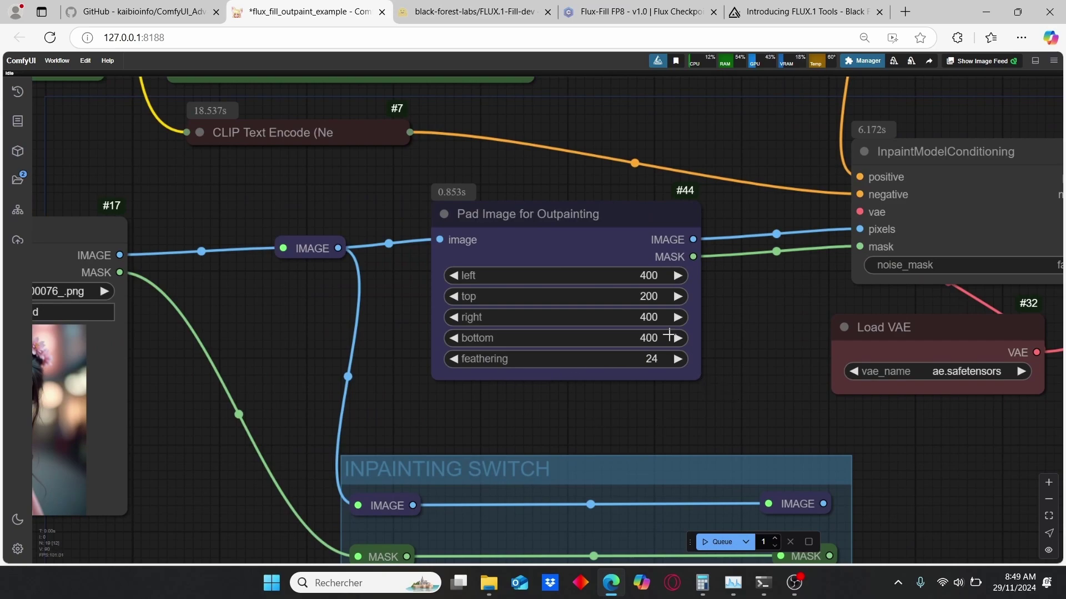
left_click(651, 314)
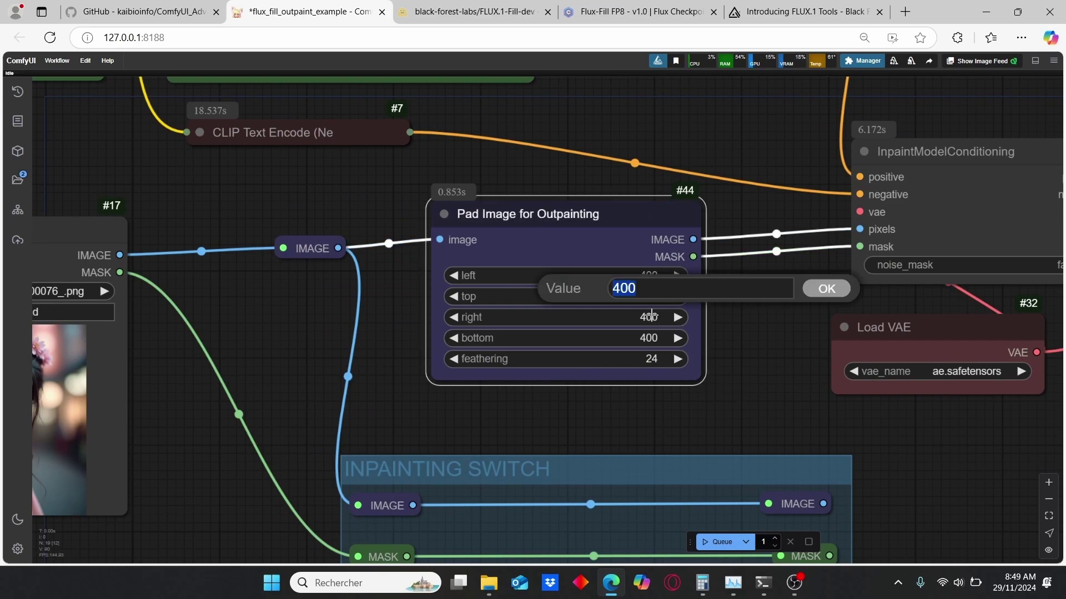
type("200")
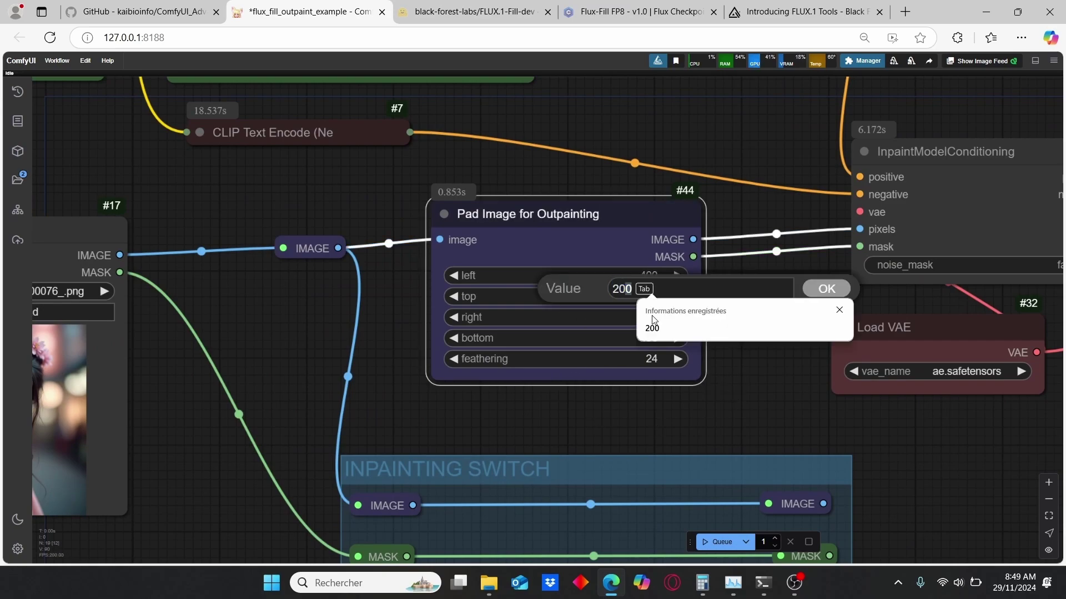
left_click(652, 324)
key("Return")
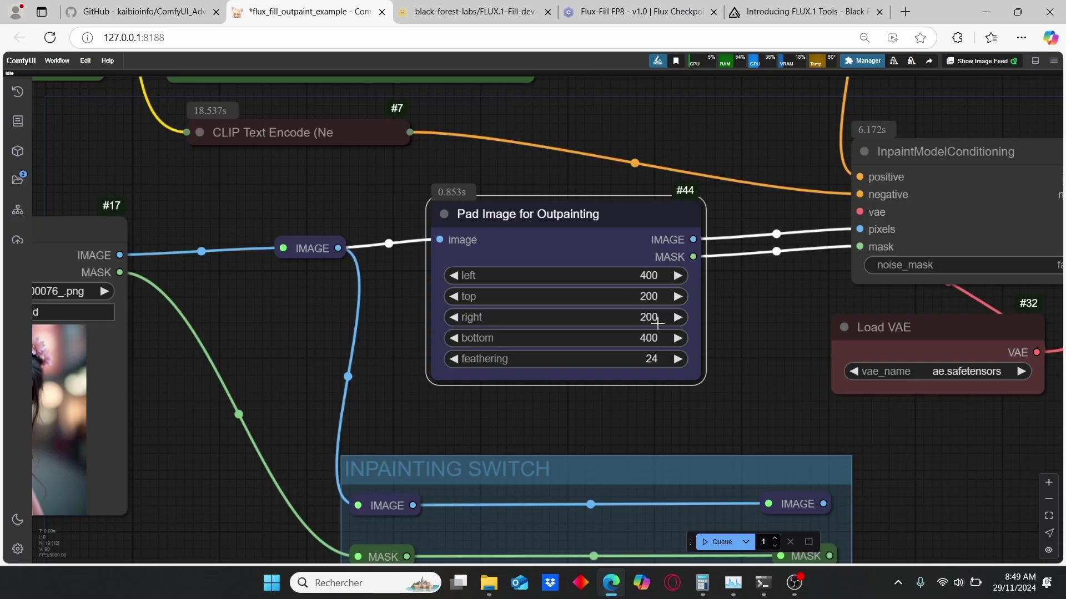
left_click(649, 276)
left_click(655, 286)
key("Return")
- Set the top padding of the Pad Image for Outpainting node to 304 and keep the bottom padding at 400
left_click(650, 298)
type("304")
key("Return")
left_click(650, 337)
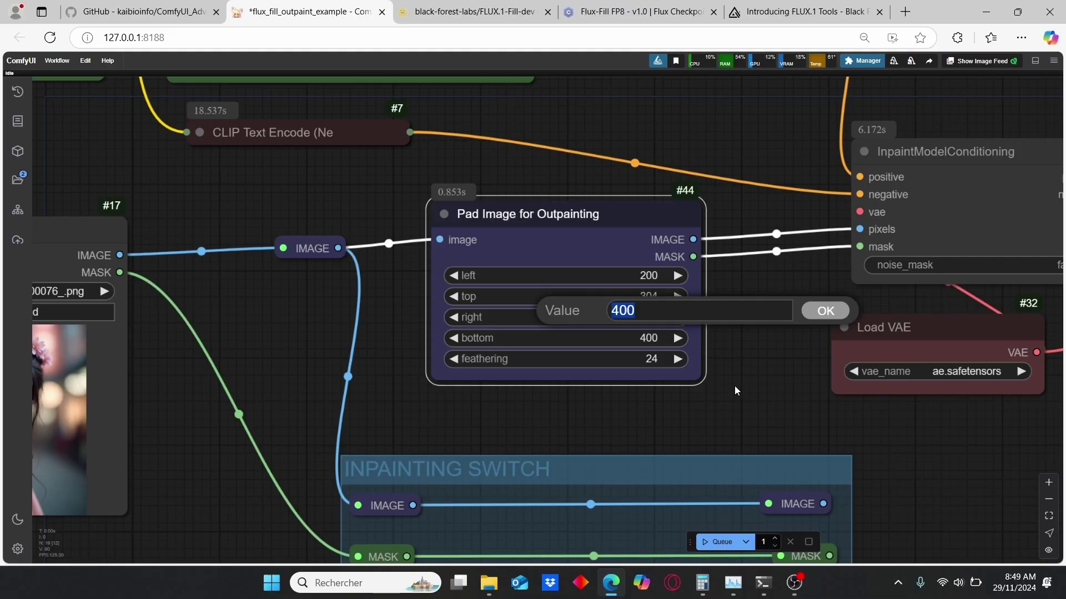
left_click(815, 312)
scroll(754, 355, "down", 2)
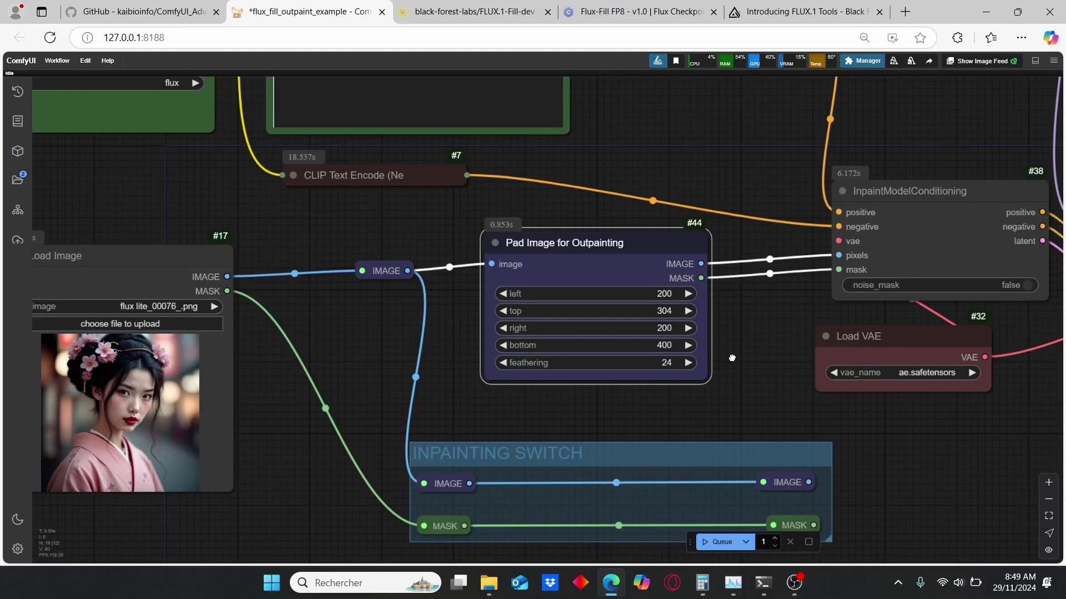
mouse_move(724, 406)
left_mouse_down()
mouse_move(694, 411)
mouse_move(703, 414)
left_mouse_up()
scroll(688, 411, "right", 1)
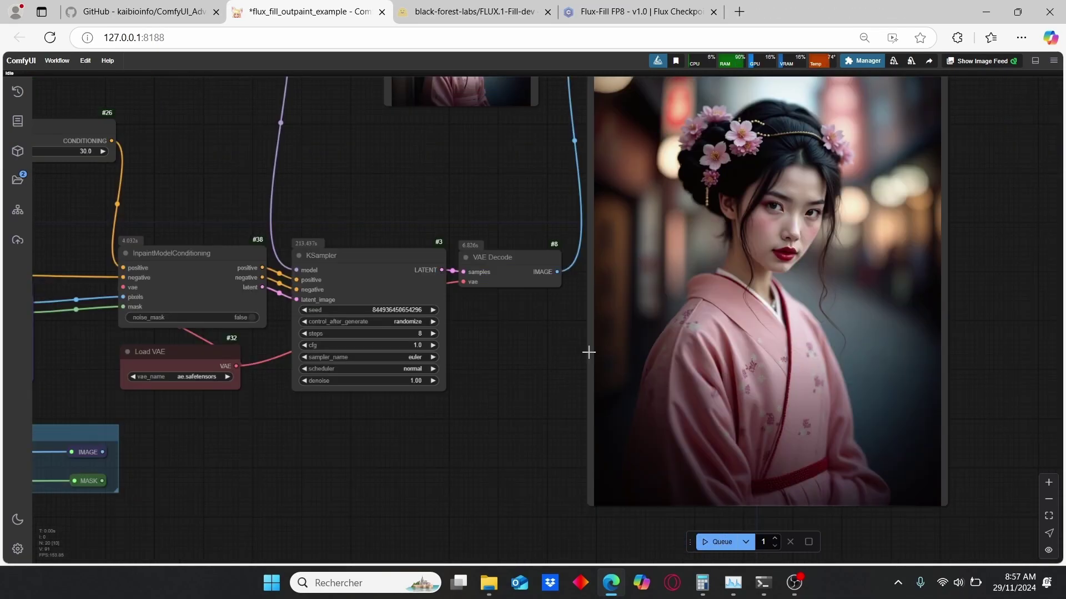
- Examine the outpainted portrait in the Save Image node, the padding values behind it and the inpainting switch group
left_click_drag(532, 359, 508, 376)
scroll(509, 372, "down", 2)
scroll(502, 370, "up", 2)
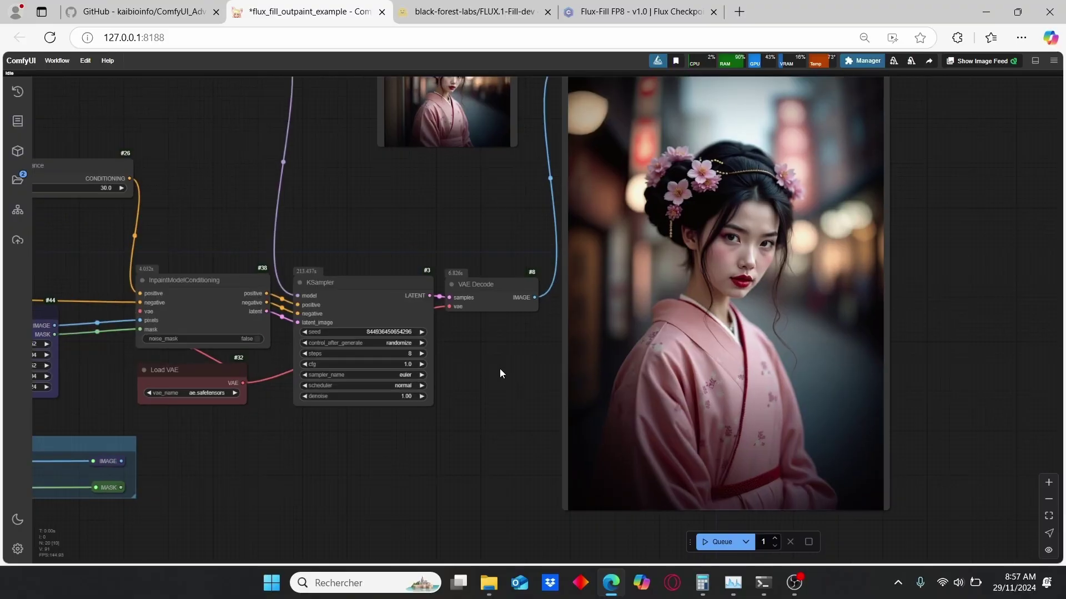
scroll(968, 306, "down", 3)
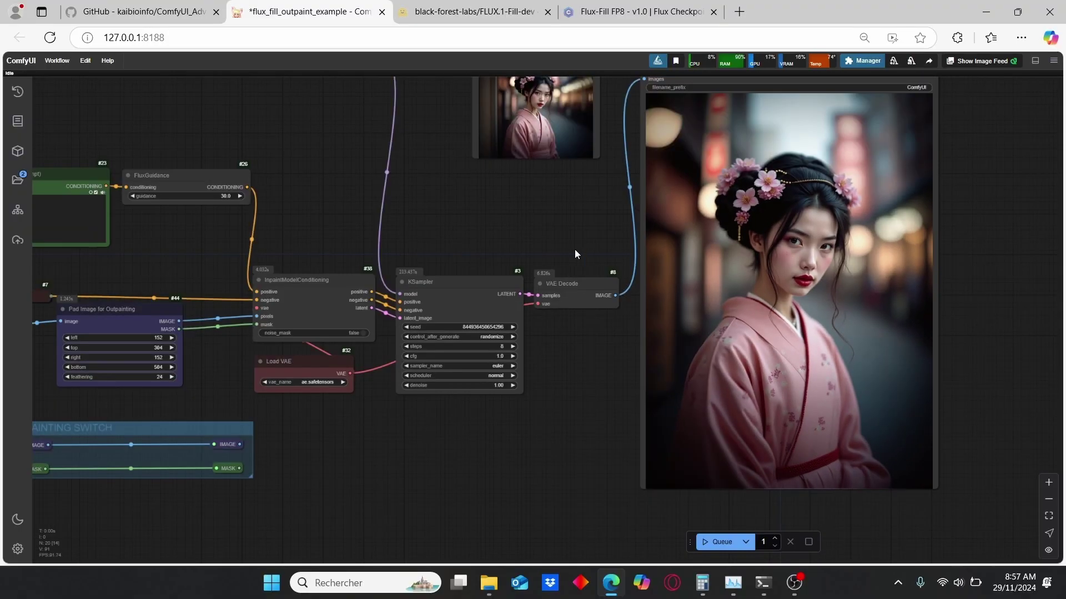
scroll(886, 435, "up", 4)
scroll(721, 394, "up", 4)
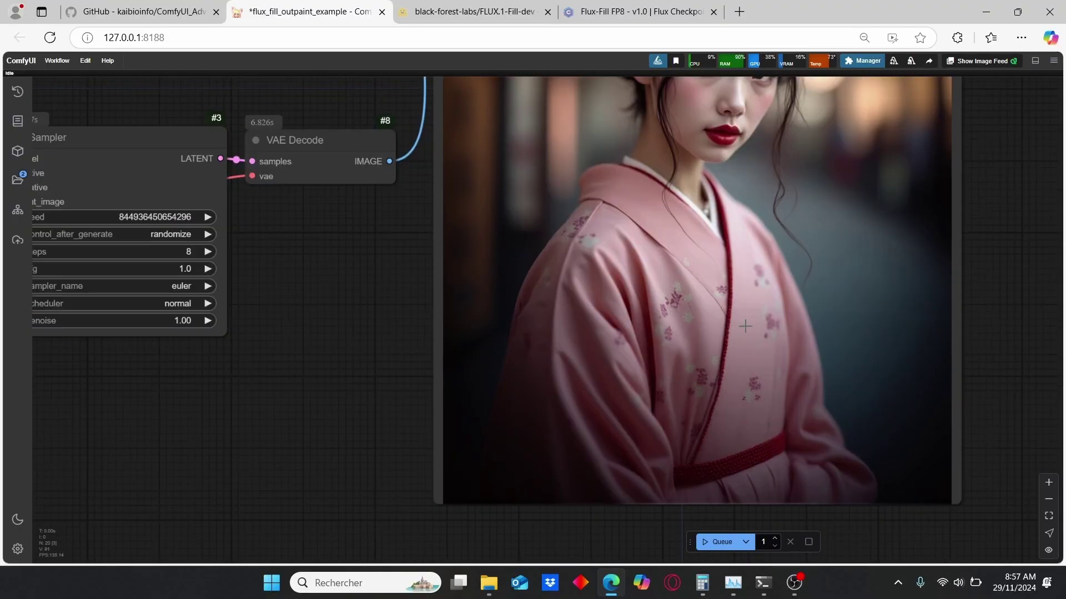
scroll(808, 460, "down", 3)
scroll(705, 484, "down", 5)
left_click_drag(333, 459, 947, 409)
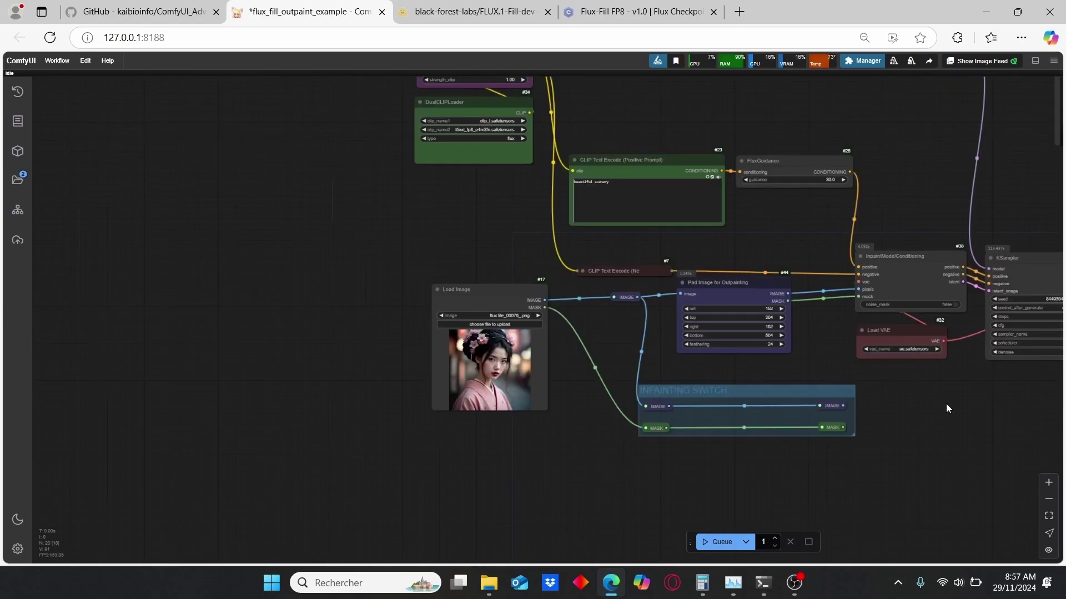
scroll(614, 404, "up", 5)
scroll(425, 432, "up", 5)
left_click_drag(671, 383, 158, 375)
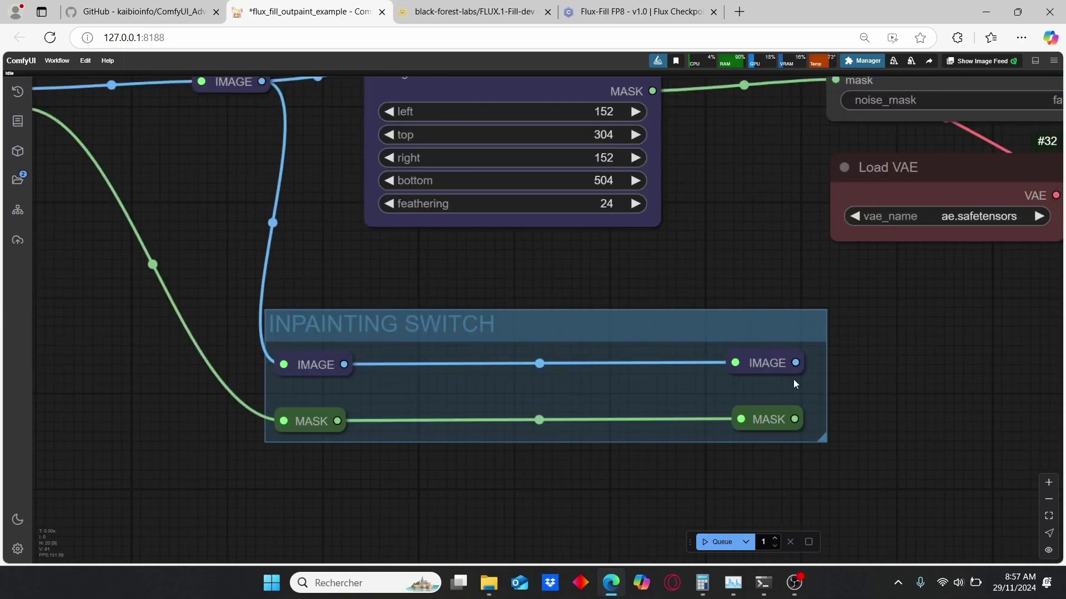
- Enlarge the Load Image node holding the earlier outpainted portrait and place it beside the Save Image node for comparison
scroll(800, 410, "down", 5)
left_click_drag(946, 352, 249, 462)
left_click_drag(628, 460, 323, 259)
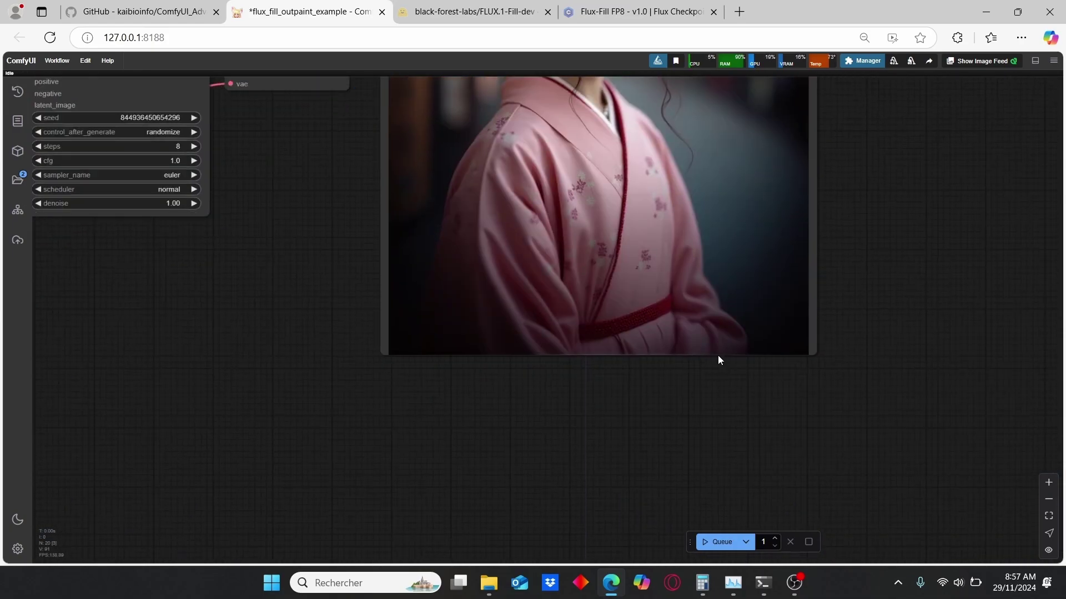
left_click_drag(686, 378, 773, 528)
scroll(500, 356, "down", 3)
left_click_drag(428, 206, 465, 335)
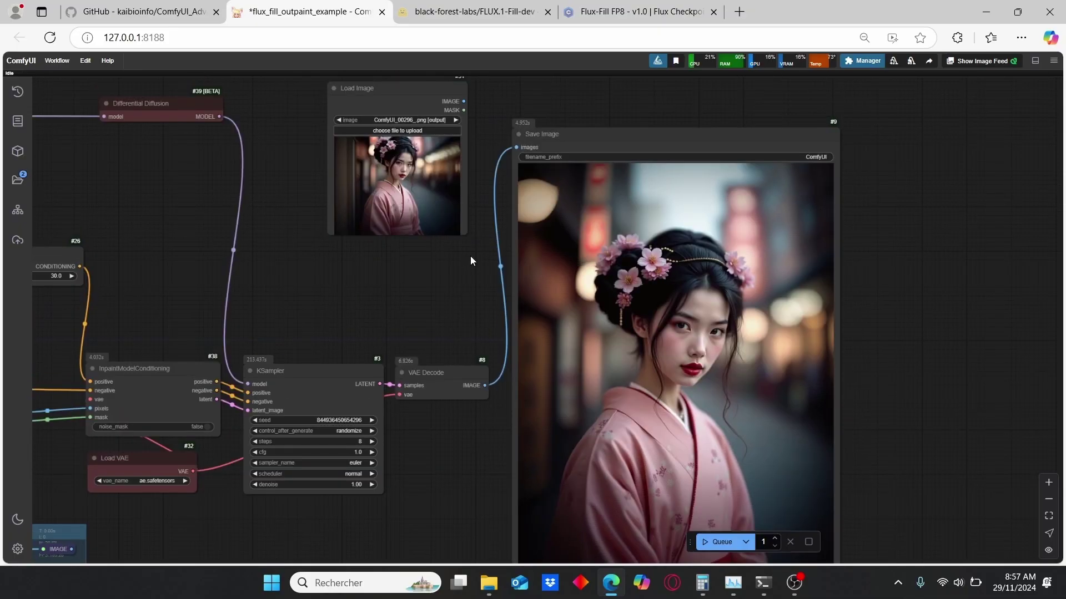
left_click_drag(463, 230, 592, 347)
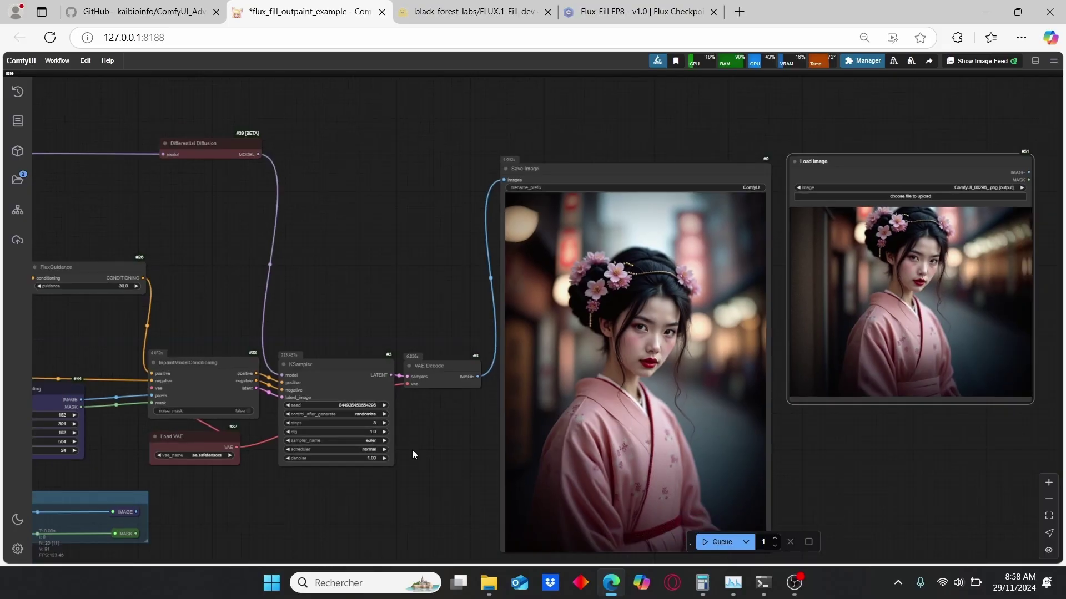
- Compare the two outpainted portraits and examine the positive prompt that feeds the FluxGuidance node
scroll(517, 342, "up", 3)
left_click_drag(533, 356, 482, 378)
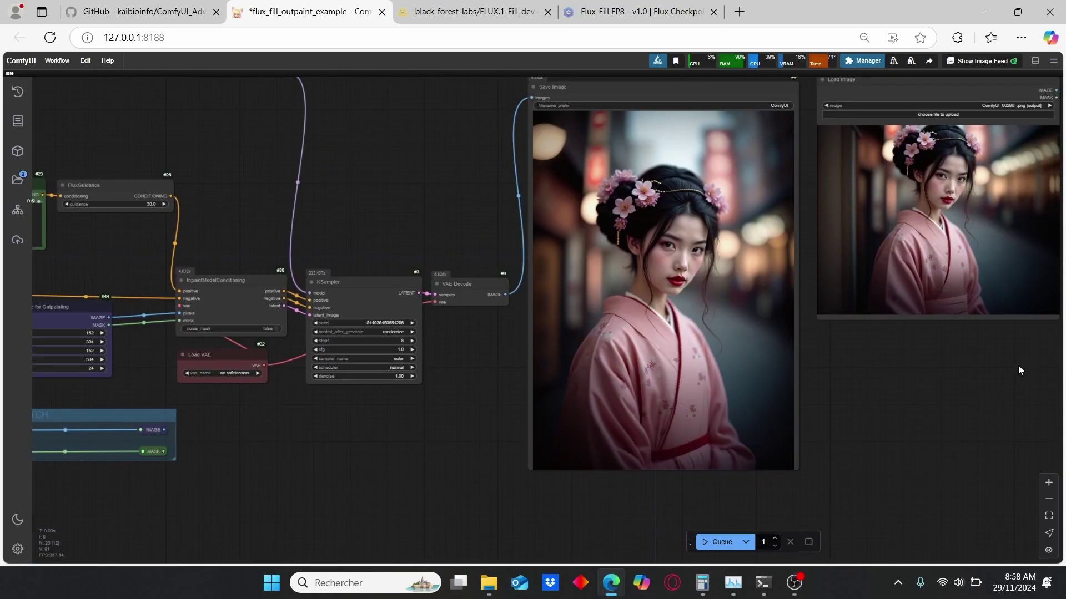
left_click_drag(1018, 365, 938, 400)
scroll(937, 396, "up", 3)
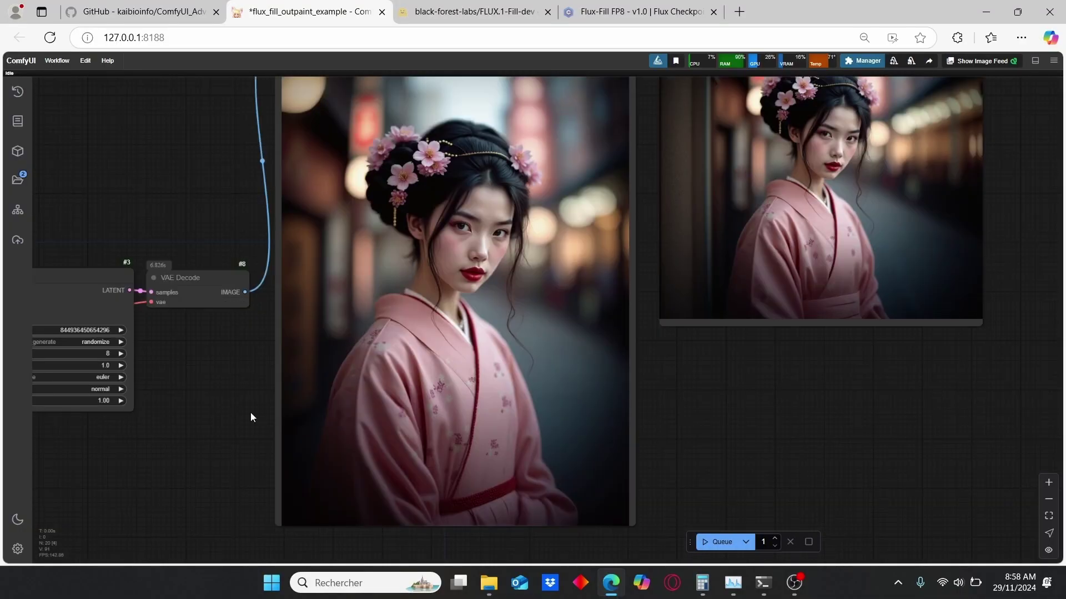
scroll(251, 414, "down", 4)
left_click_drag(138, 245, 856, 404)
scroll(579, 370, "up", 9)
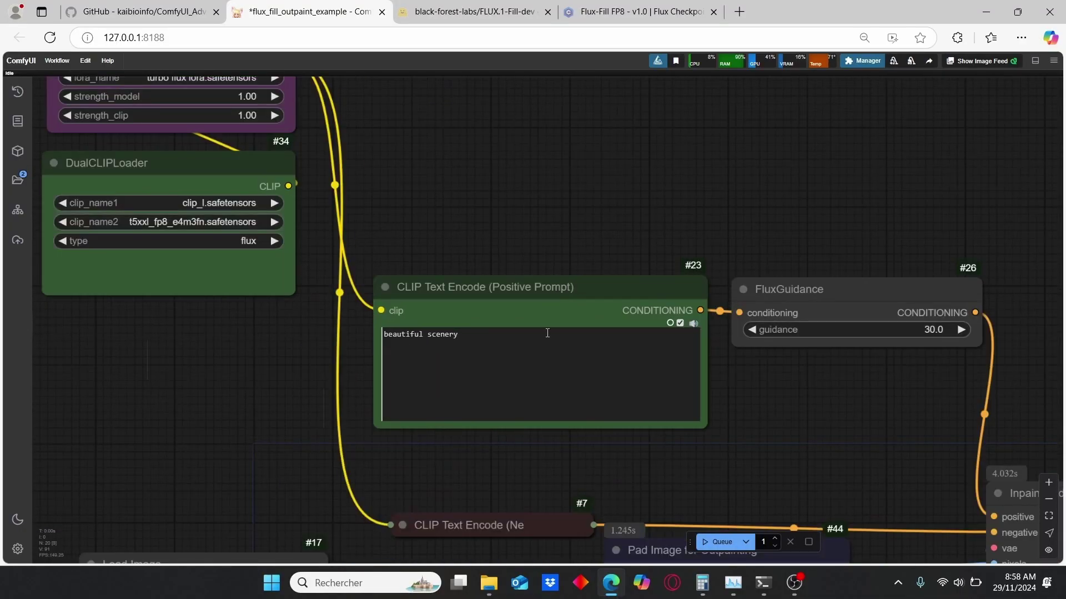
scroll(764, 426, "down", 2)
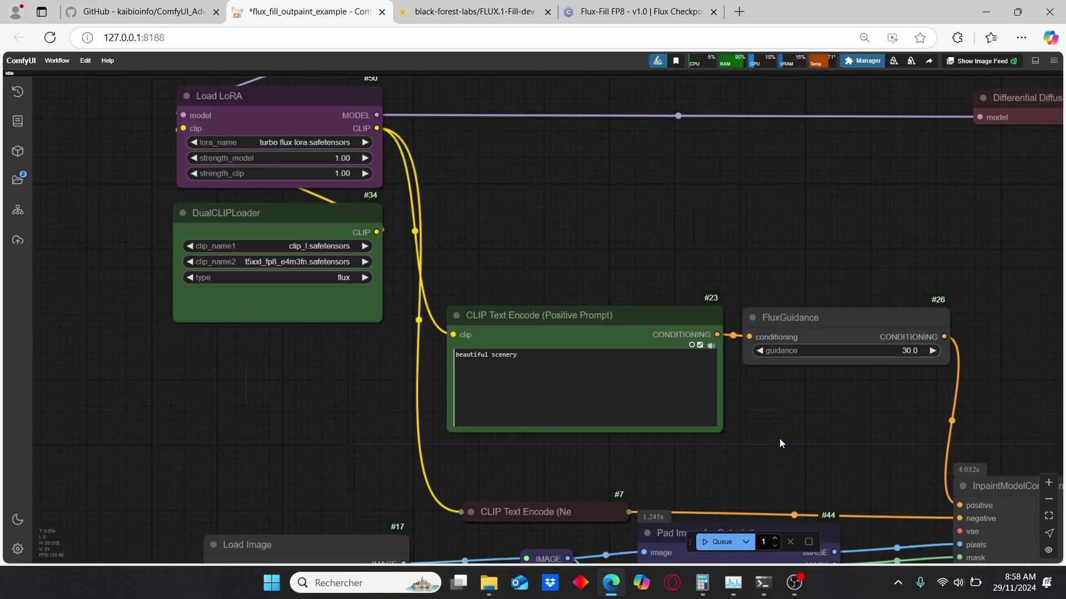
- Connect the inpainting switch's IMAGE and MASK outputs to the pixels and mask inputs of InpaintModelConditioning
left_click_drag(852, 419, 648, 142)
scroll(663, 391, "down", 1)
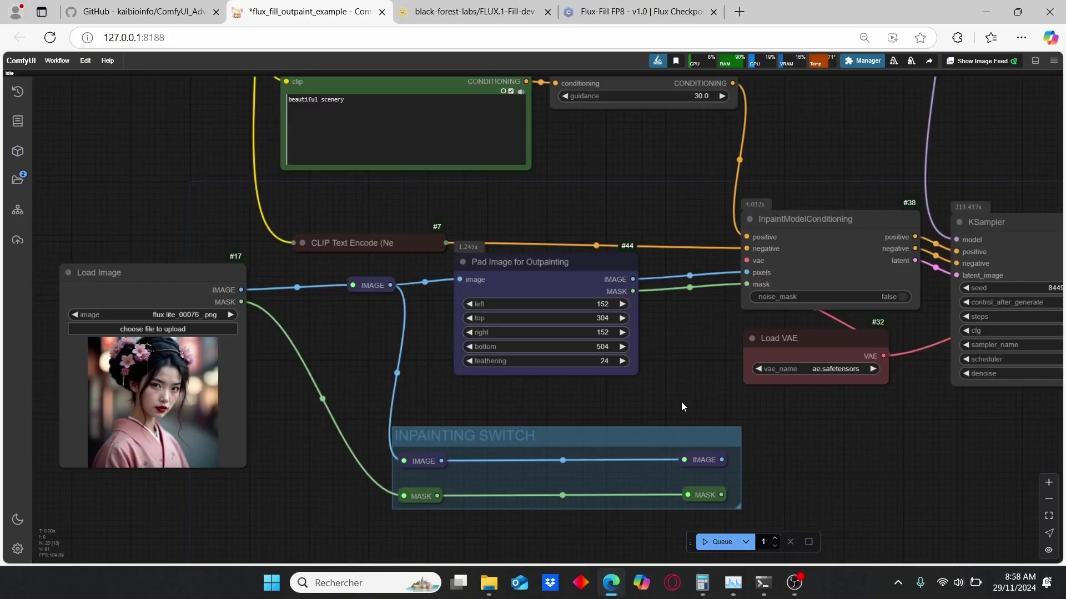
left_click_drag(809, 438, 771, 448)
left_click_drag(686, 467, 710, 279)
left_click_drag(686, 501, 715, 296)
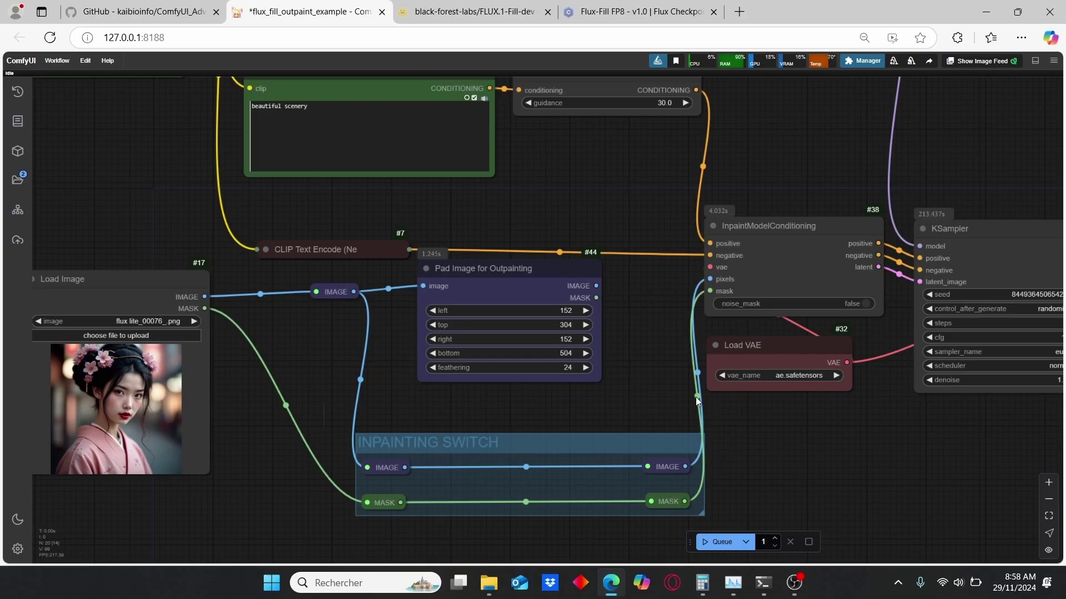
left_click(658, 467)
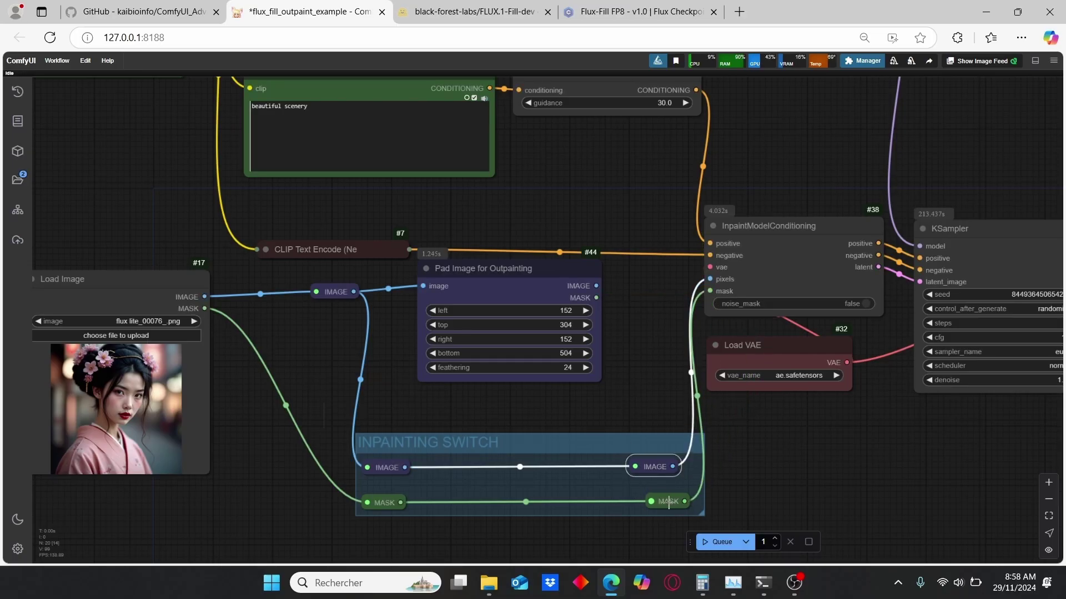
left_click_drag(608, 401, 649, 425)
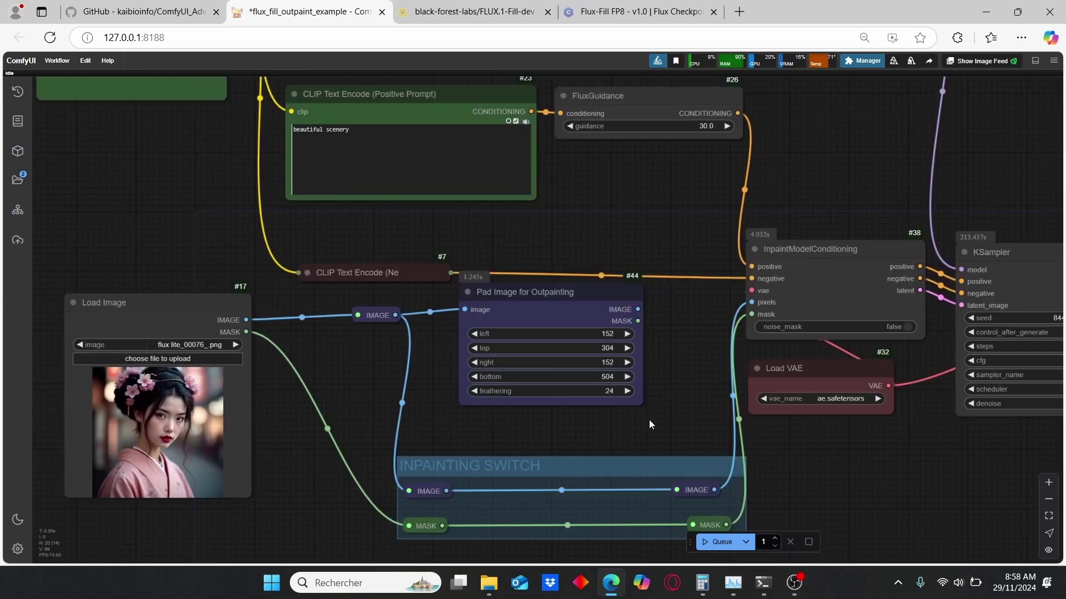
- Bypass the Pad Image for Outpainting node
left_click(564, 304)
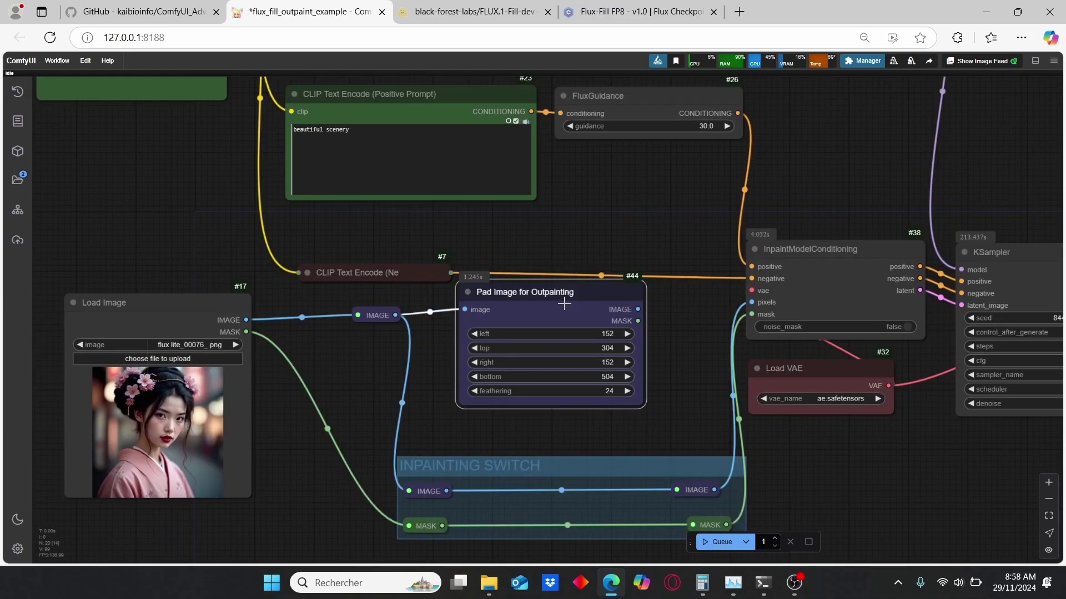
key("ctrl+b")
left_click_drag(869, 520, 830, 504)
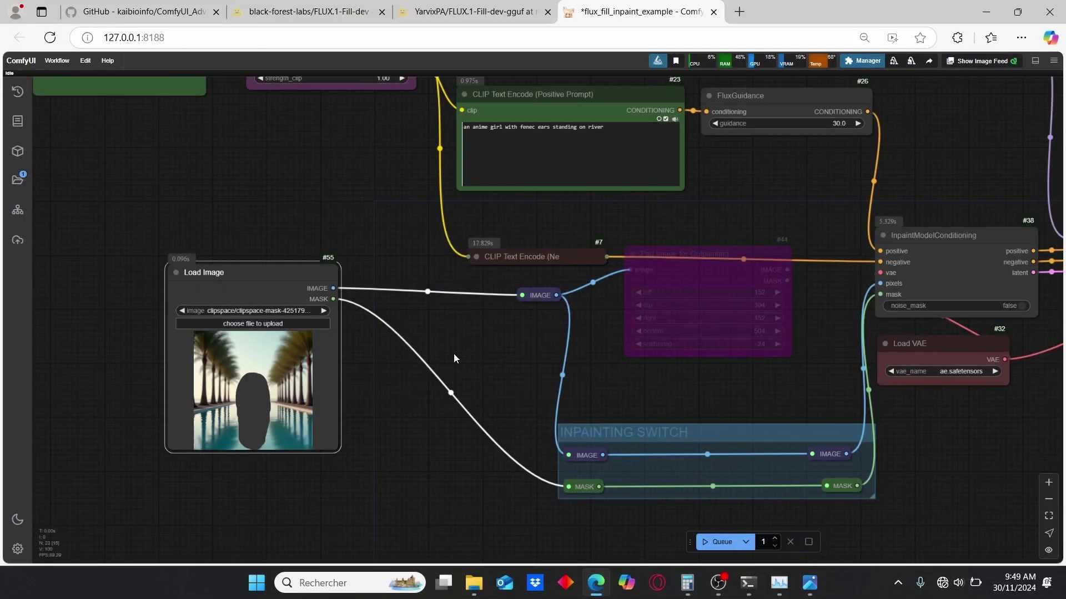
- Open the palm-lined pool picture from the Load Image node in the mask editor and clear its existing mask
left_click_drag(392, 412, 592, 381)
scroll(391, 335, "up", 3)
right_click(393, 334)
left_click(444, 417)
scroll(547, 314, "up", 2)
right_click(465, 137)
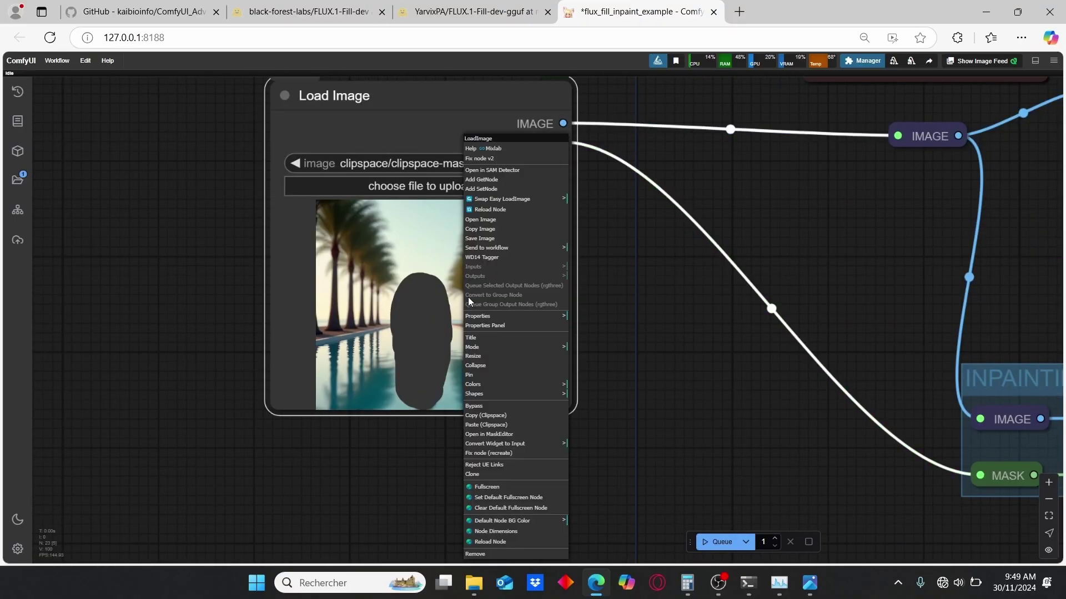
left_click(483, 435)
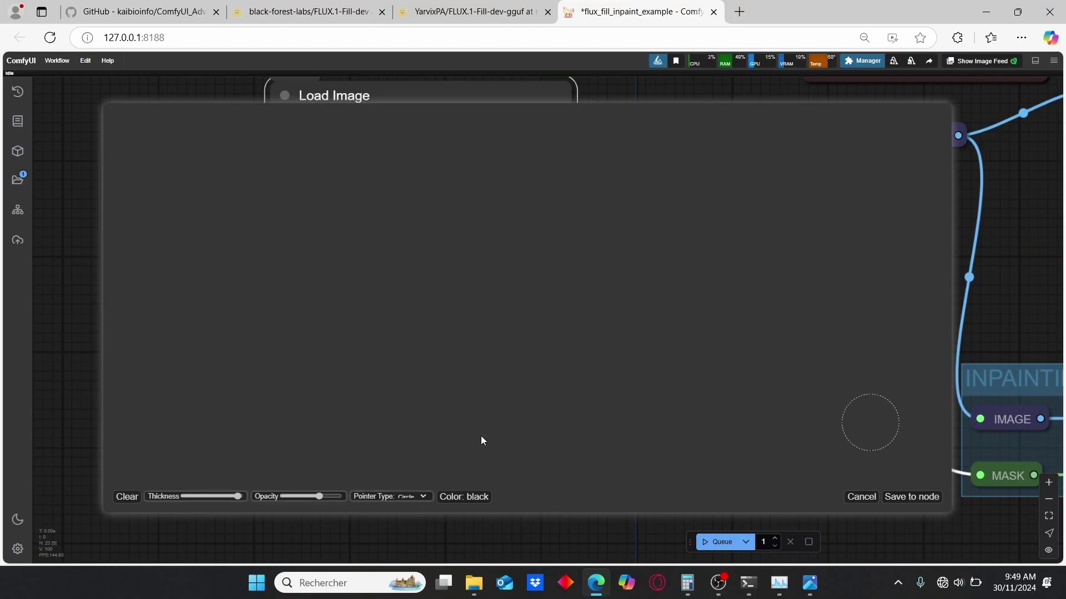
left_click(127, 496)
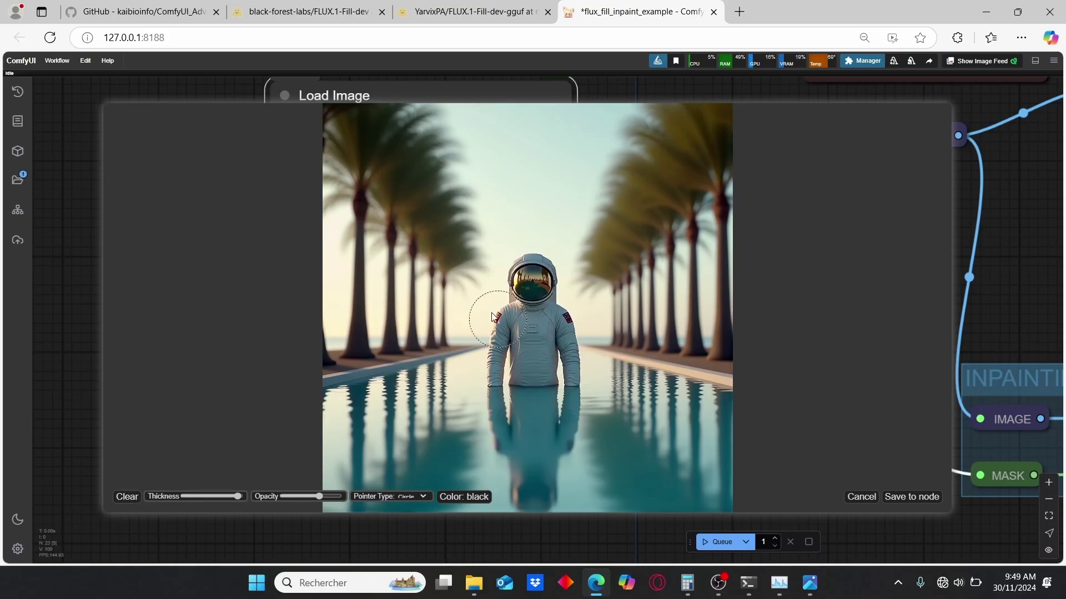
- Paint a trial mask over the astronaut and, with a thinner brush, over the sky, and clear it again
mouse_move(502, 289)
left_mouse_down()
mouse_move(532, 269)
mouse_move(505, 397)
mouse_move(559, 338)
mouse_move(529, 327)
mouse_move(525, 411)
mouse_move(509, 448)
mouse_move(537, 455)
left_mouse_up()
scroll(469, 267, "down", 20)
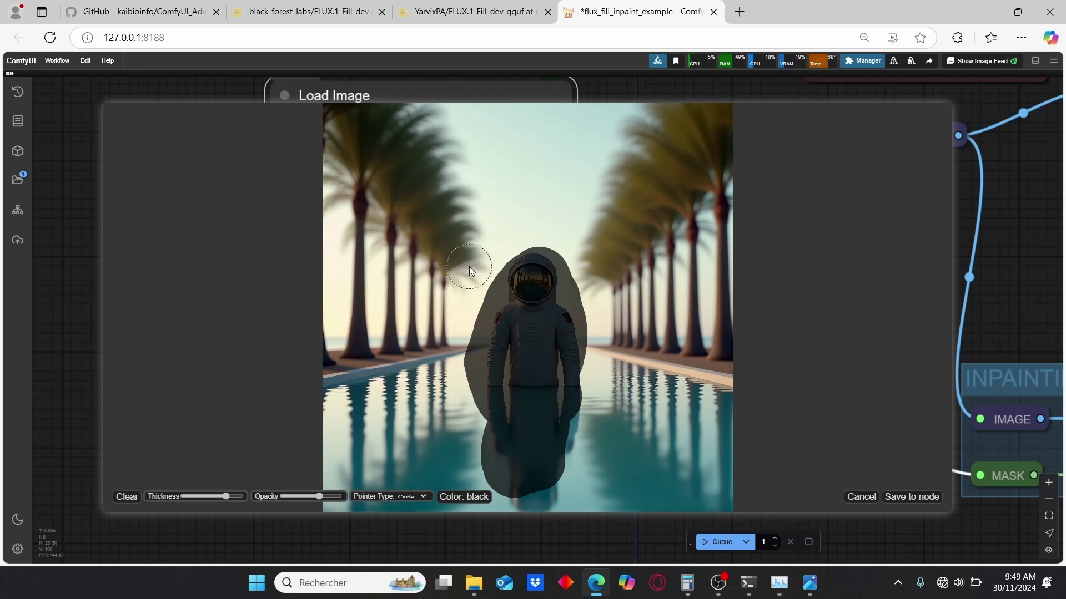
scroll(489, 191, "down", 1)
mouse_move(490, 191)
left_mouse_down()
mouse_move(619, 183)
mouse_move(466, 147)
mouse_move(534, 165)
left_mouse_up()
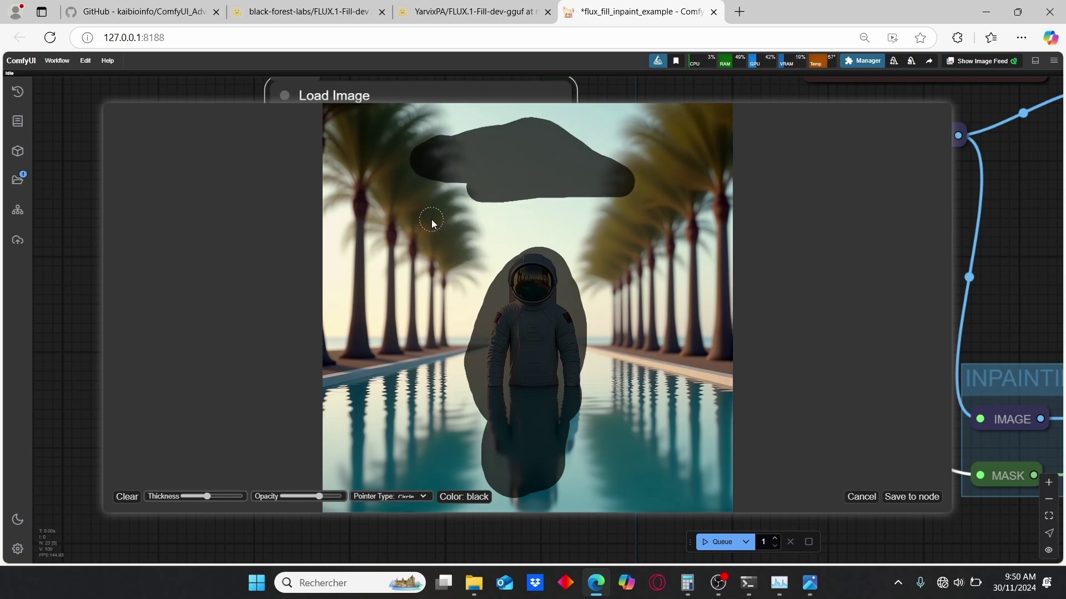
scroll(432, 220, "down", 12)
left_click(126, 496)
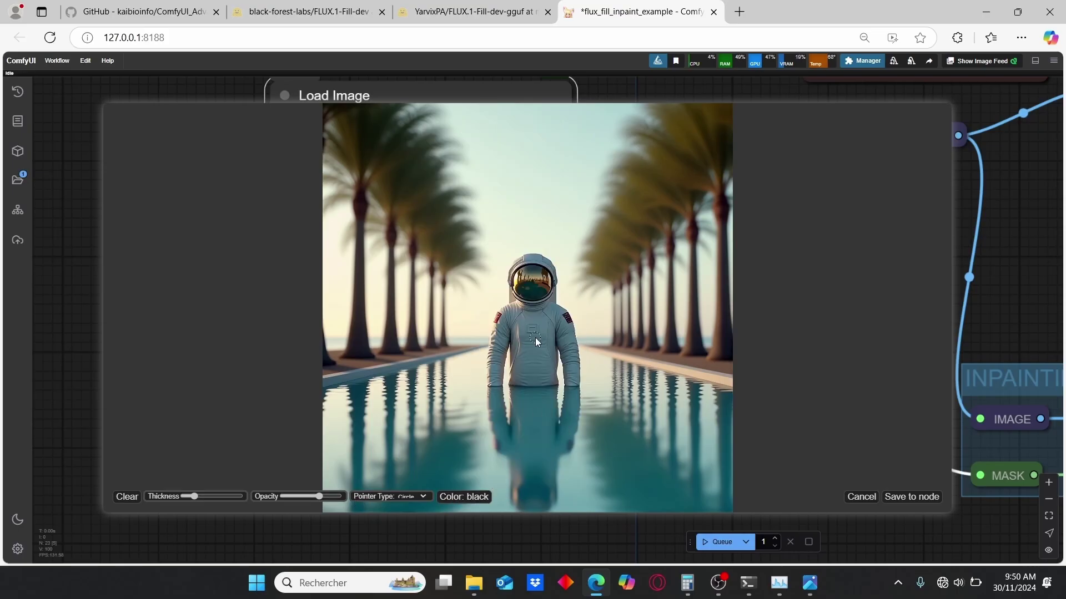
- Mask the astronaut and its reflection with a thicker brush, try the negative and black mask colors at different opacities, and cancel the mask edit
scroll(535, 337, "up", 3)
mouse_move(529, 268)
left_mouse_down()
mouse_move(496, 383)
mouse_move(521, 422)
mouse_move(550, 406)
mouse_move(543, 281)
mouse_move(526, 475)
mouse_move(493, 426)
mouse_move(517, 489)
mouse_move(586, 409)
left_mouse_up()
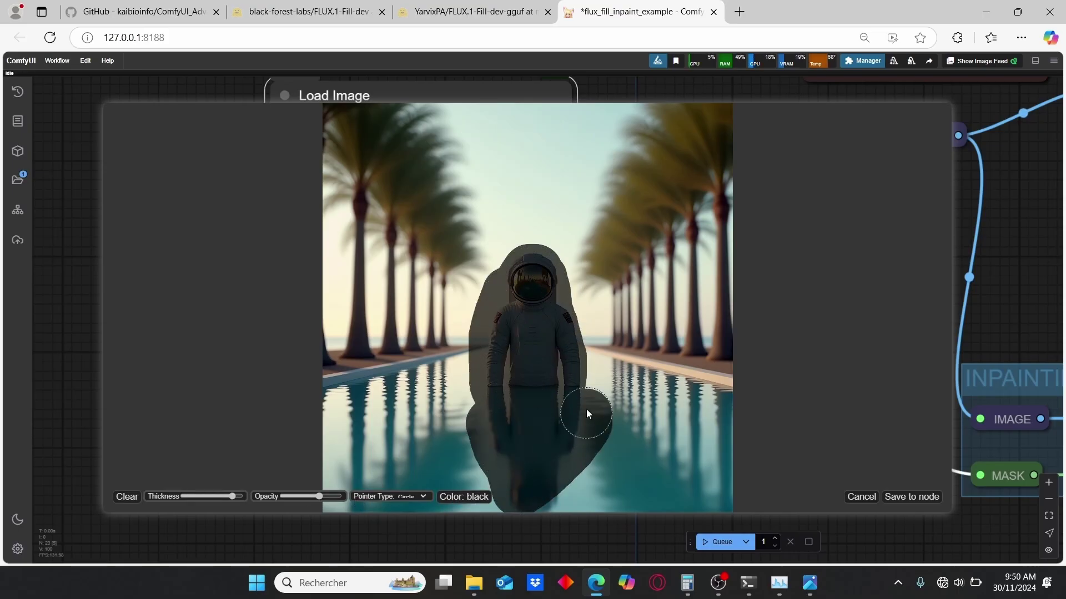
left_click(464, 499)
left_click(464, 500)
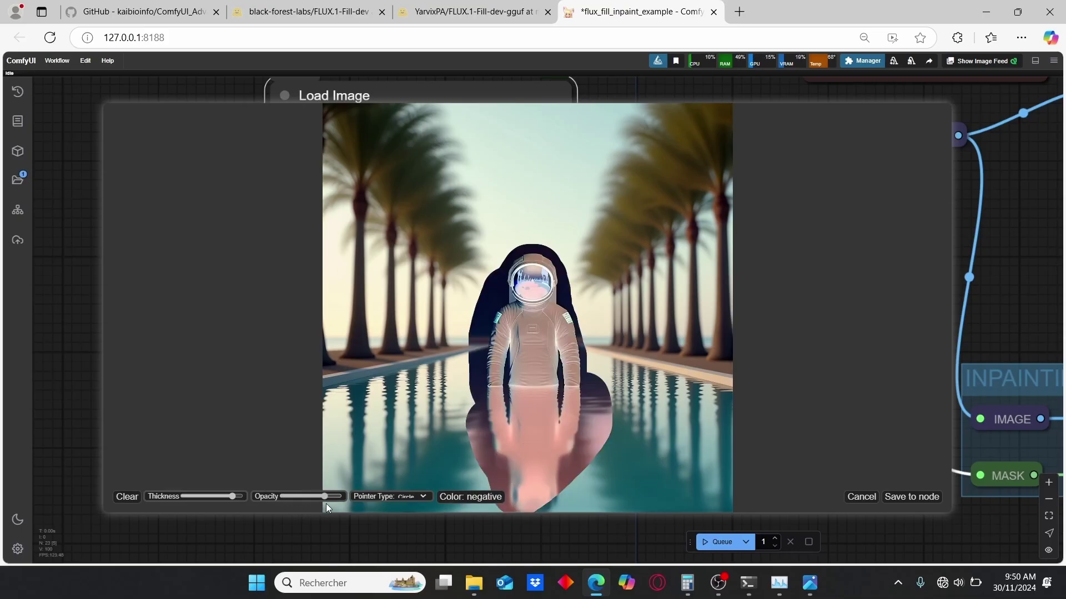
left_click(469, 497)
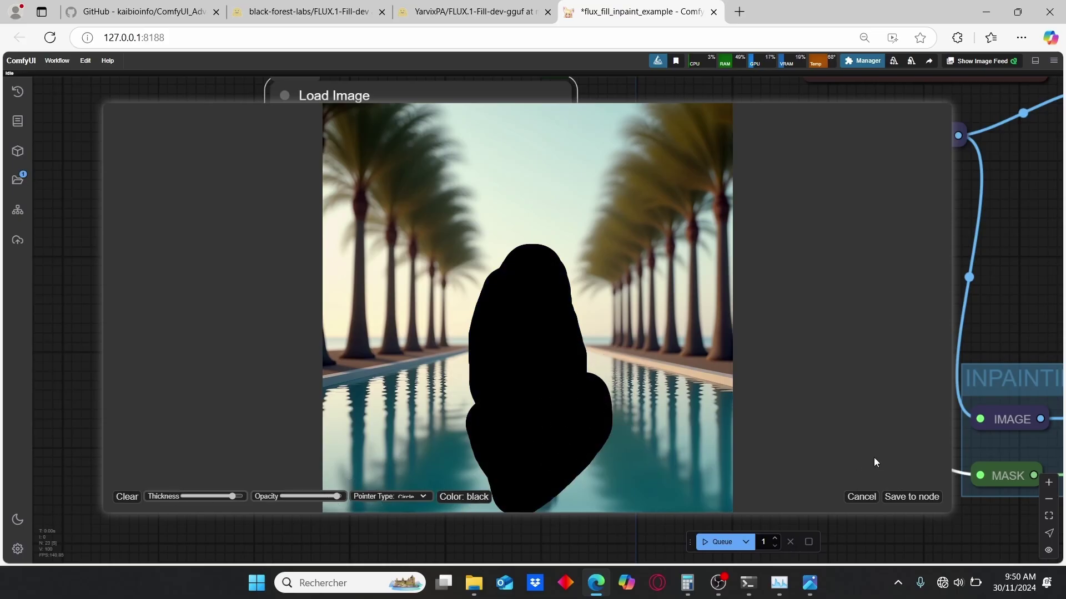
left_click(863, 502)
- Examine the positive prompt of the inpainting workflow in the CLIP Text Encode node
left_click_drag(904, 389, 502, 390)
scroll(670, 394, "down", 1)
scroll(671, 398, "down", 3)
left_click_drag(746, 385, 676, 408)
scroll(451, 272, "up", 7)
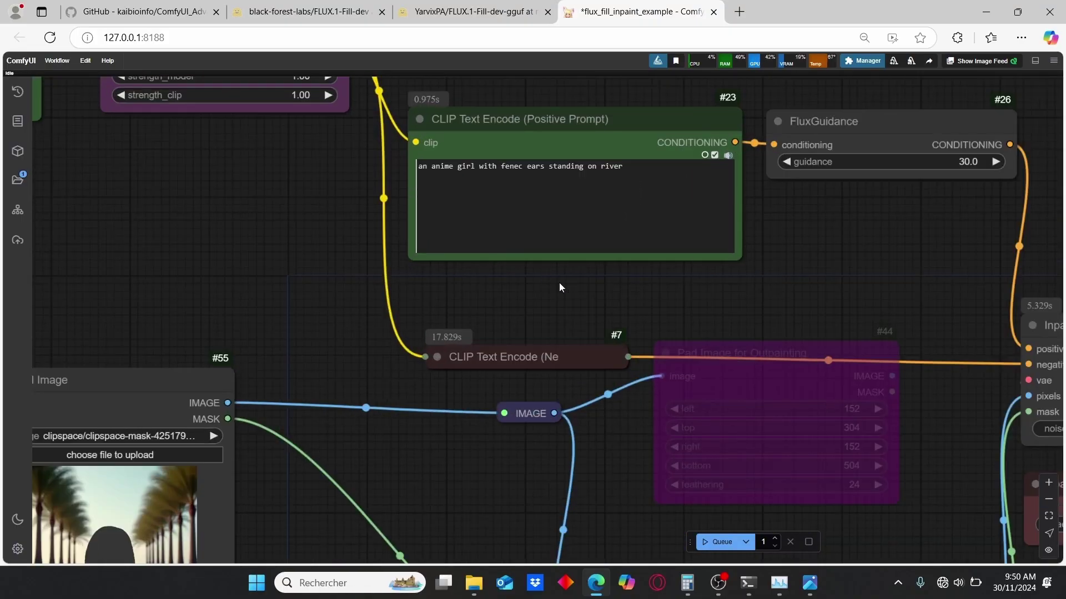
- Examine the inpainting workflow from the positive prompt through the KSampler to the generated girl picture in the Save Image node
left_click_drag(559, 283, 566, 330)
left_click_drag(300, 348, 319, 343)
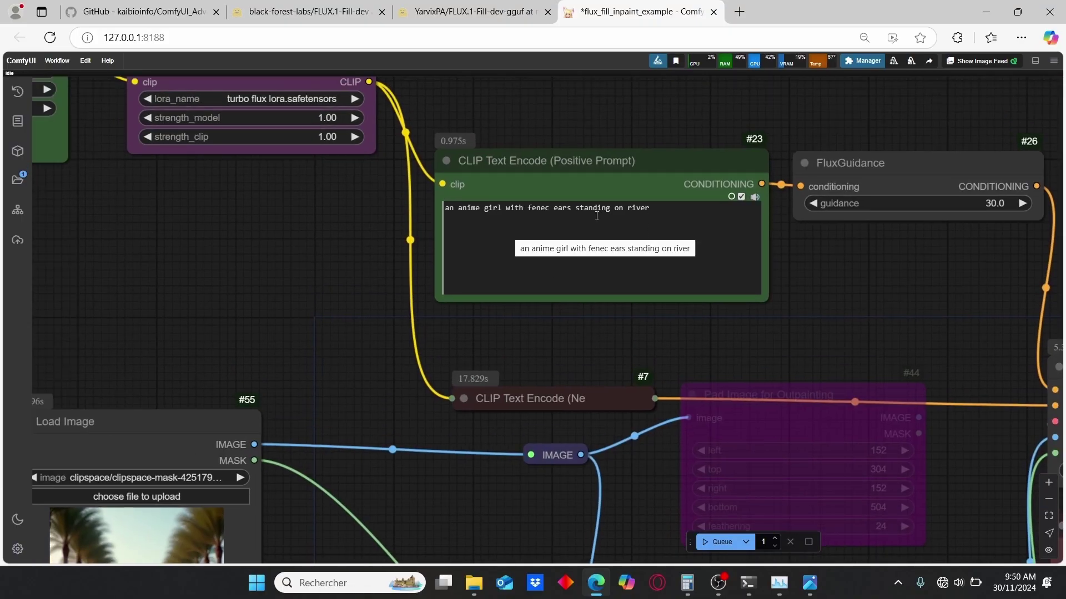
scroll(878, 328, "down", 4)
left_click_drag(878, 328, 324, 237)
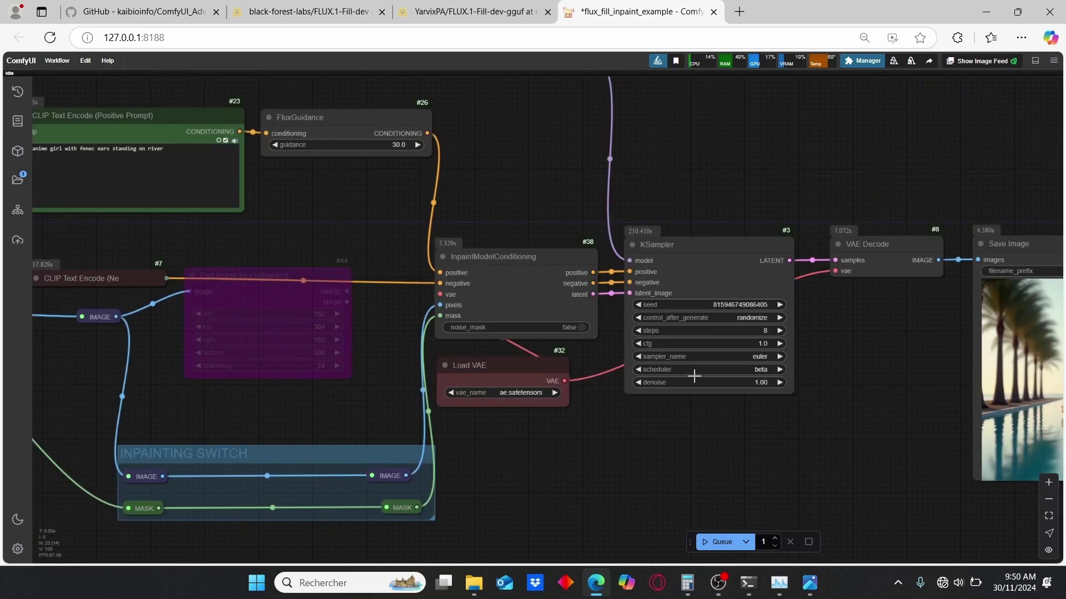
left_click_drag(840, 430, 364, 417)
scroll(366, 420, "up", 9)
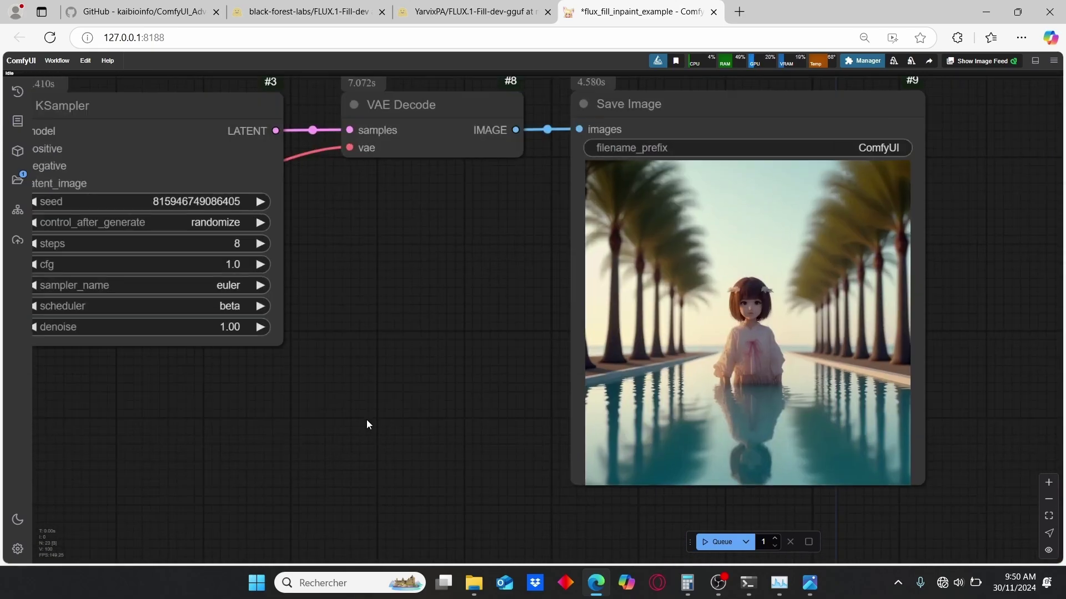
left_click_drag(559, 349, 306, 417)
scroll(778, 352, "up", 5)
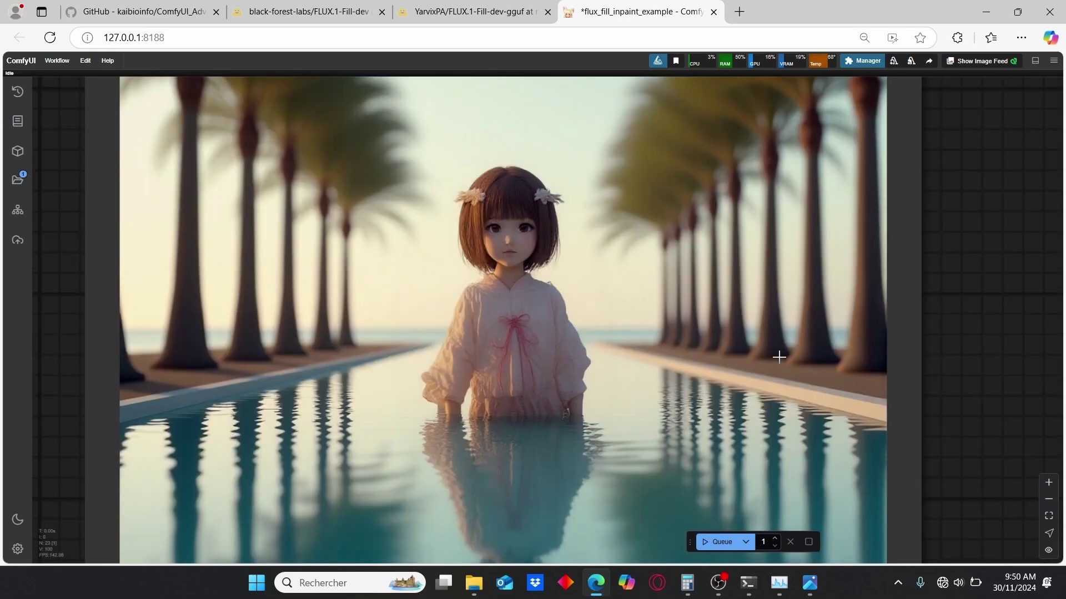
scroll(757, 360, "down", 3)
scroll(758, 359, "down", 2)
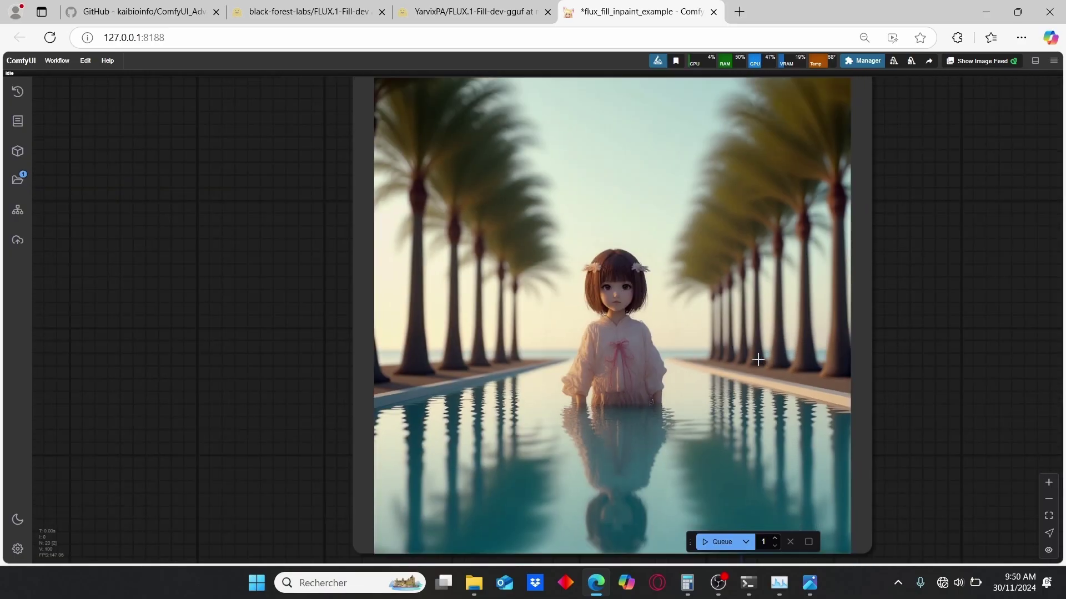
left_click_drag(920, 454, 938, 376)
scroll(842, 412, "up", 2)
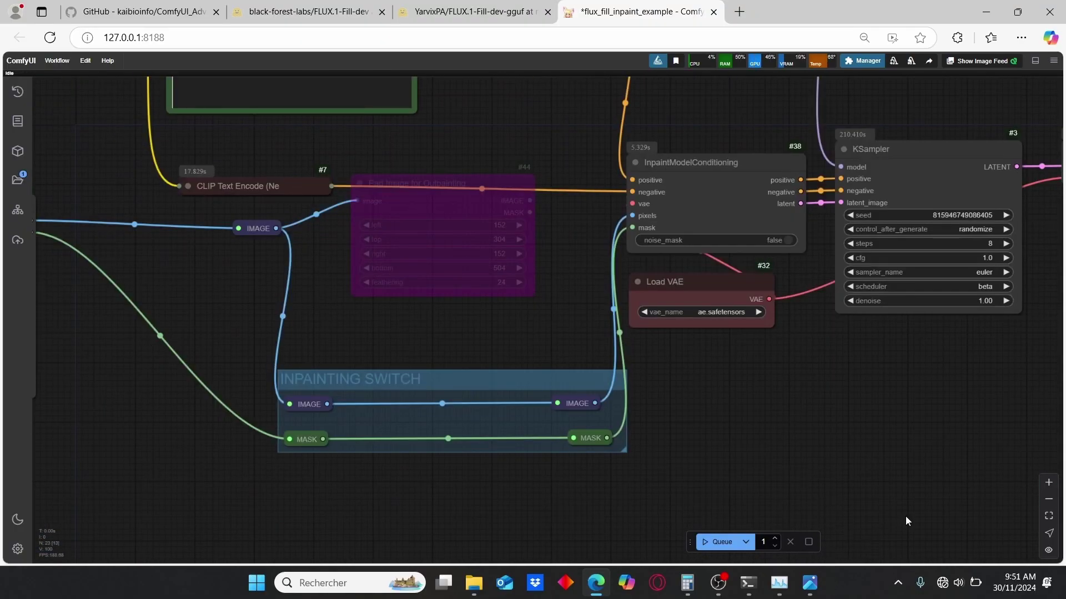
- Look at the generated sign picture ComfyUI_00328_.png in the image viewer and return to the workflow
left_click_drag(906, 517, 852, 518)
left_click(810, 581)
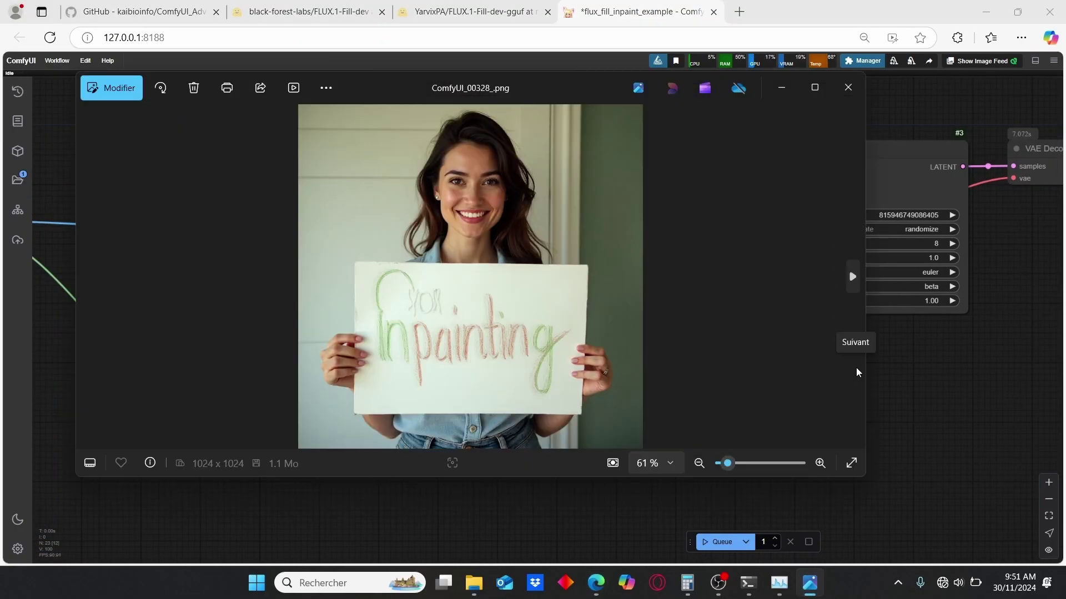
left_click(424, 495)
- Open the picture of the woman holding a sign in the mask editor, clear its mask to view the original sign, and cancel
left_click_drag(188, 369, 758, 409)
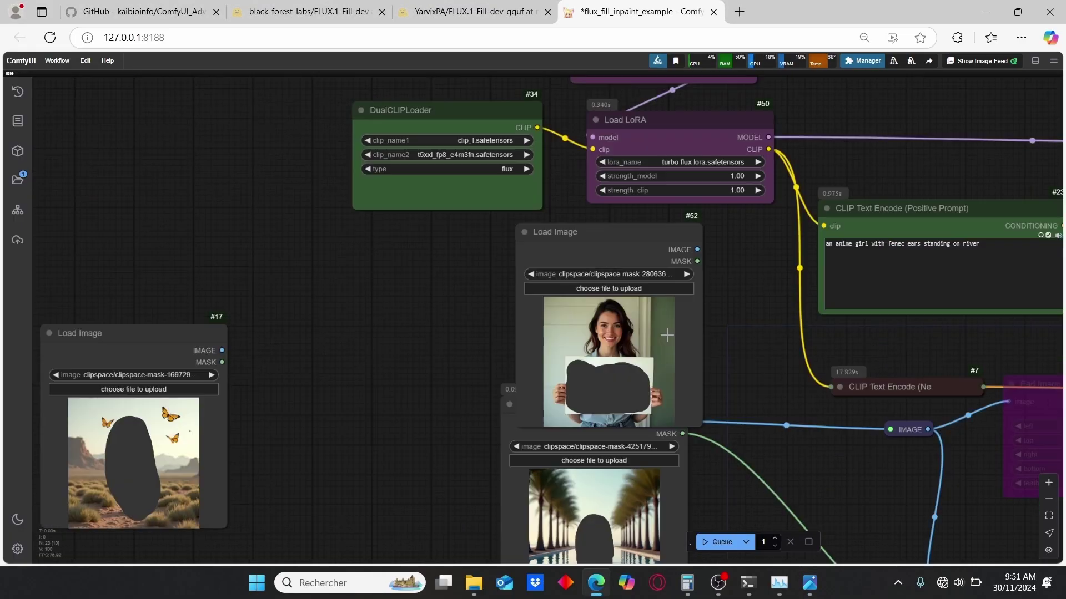
right_click(585, 355)
left_click(638, 429)
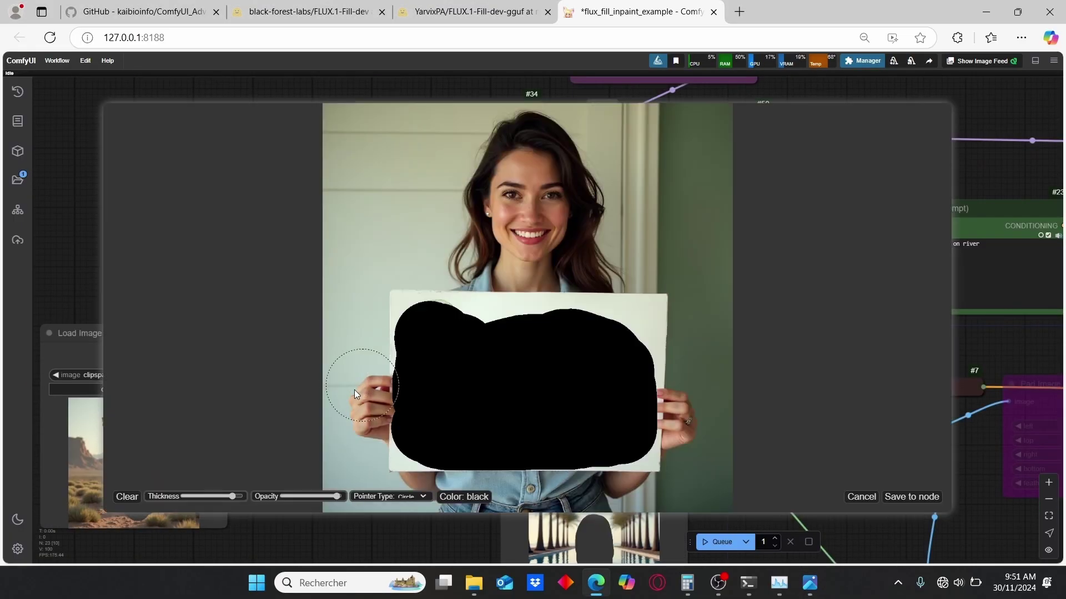
left_click(127, 497)
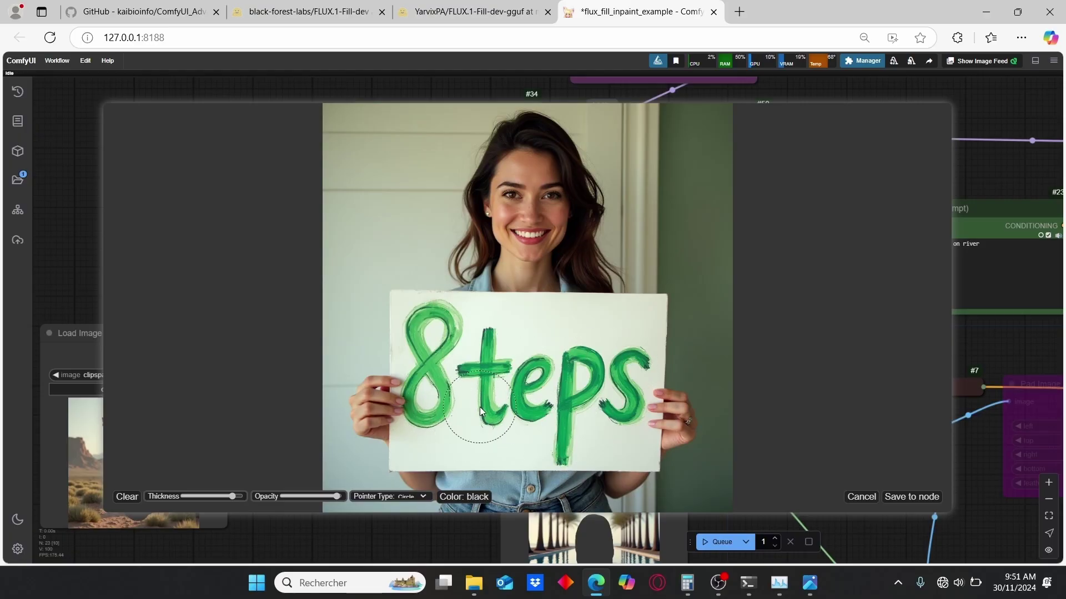
left_click(861, 497)
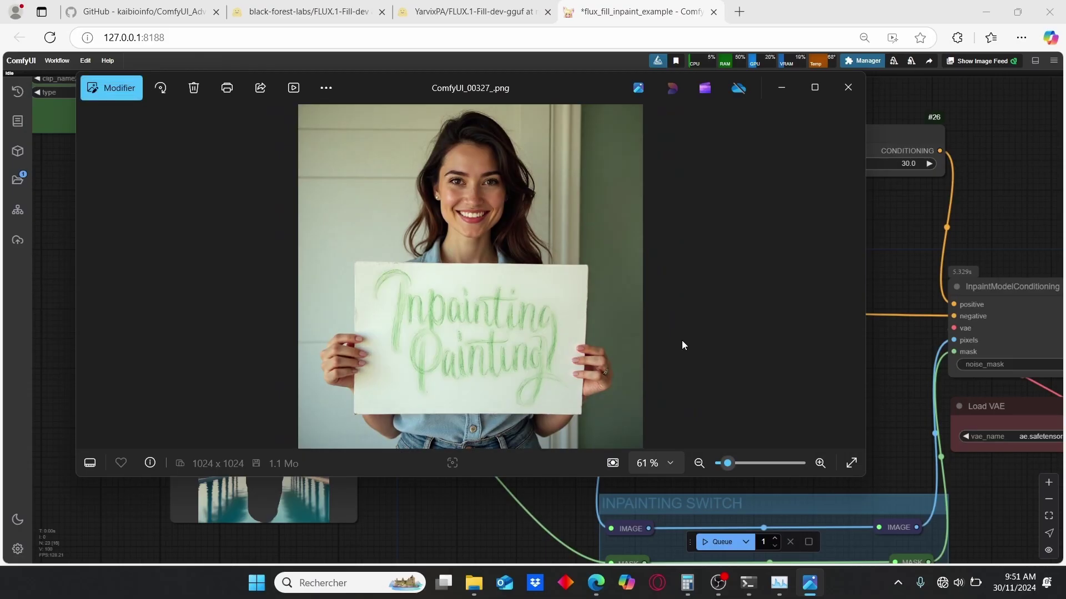
- Browse backward from ComfyUI_00327_.png through the earlier generated sign pictures in the image viewer
key("Left")
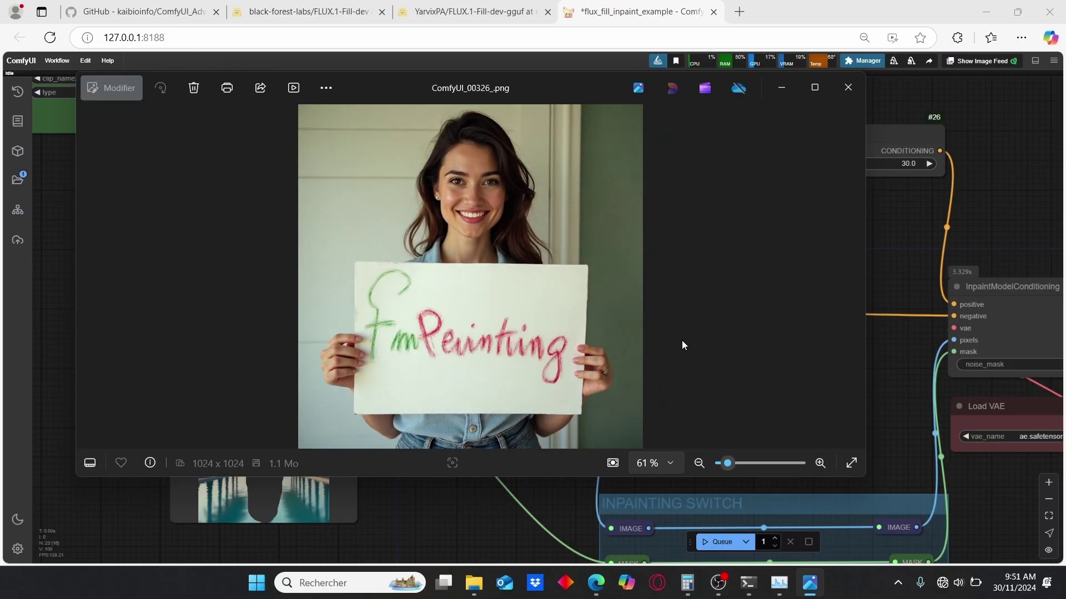
key("Left")
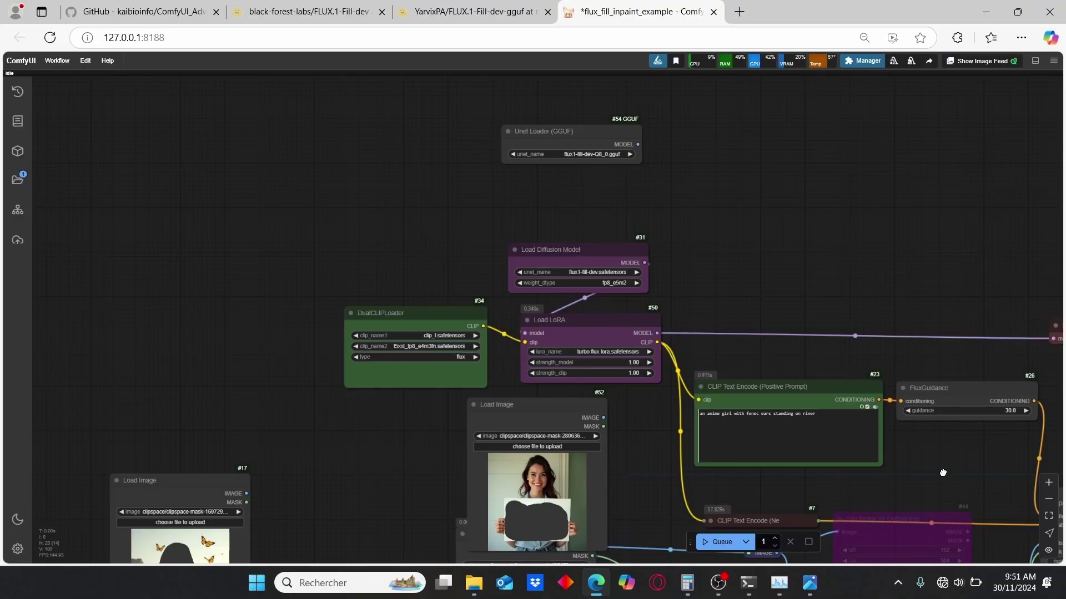
- Examine the KSampler, InpaintModelConditioning and inpainting switch nodes of the workflow
left_click_drag(944, 472, 637, 404)
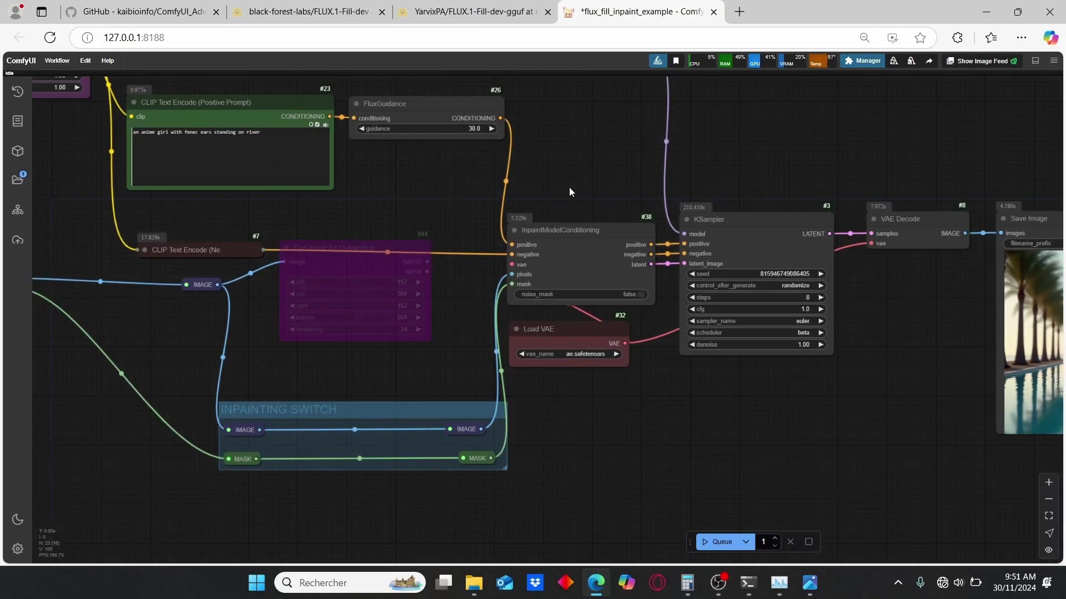
left_click_drag(600, 182, 483, 190)
scroll(611, 305, "up", 5)
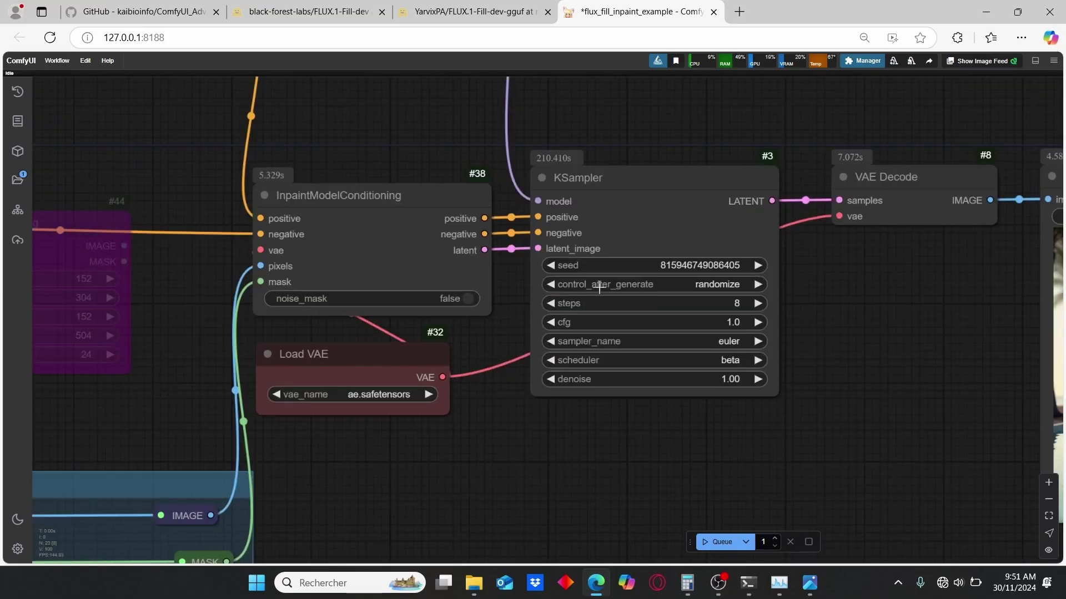
scroll(777, 322, "down", 2)
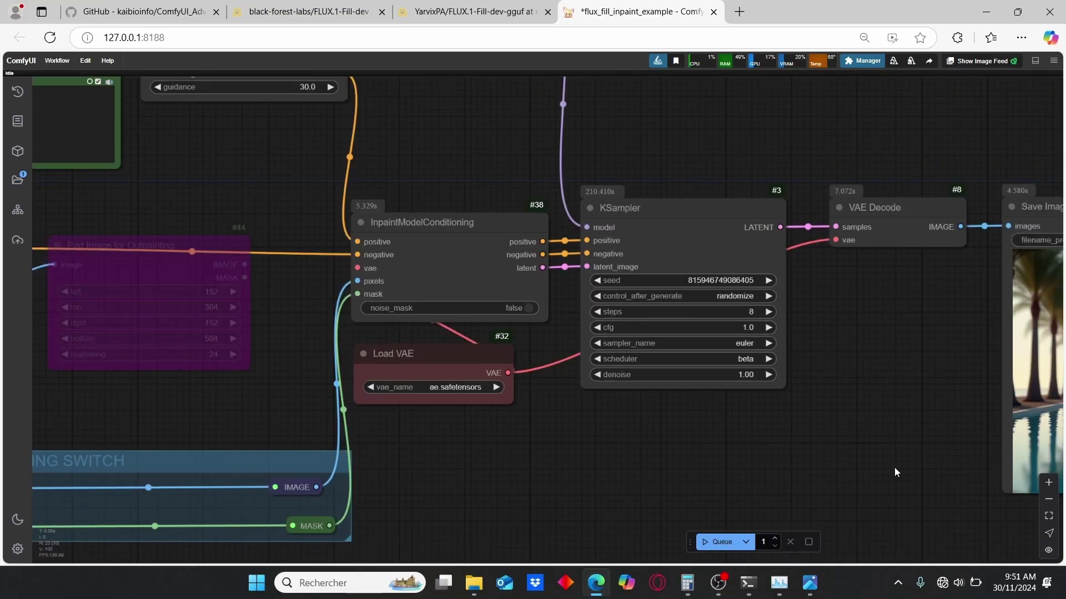
scroll(730, 437, "down", 2)
scroll(599, 272, "down", 4)
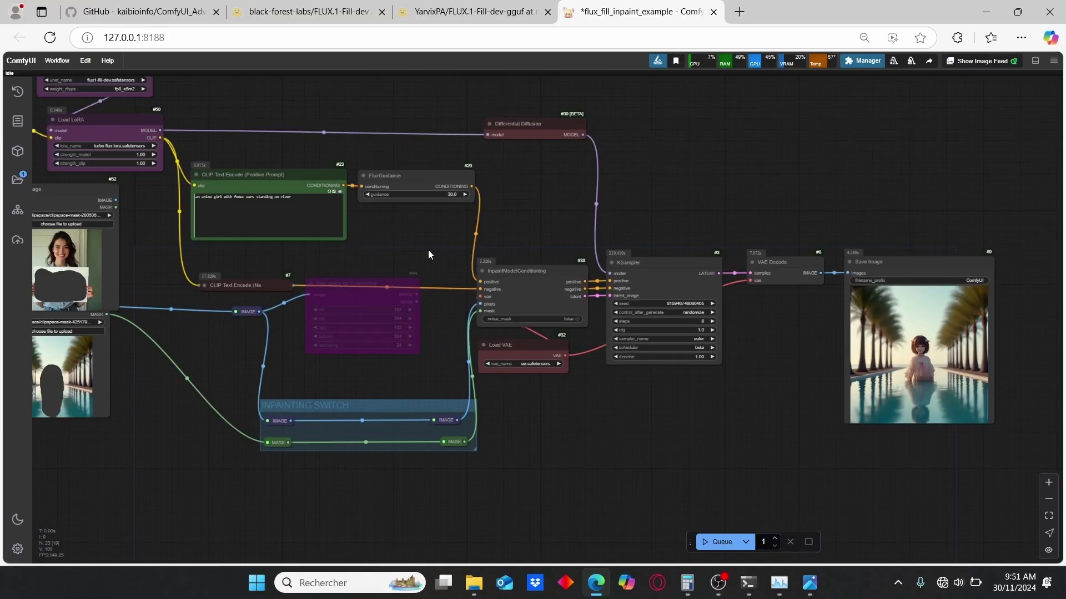
left_click_drag(432, 291, 533, 300)
scroll(533, 300, "up", 2)
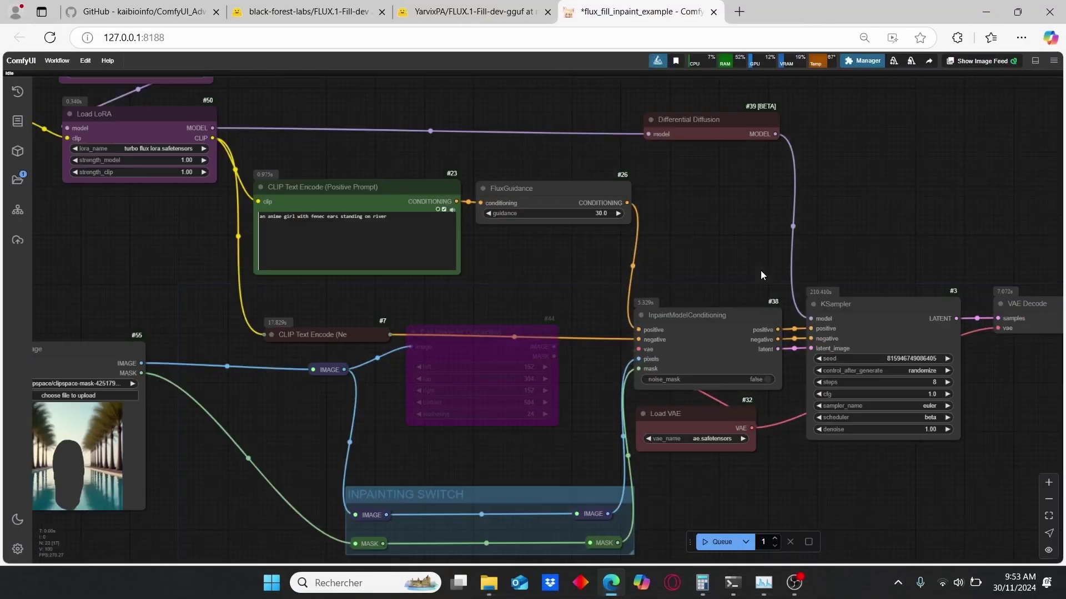
- Move the Load Image node with the palm-lined pool picture slightly closer to the IMAGE reroute
left_click_drag(185, 284, 230, 303)
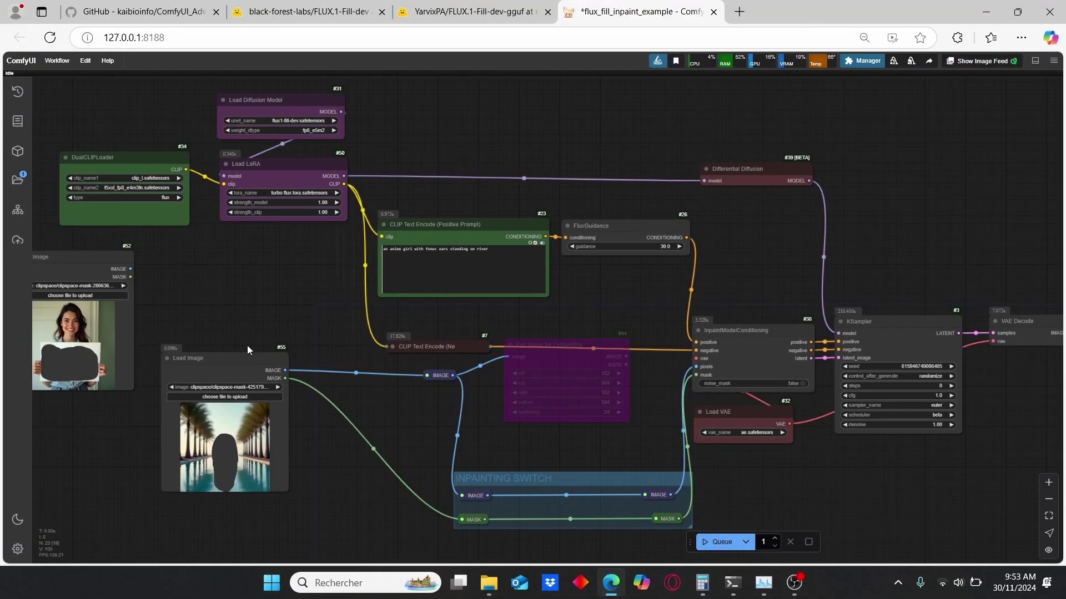
left_click_drag(252, 357, 298, 369)
left_click_drag(252, 281, 261, 344)
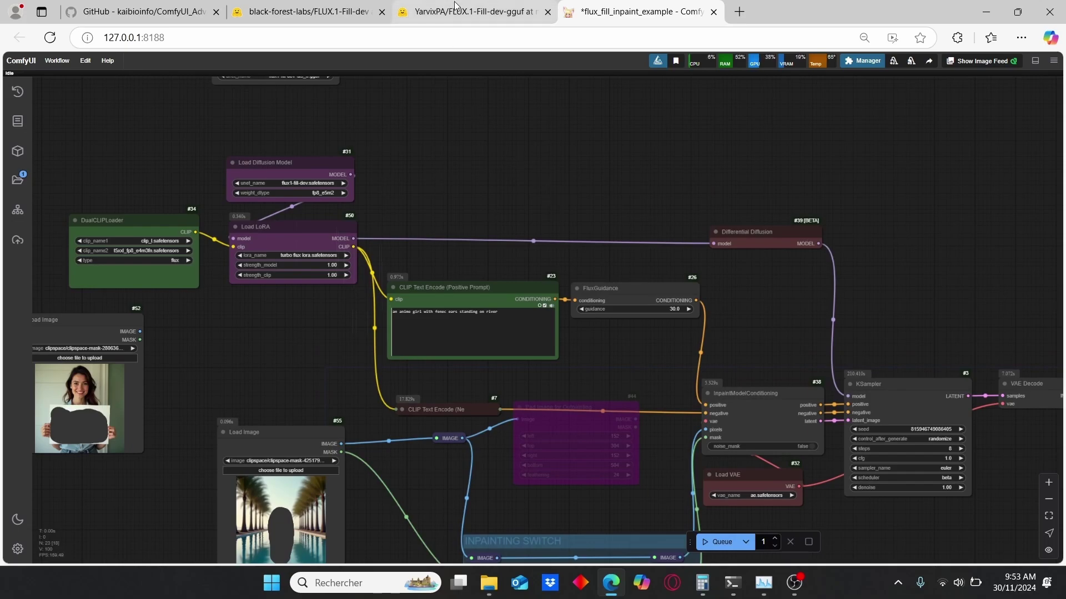
- Examine the files of the black-forest-labs/FLUX.1-Fill-dev repository on Hugging Face, down to flux1-fill-dev.safetensors
left_click(308, 11)
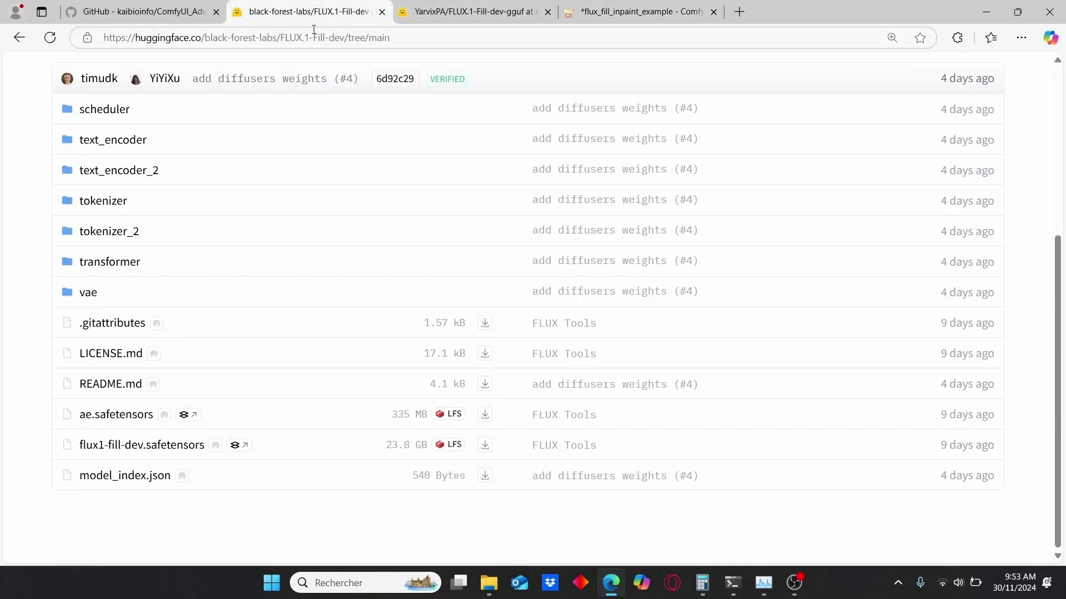
scroll(409, 234, "up", 3)
scroll(409, 234, "down", 3)
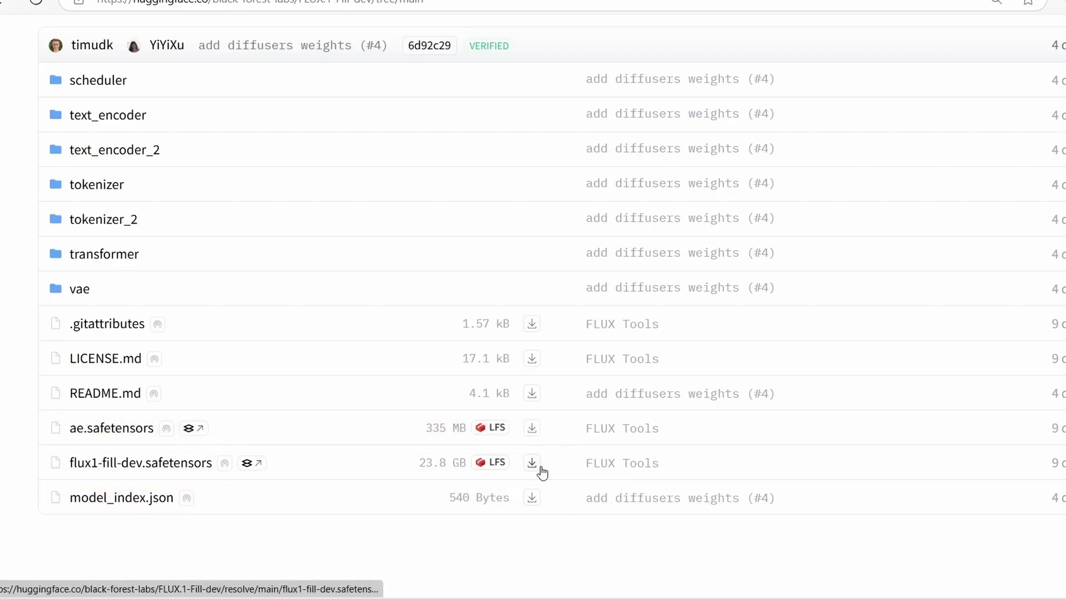
- Switch to the ComfyUI models folder in File Explorer and open its diffusion_models folder
mouse_move(536, 598)
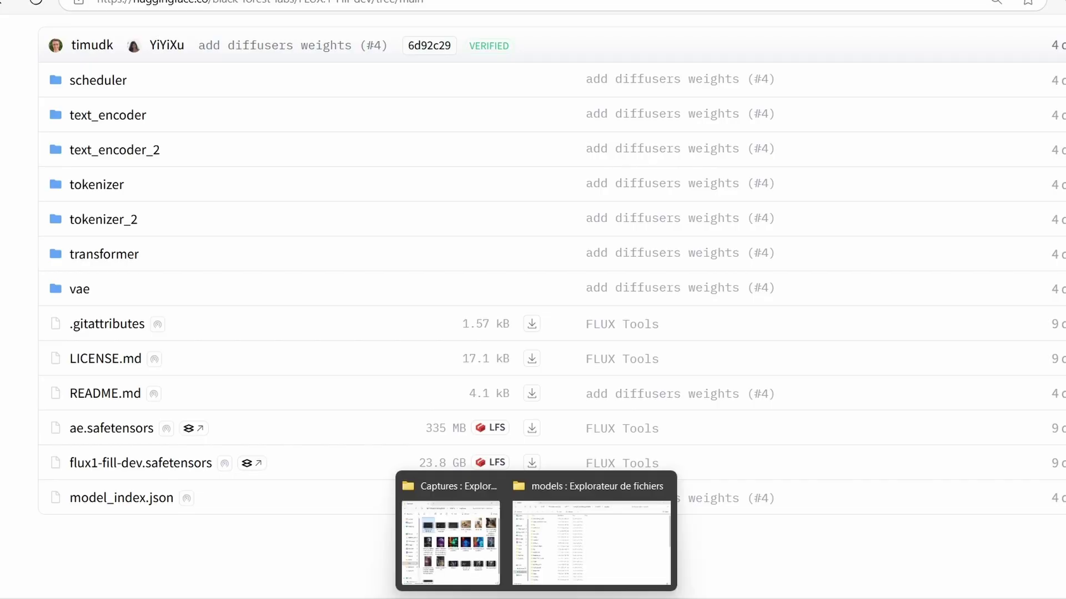
left_click(578, 532)
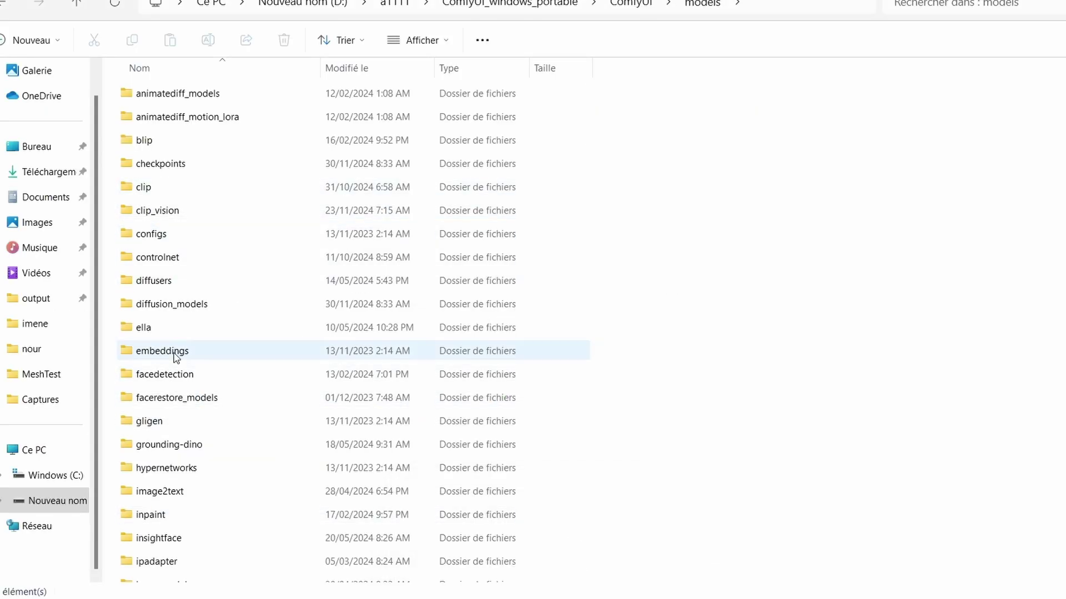
left_click(160, 219)
left_click(222, 280)
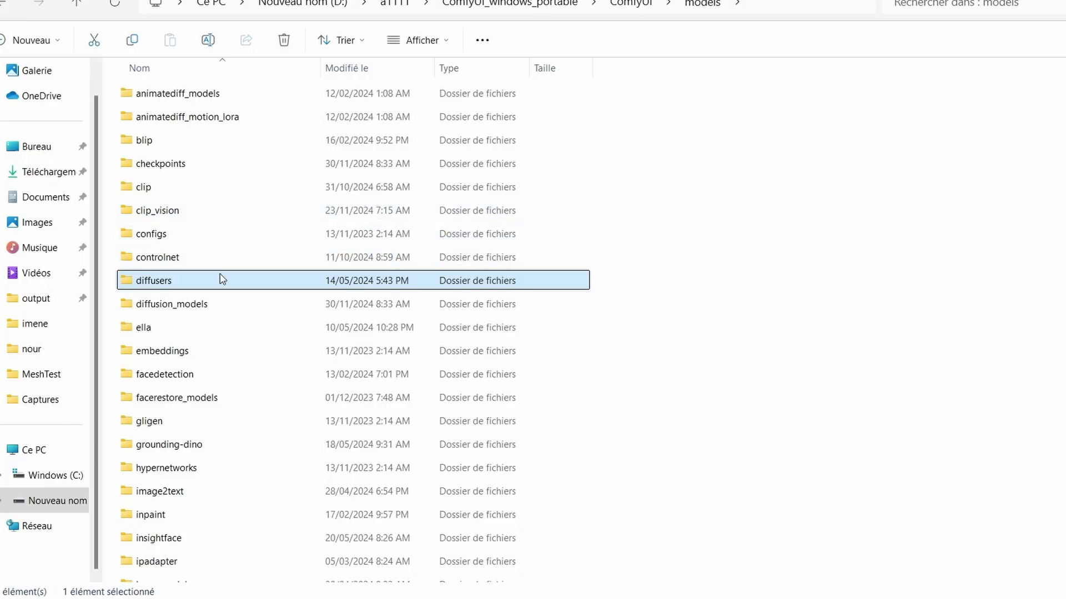
left_click(203, 309)
double_click(204, 306)
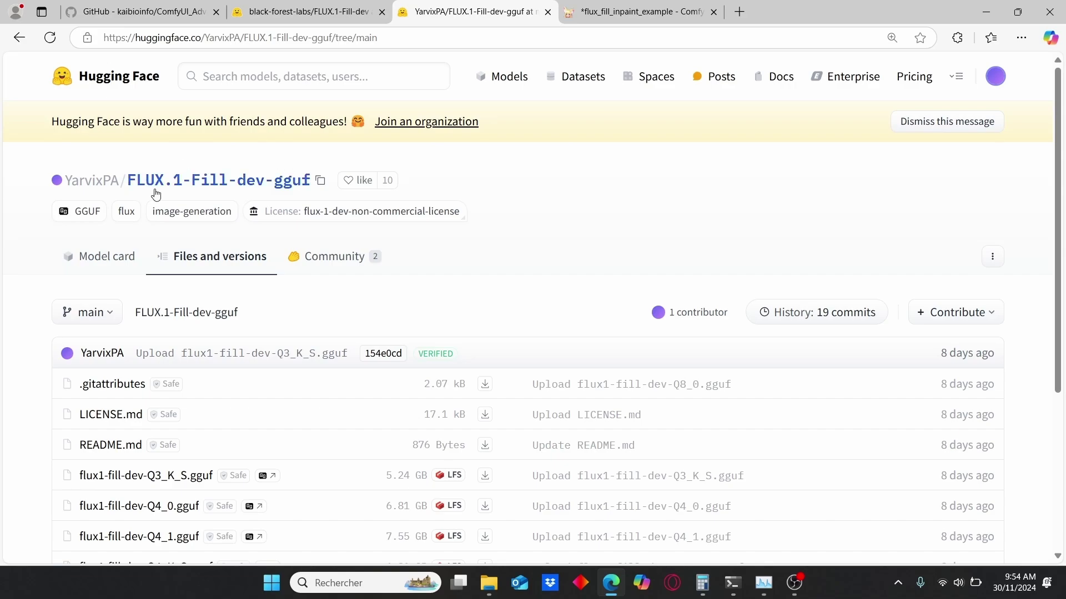
- Compare the GGUF files in the YarvixPA/FLUX.1-Fill-dev-gguf repository with the model files in black-forest-labs/FLUX.1-Fill-dev
scroll(403, 199, "down", 4)
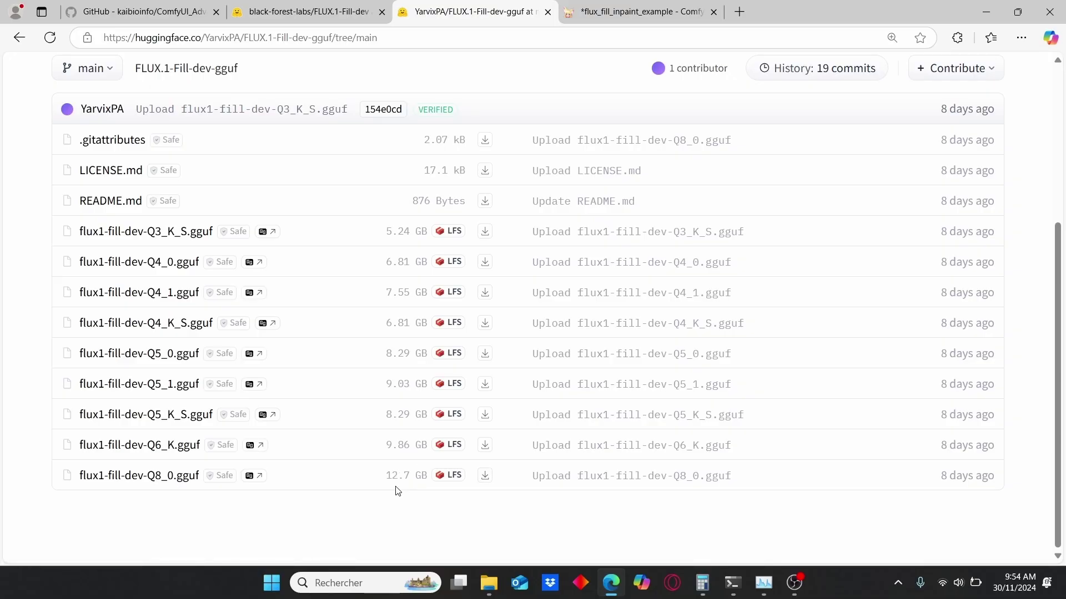
left_click(311, 8)
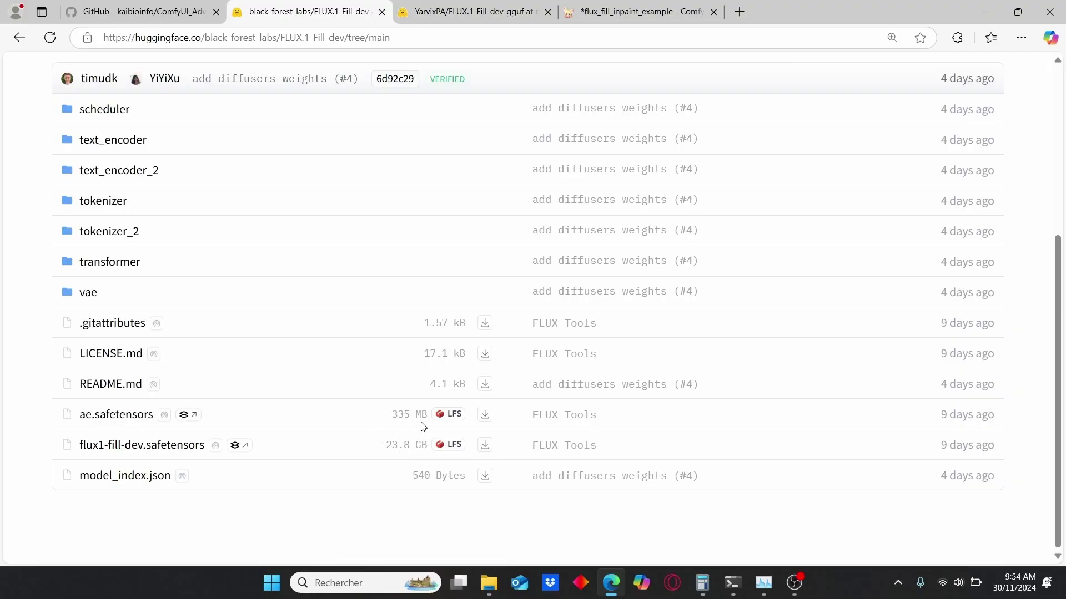
- Return to the ComfyUI inpainting workflow, view the ComfyUI Manager menu and close it
left_click(640, 11)
scroll(457, 158, "up", 2)
left_click_drag(387, 147, 421, 169)
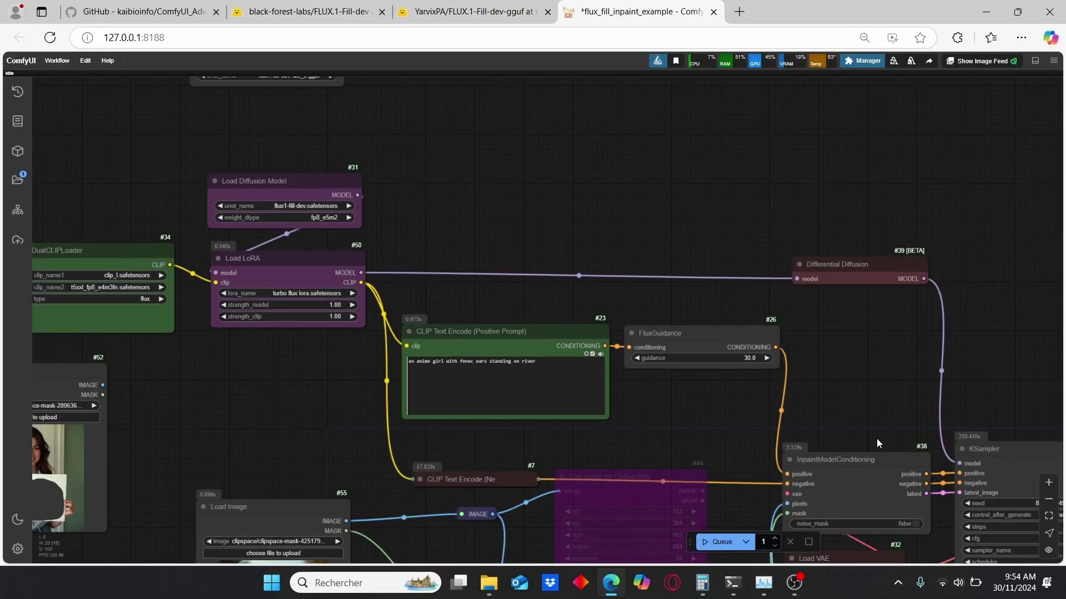
left_click(860, 64)
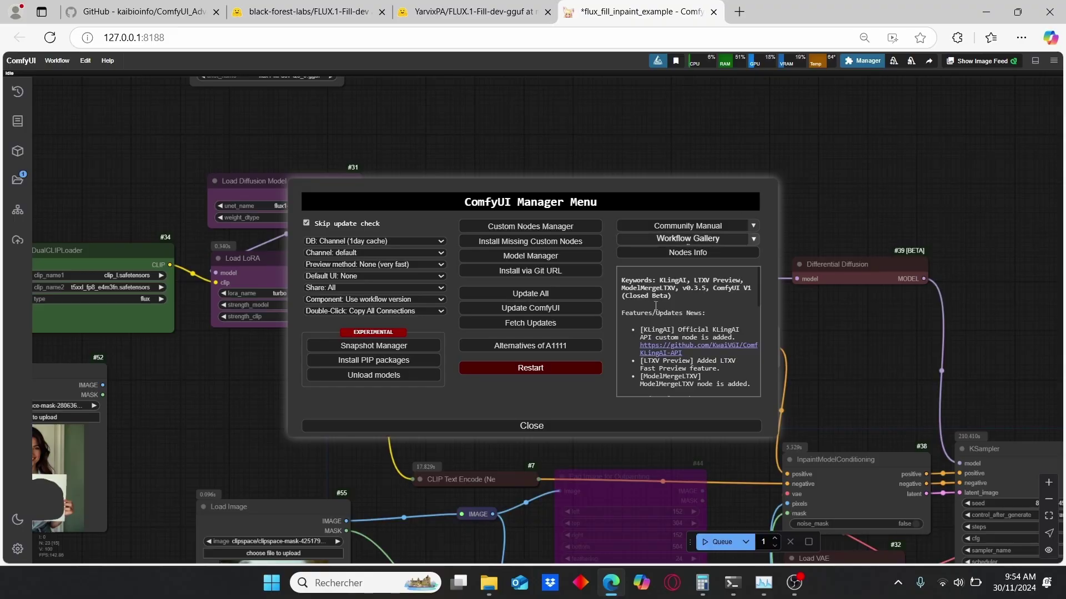
left_click(520, 427)
- Move the Unet Loader (GGUF) node down to just above the Load Diffusion Model node
scroll(400, 241, "up", 3)
left_click_drag(385, 222, 535, 264)
scroll(535, 264, "down", 3)
scroll(535, 268, "up", 1)
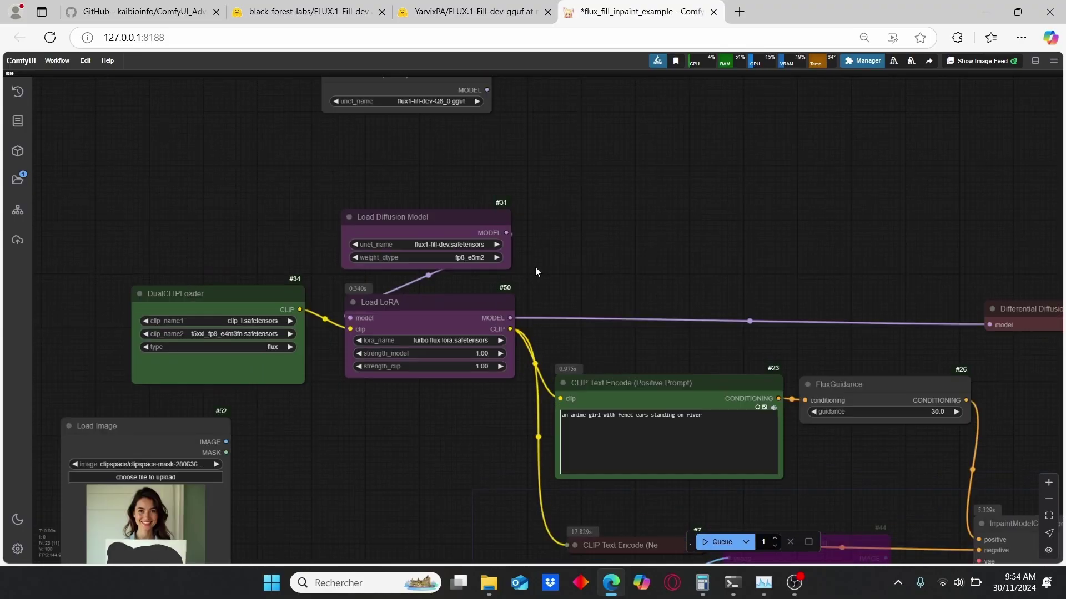
scroll(535, 267, "up", 3)
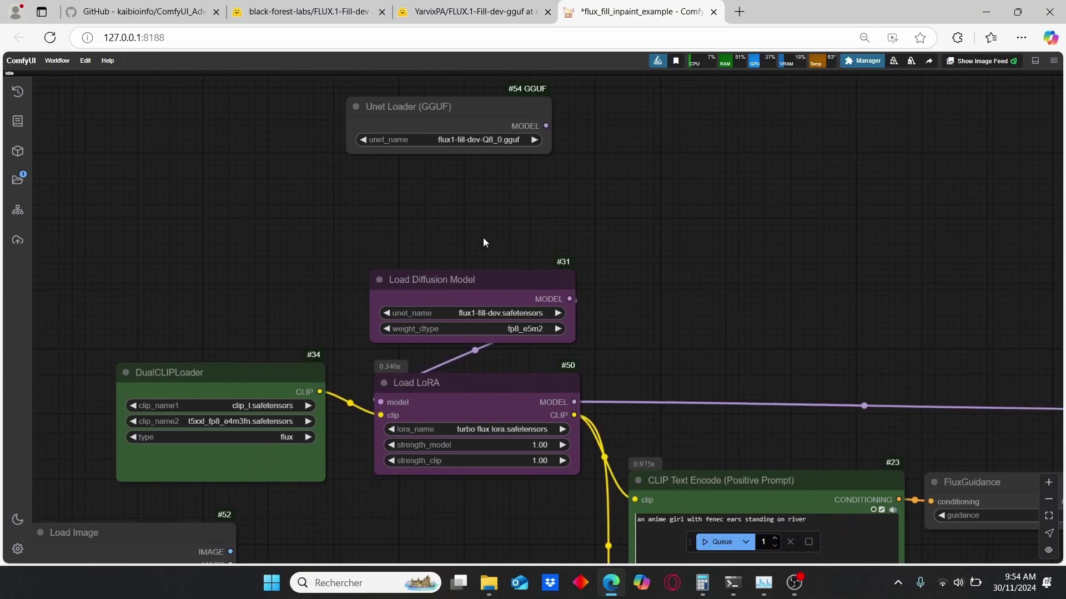
left_click_drag(477, 107, 477, 195)
scroll(617, 278, "up", 2)
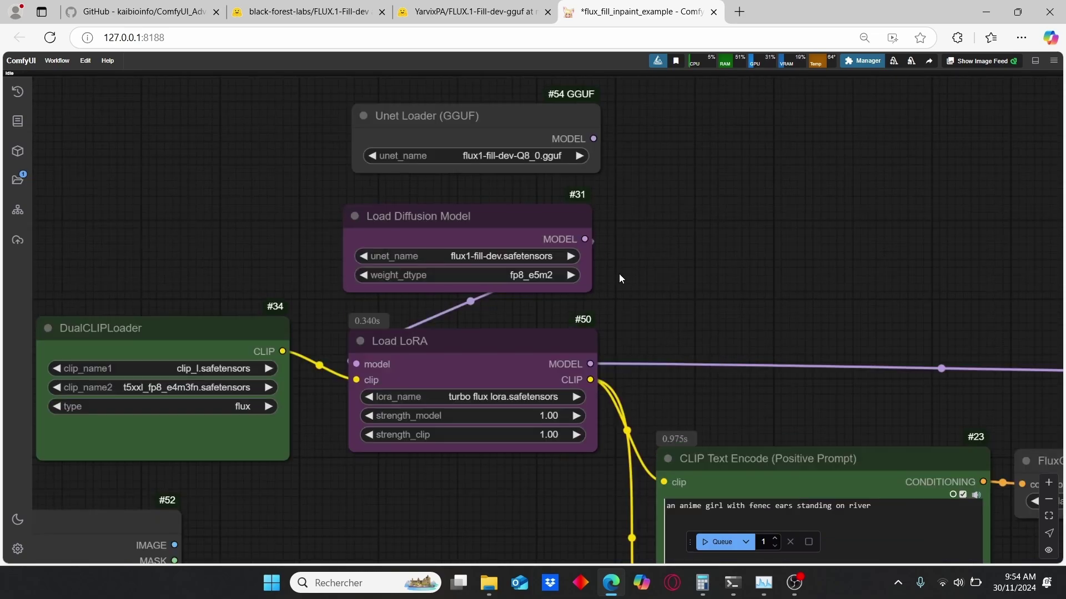
- View the available unet_name models in the Load Diffusion Model node and close the list without choosing one
left_click(533, 258)
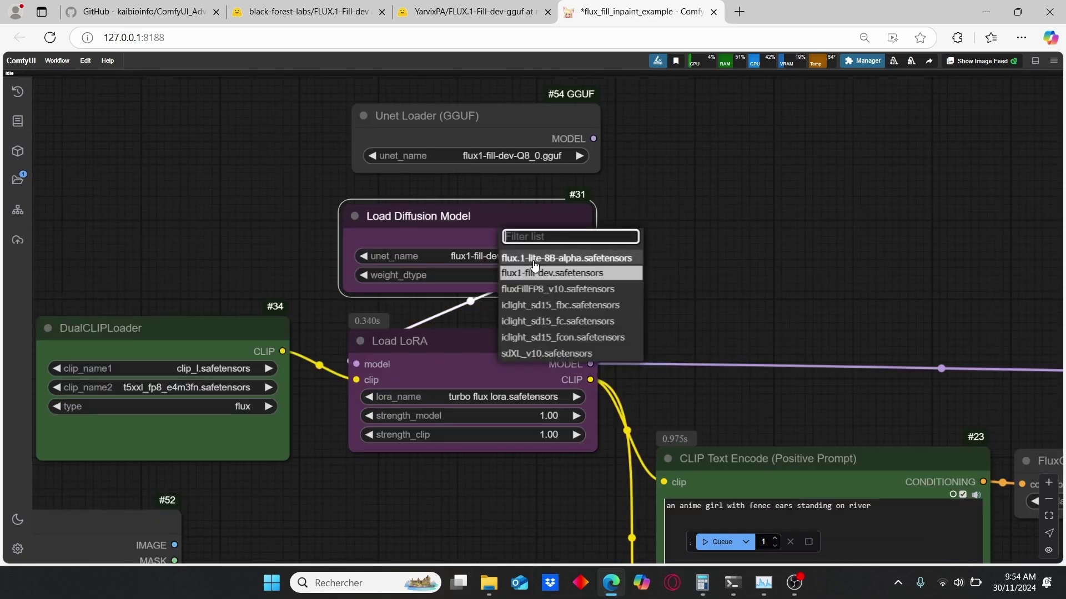
left_click(777, 275)
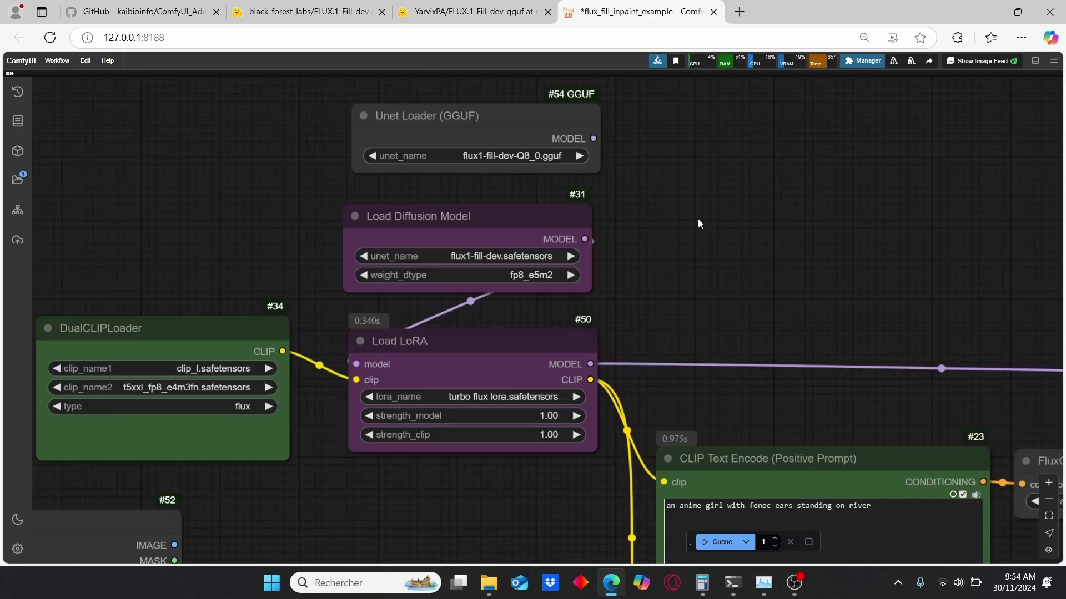
- Align the Unet Loader (GGUF) node directly above the Load Diffusion Model node and check its unet_name list
left_click_drag(689, 204, 681, 262)
left_click_drag(550, 186, 541, 186)
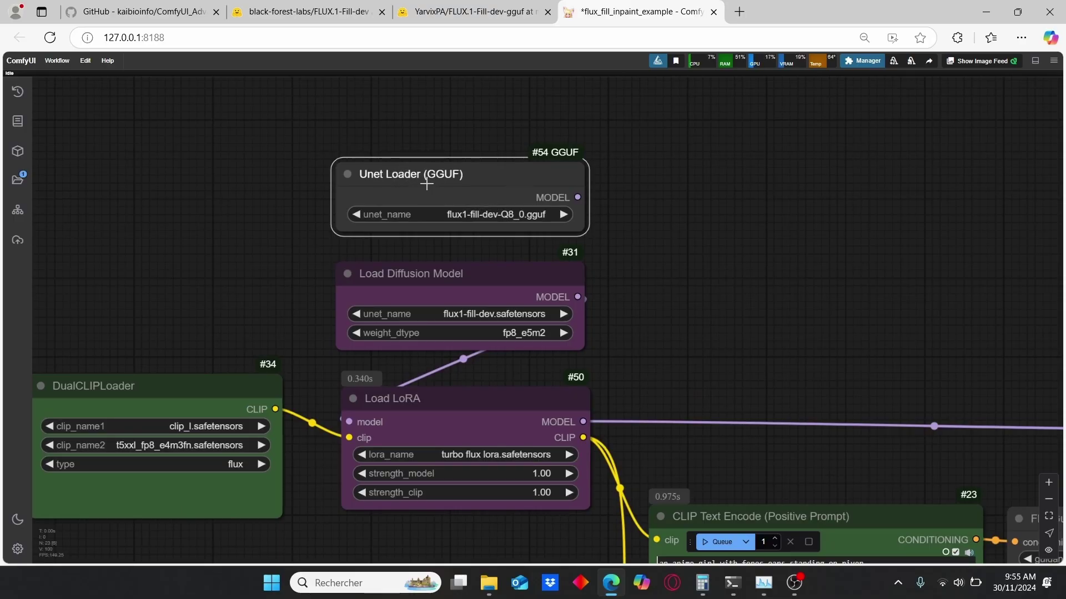
left_click(531, 215)
left_click(707, 212)
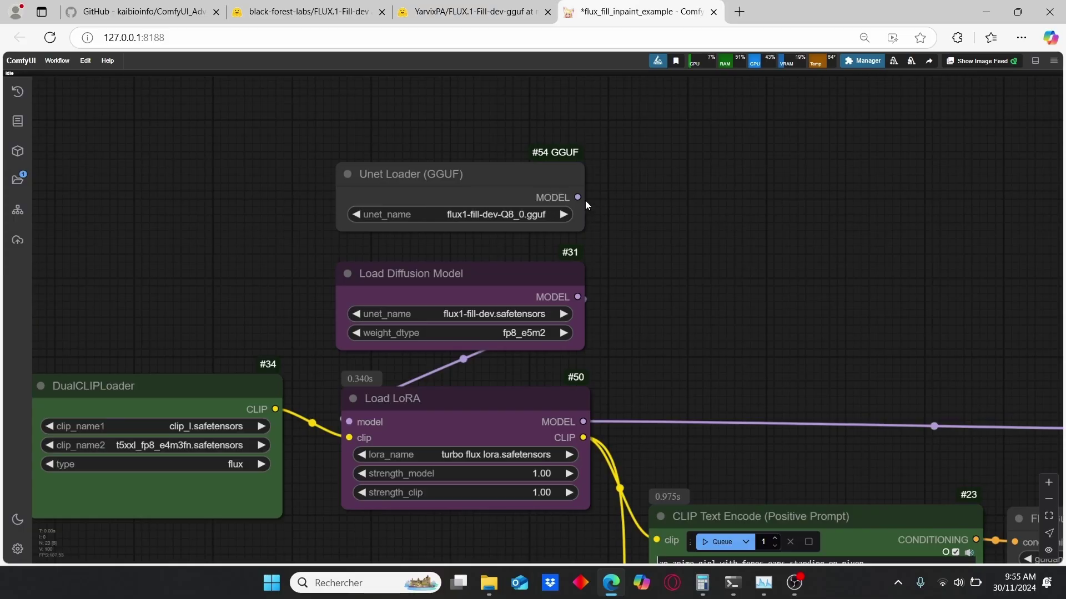
- Switch to the diffusion_models window in File Explorer, go up to the ComfyUI models folder and open its unet folder
mouse_move(488, 583)
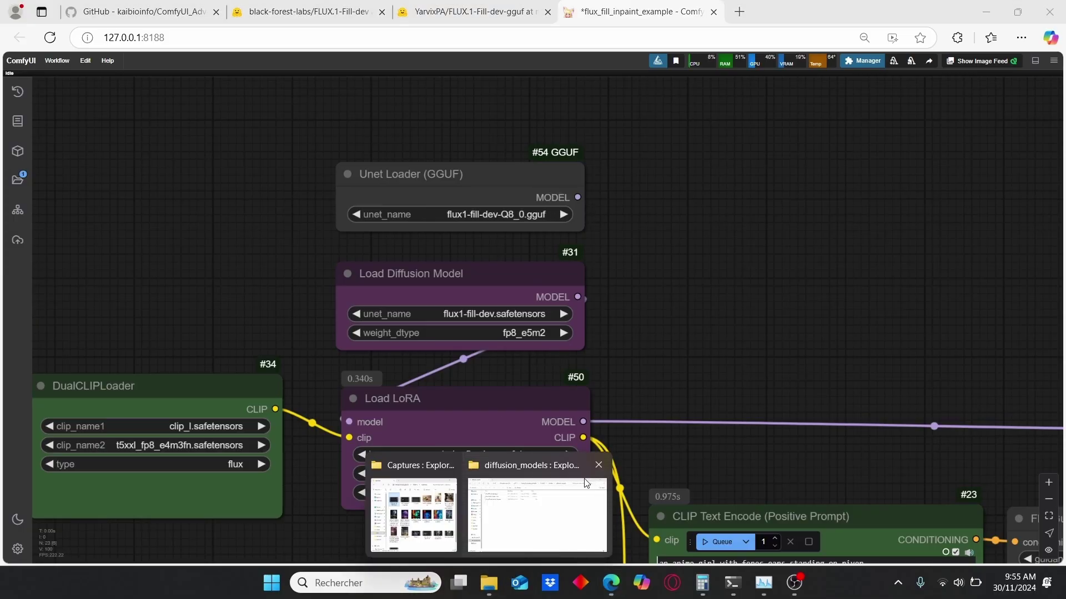
left_click(536, 500)
left_click(629, 44)
left_click(234, 404)
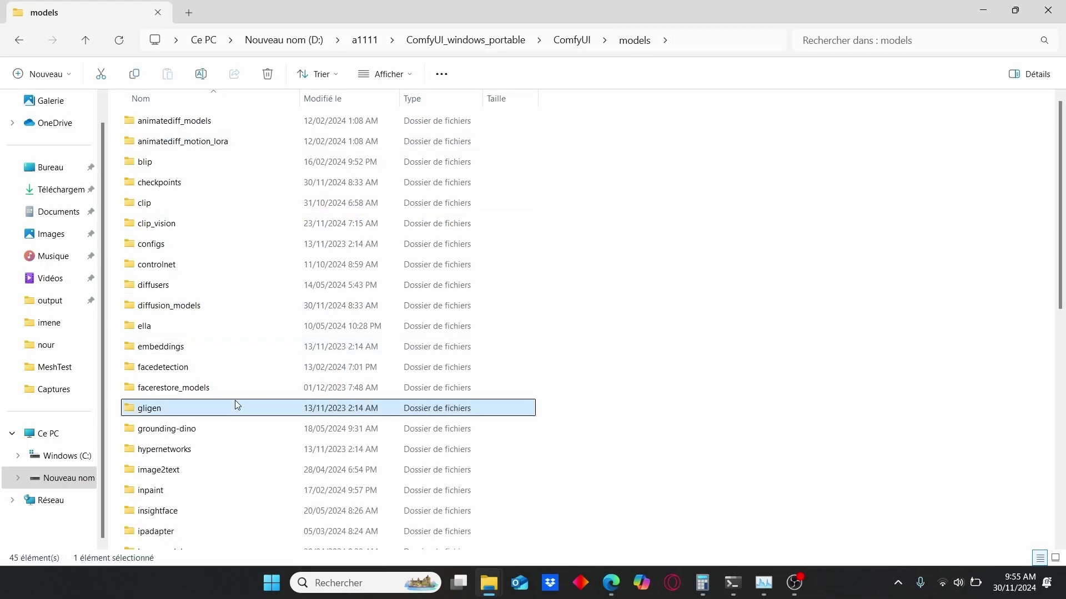
key("u")
double_click(198, 458)
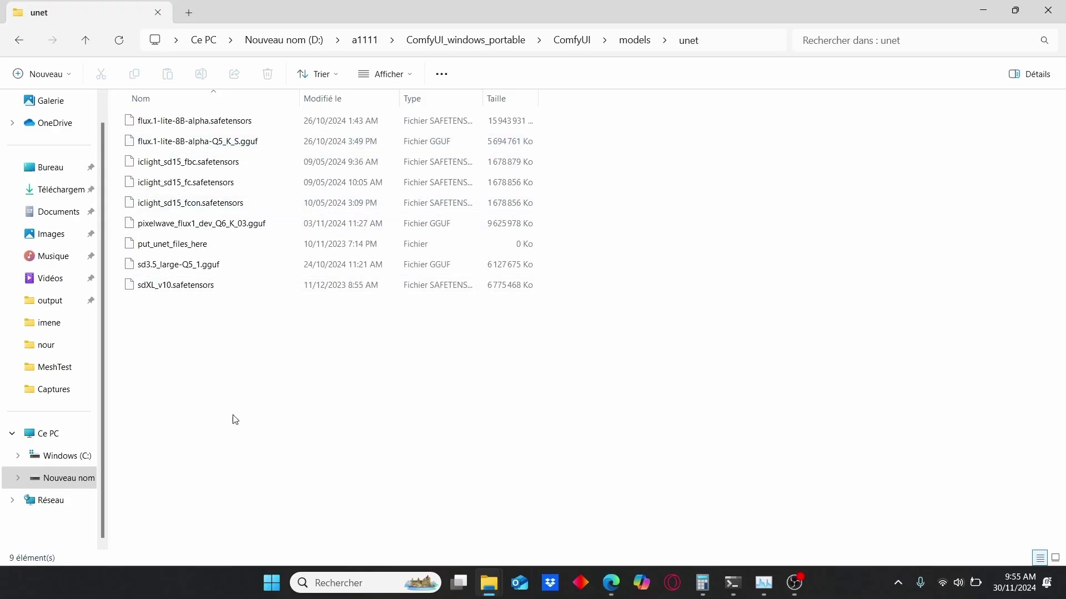
- Return to the ComfyUI inpainting workflow and examine the Differential Diffusion, InpaintModelConditioning and KSampler nodes
key("alt+Tab")
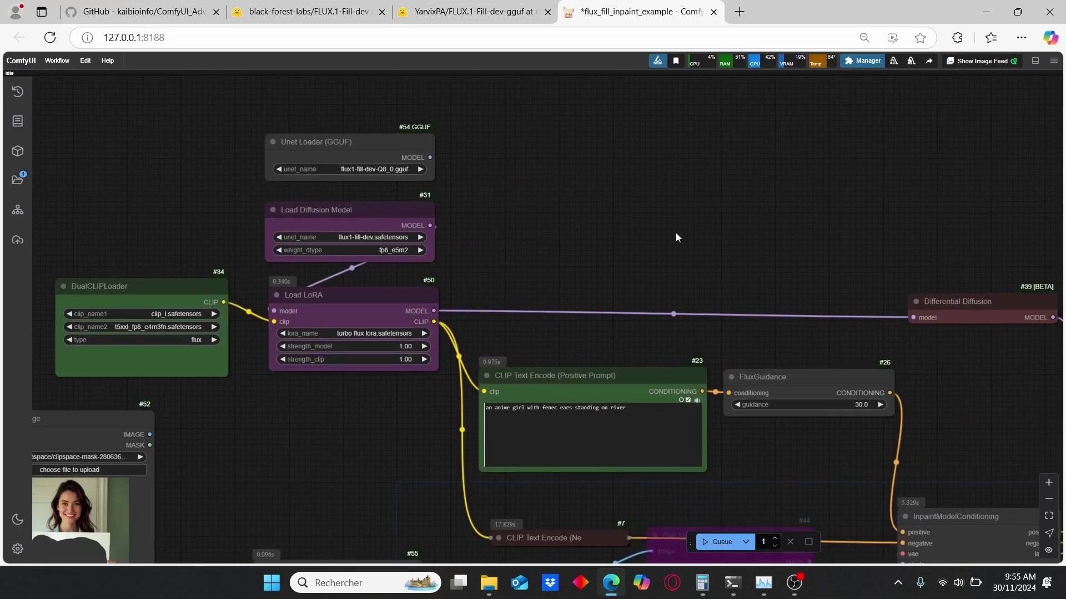
scroll(721, 244, "down", 2)
left_click_drag(832, 234, 687, 204)
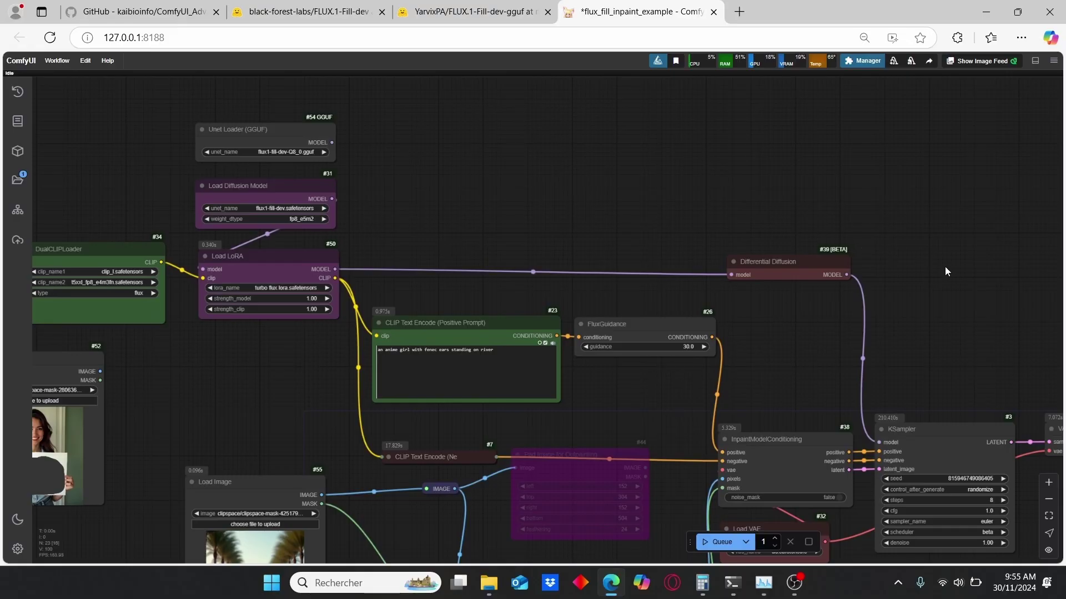
left_click_drag(946, 271, 841, 254)
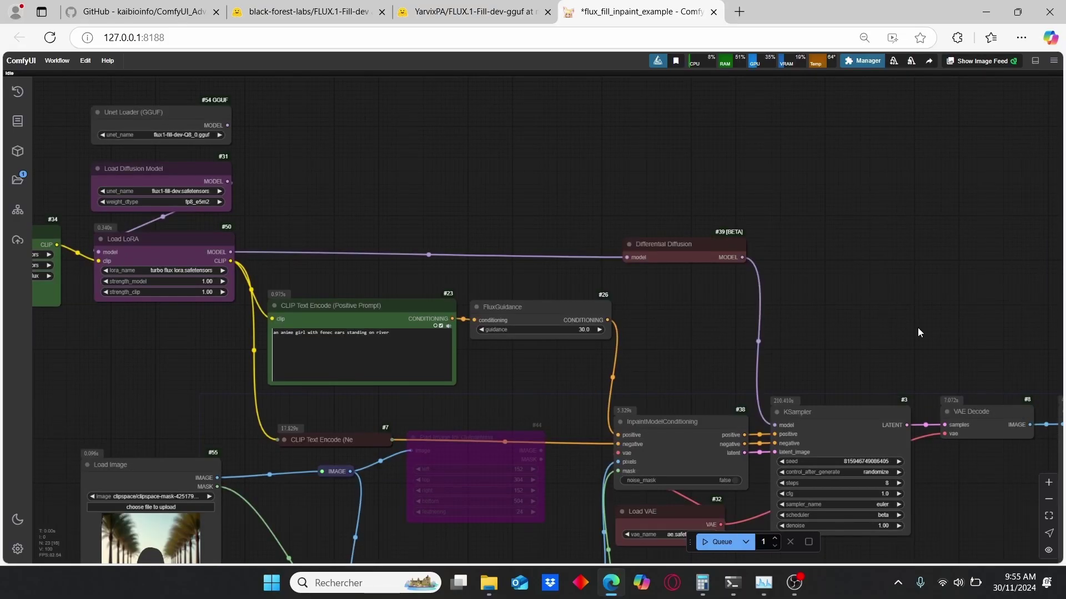
left_click_drag(928, 332, 805, 257)
scroll(716, 339, "up", 3)
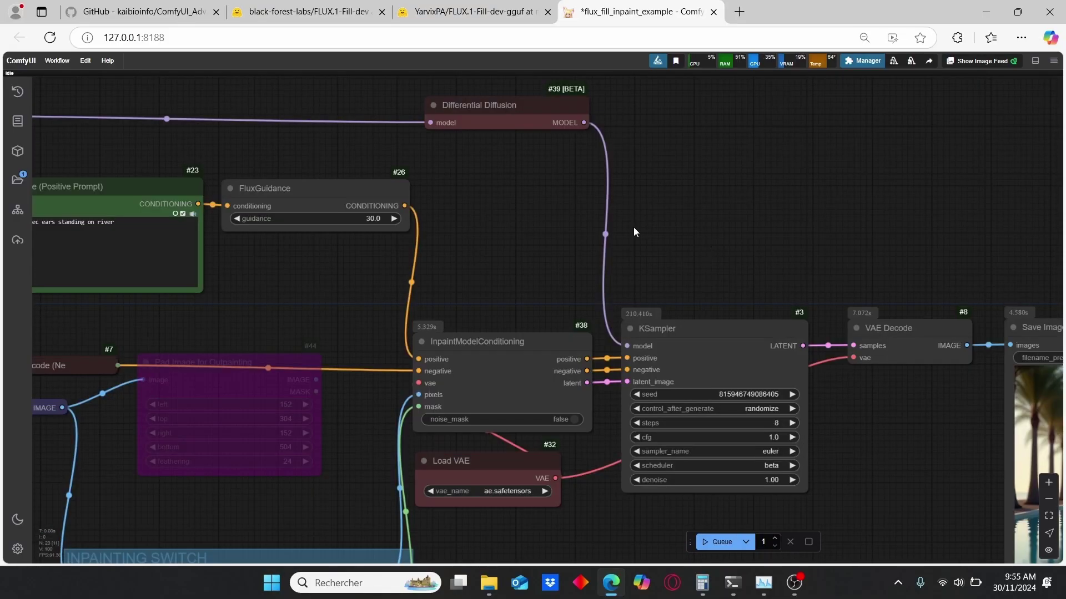